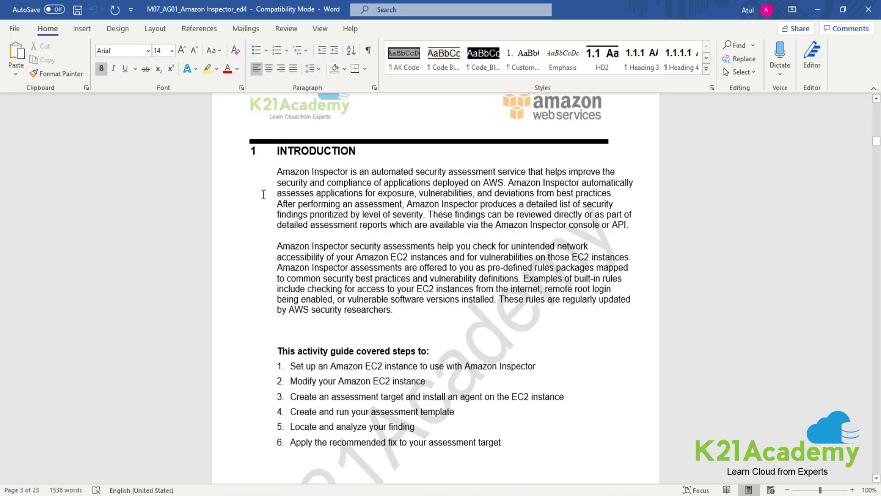
Read the Introduction section of the Amazon Inspector guide, including the list of steps the activity guide covers
left_click(318, 290)
scroll(358, 267, "down", 5)
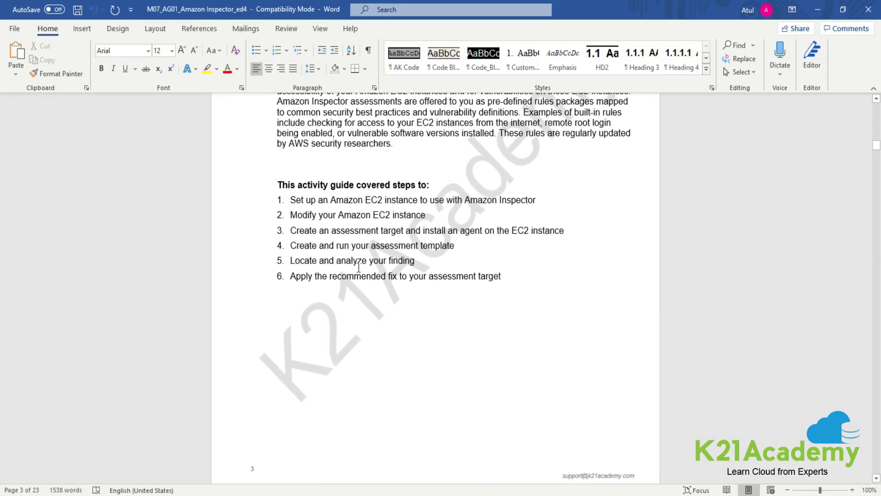
scroll(359, 268, "up", 2)
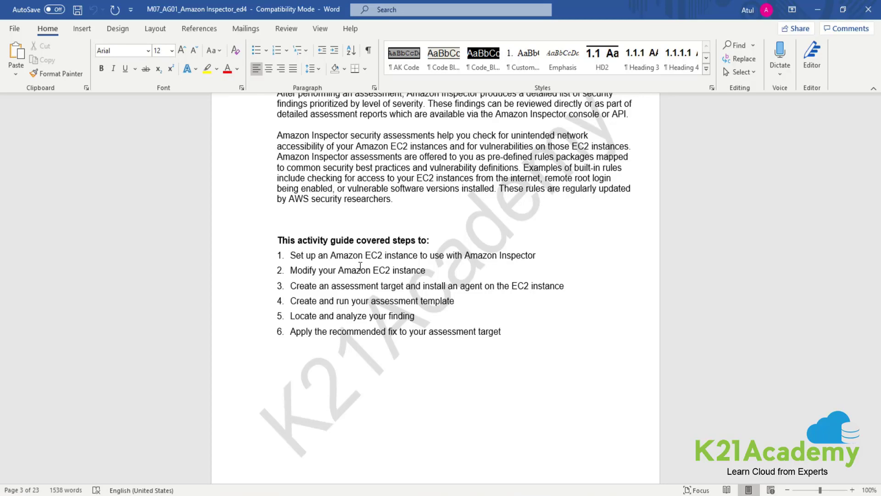
scroll(360, 268, "down", 10)
scroll(361, 272, "up", 10)
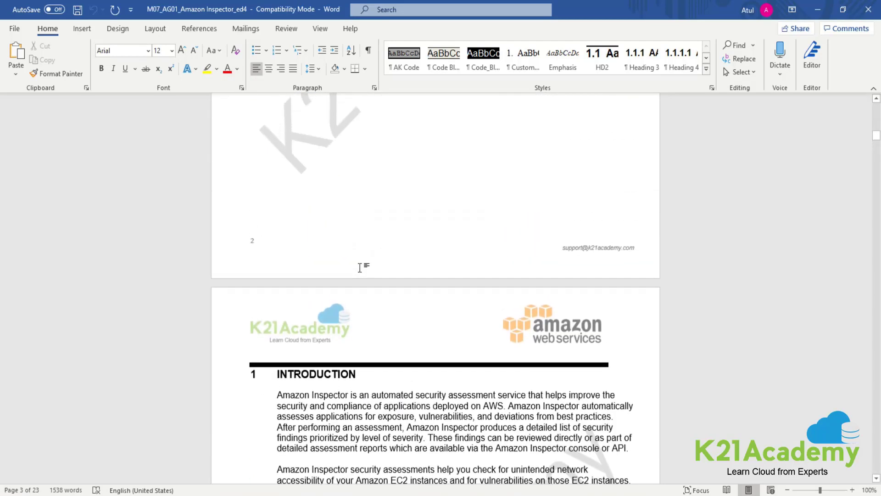
scroll(362, 268, "down", 1)
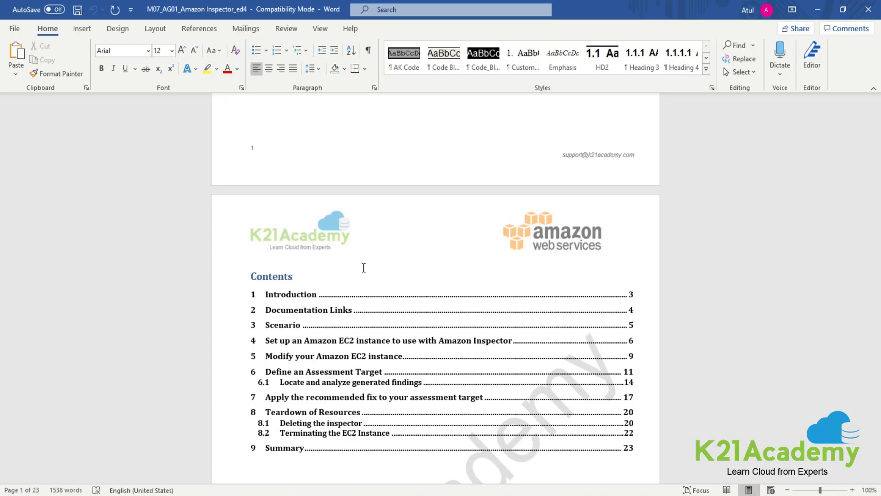
Review the guide's title page and the section entries in its table of contents
scroll(365, 267, "up", 8)
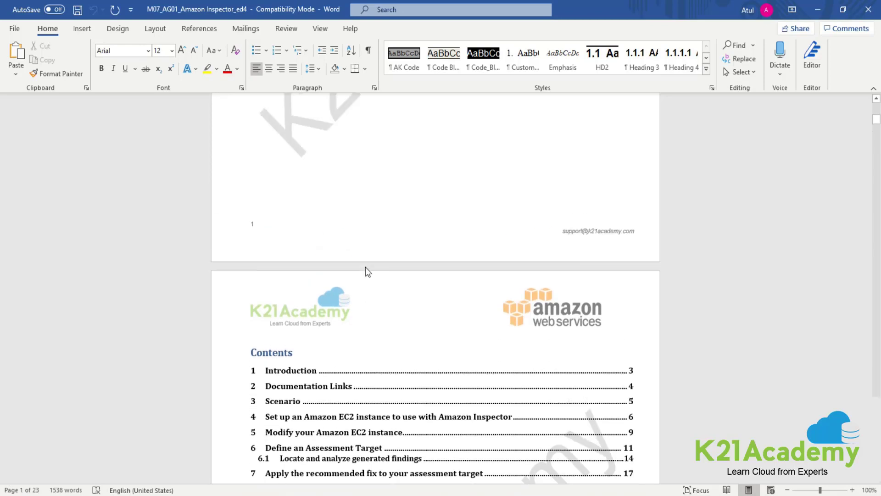
scroll(367, 267, "up", 3)
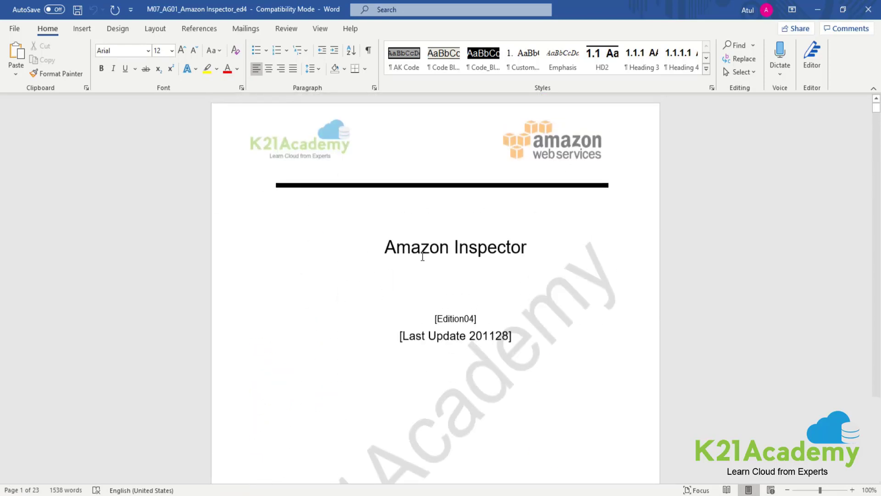
scroll(421, 259, "down", 10)
scroll(421, 266, "down", 3)
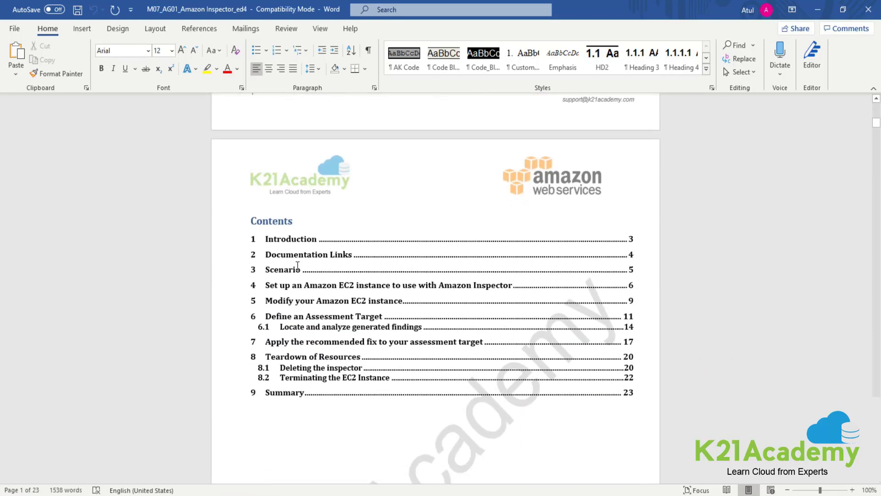
left_click(373, 242)
left_click(632, 254)
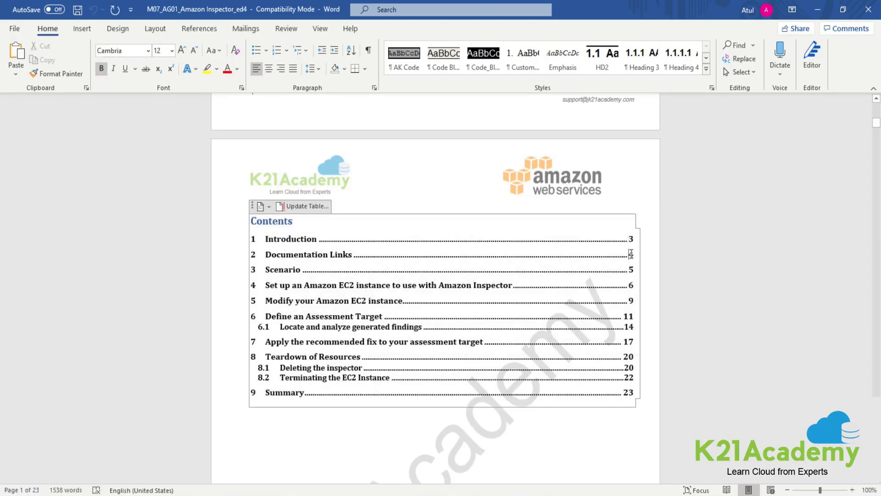
Look through the Documentation Links section, including the Amazon Inspector link, and return to the table of contents
scroll(566, 330, "down", 8)
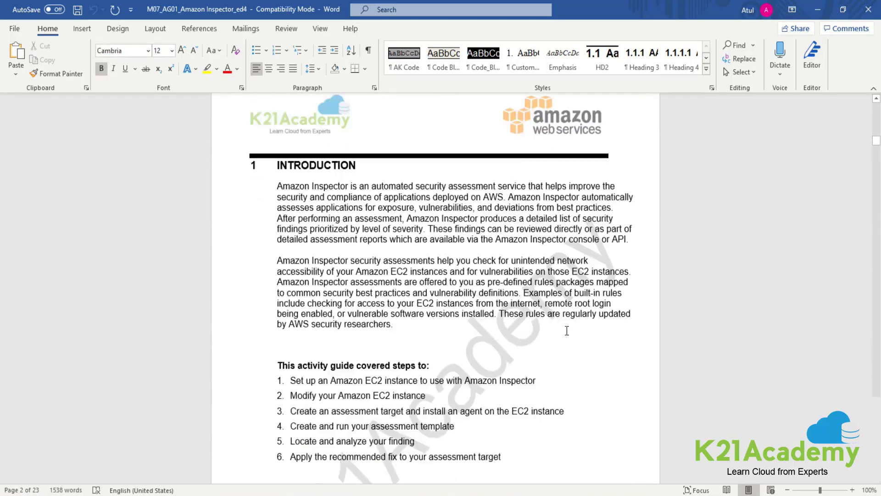
scroll(566, 331, "down", 5)
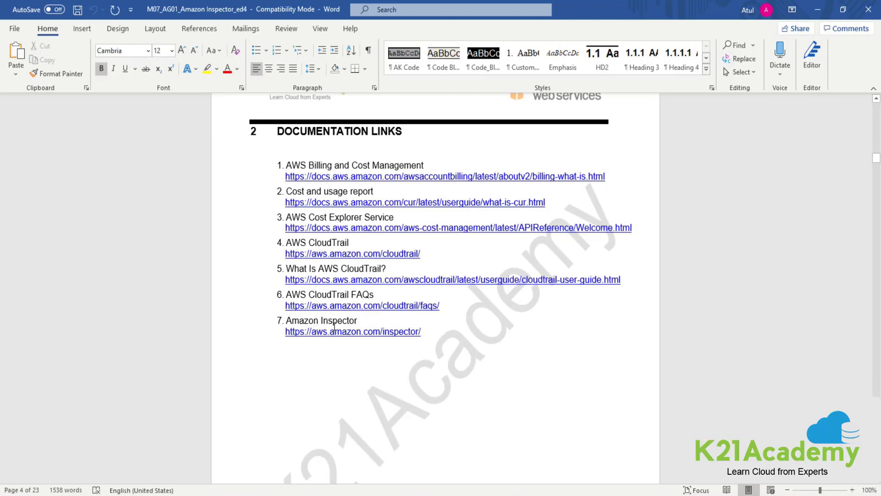
scroll(353, 322, "up", 4)
scroll(355, 322, "up", 20)
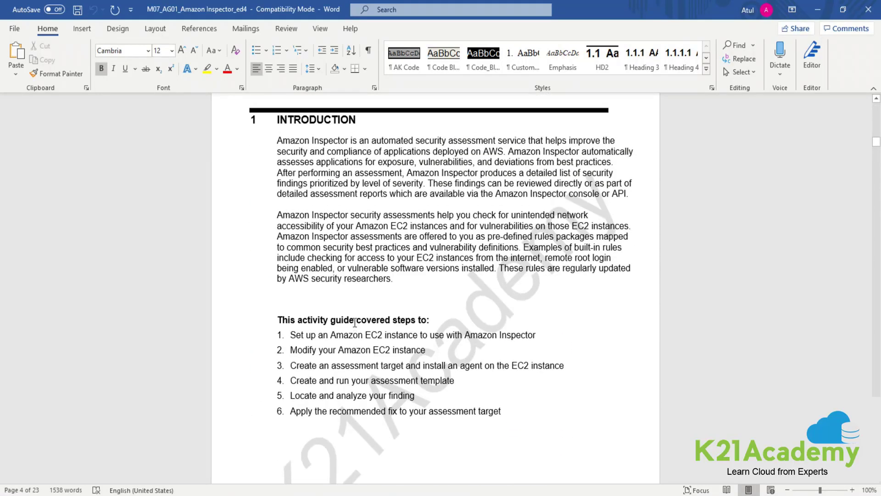
scroll(355, 322, "up", 5)
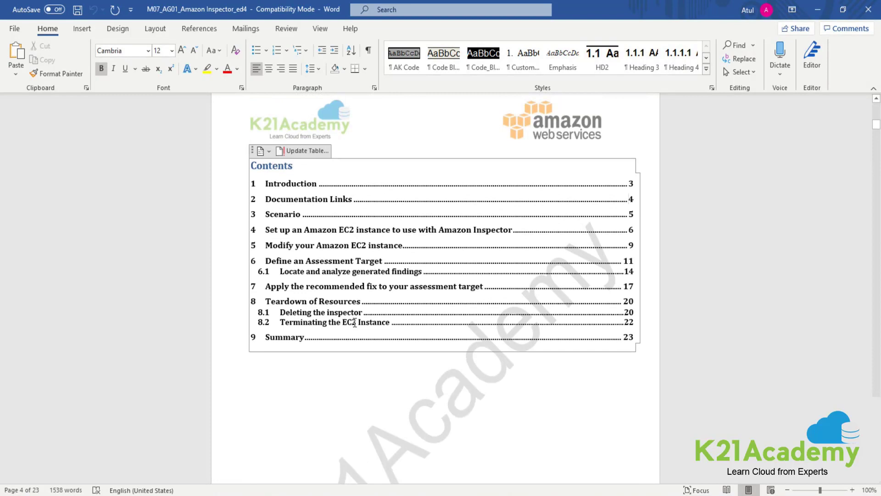
left_click(415, 406)
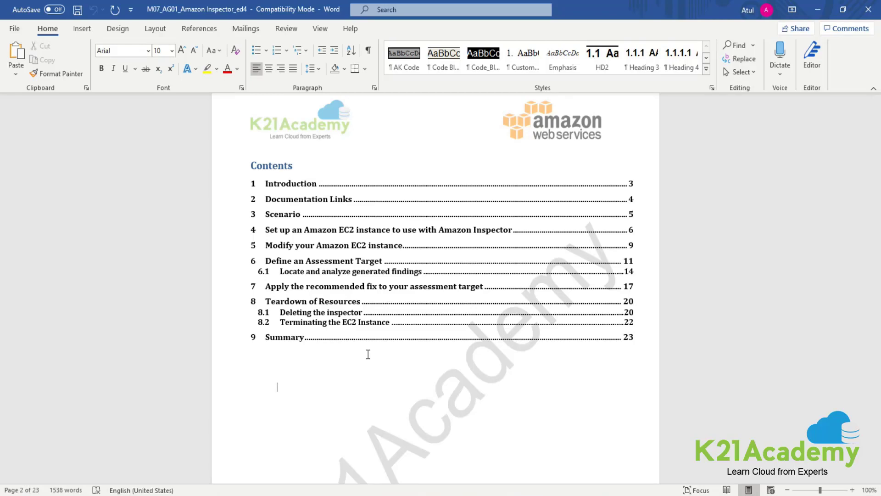
Read the Scenario section, covering the open port 21, the instance tag, the assessment target and the assessment template
scroll(369, 354, "down", 15)
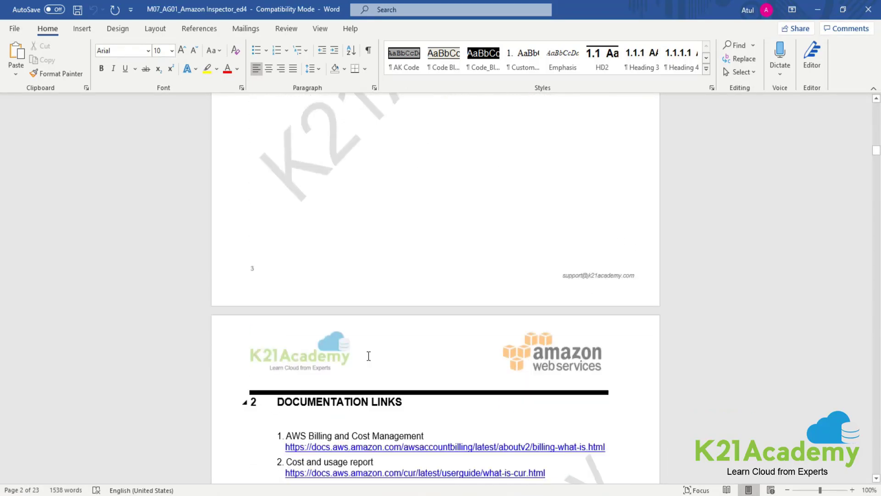
scroll(369, 356, "down", 15)
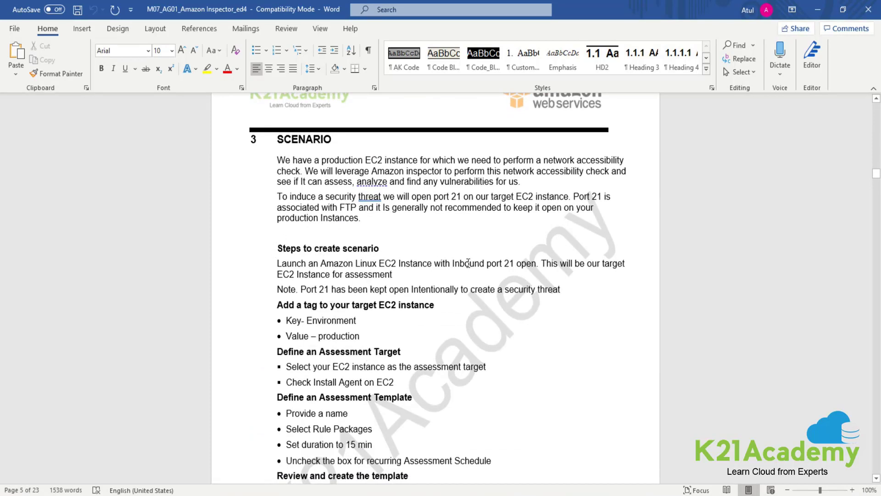
scroll(494, 289, "down", 5)
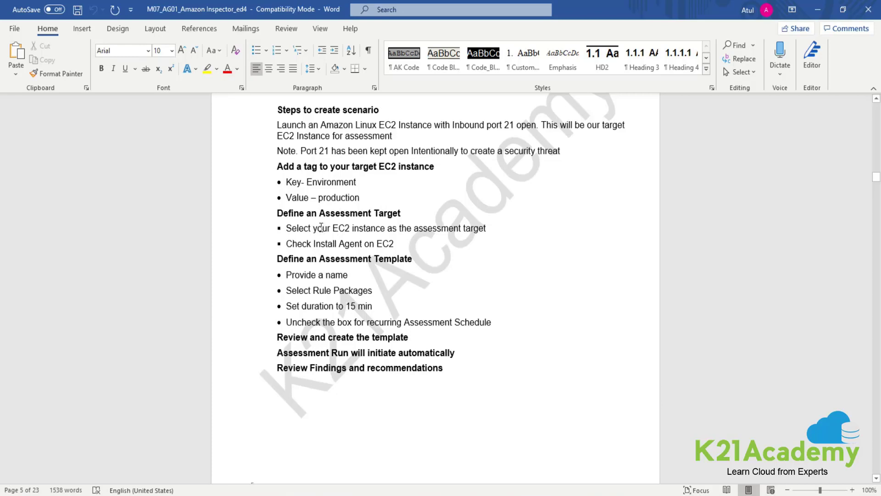
left_click(320, 260)
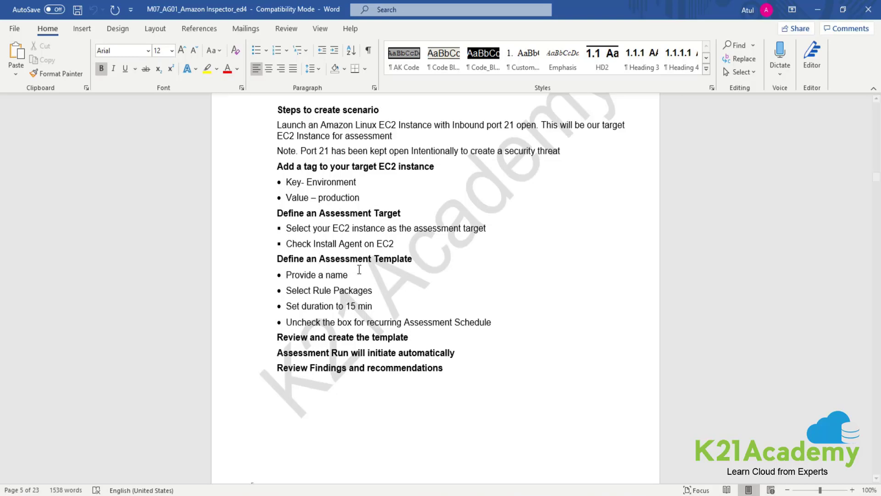
left_click(324, 328)
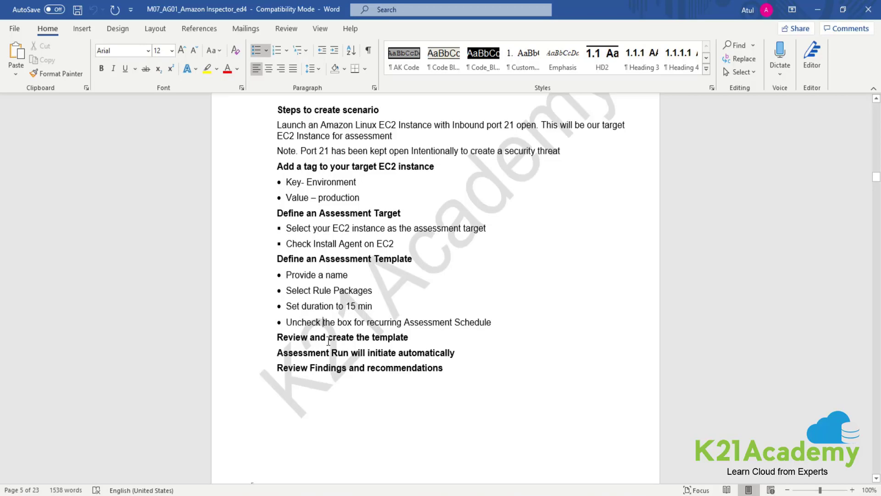
Review section 4's instructions on launching an EC2 instance, from opening Instances to choosing the AMI, instance type, subnet and public IP
scroll(328, 340, "down", 7)
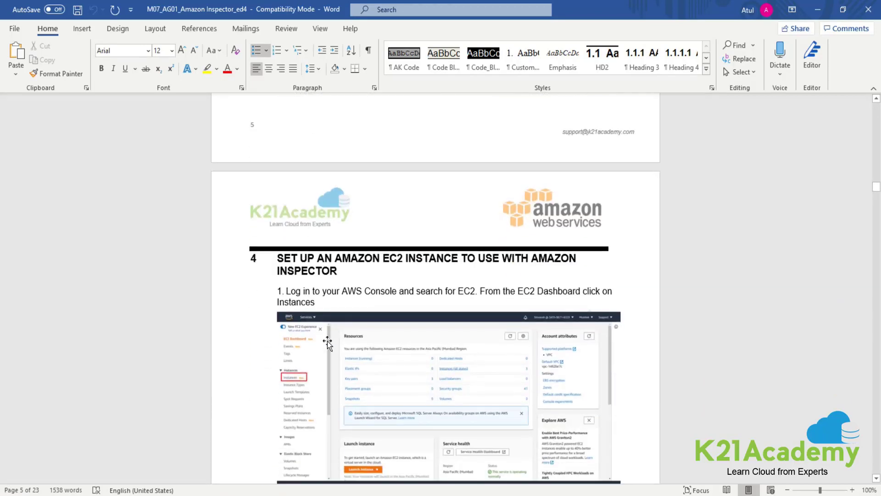
scroll(362, 284, "down", 3)
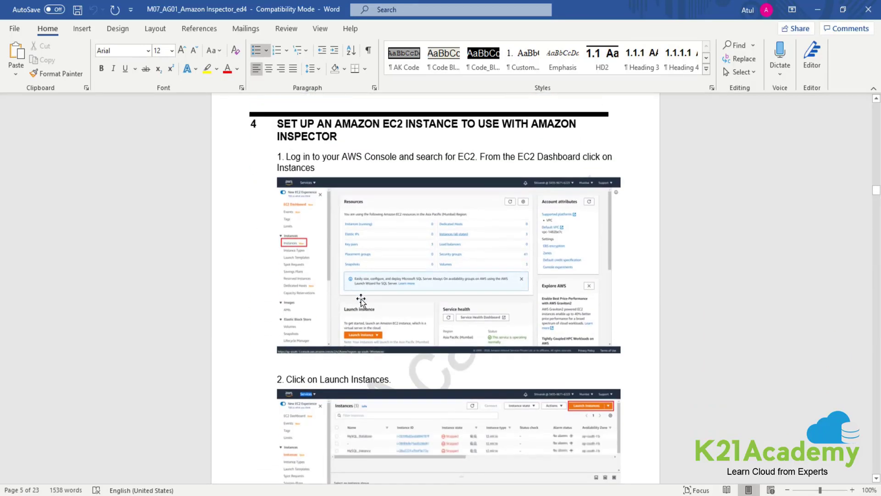
scroll(360, 299, "down", 4)
scroll(361, 301, "down", 2)
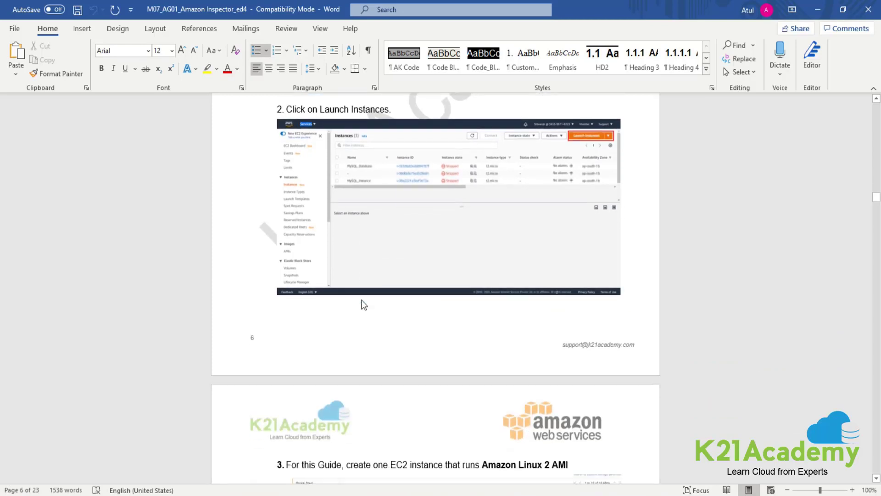
scroll(364, 304, "down", 1)
scroll(362, 301, "up", 3)
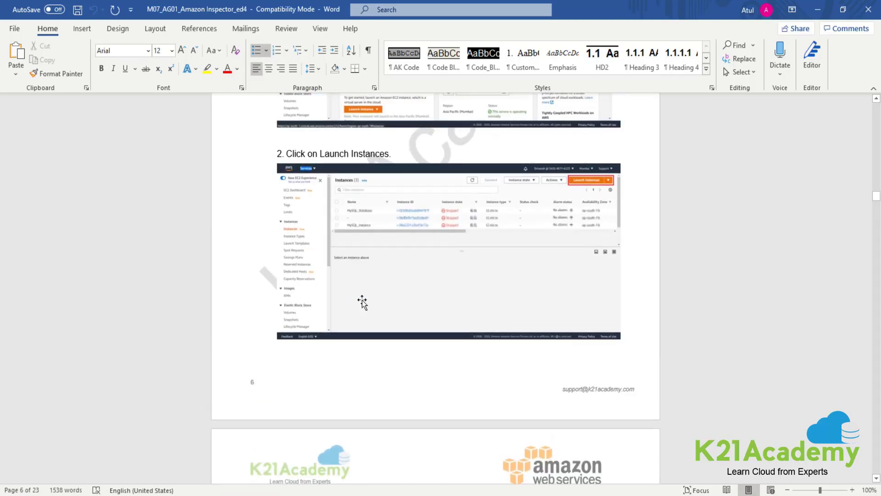
scroll(362, 307, "down", 6)
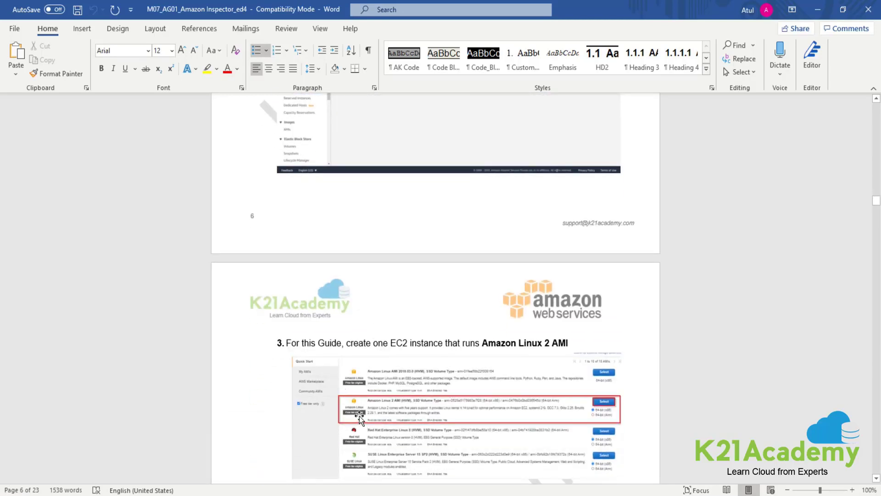
scroll(368, 416, "down", 10)
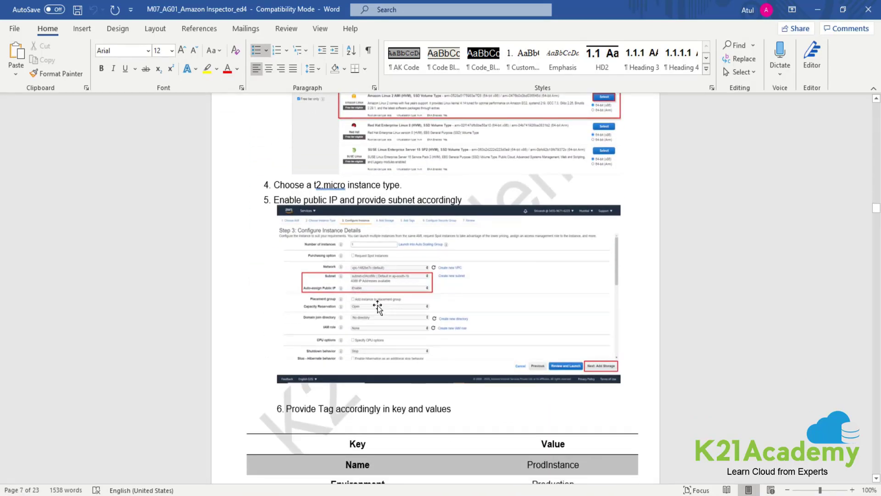
Examine section 4's remaining instructions on the instance tags, the security group rules and the key pair
scroll(381, 323, "down", 9)
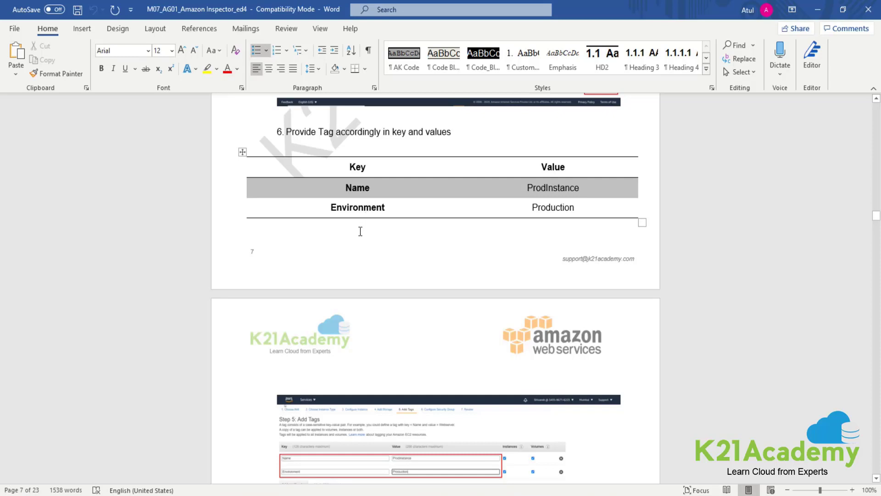
scroll(381, 286, "down", 3)
scroll(382, 286, "down", 3)
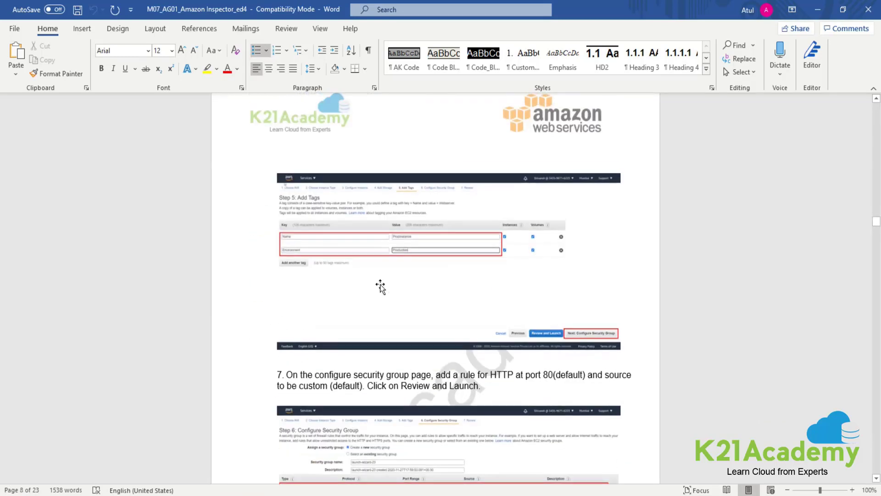
scroll(380, 286, "up", 5)
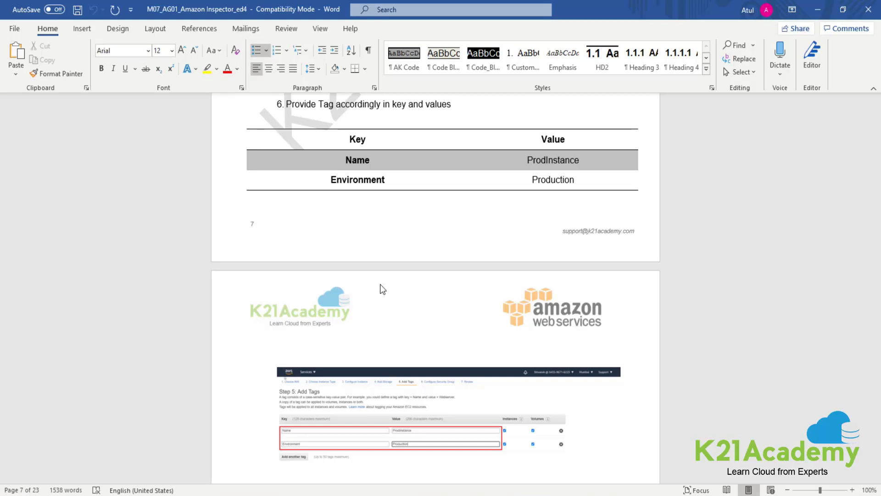
scroll(380, 284, "down", 10)
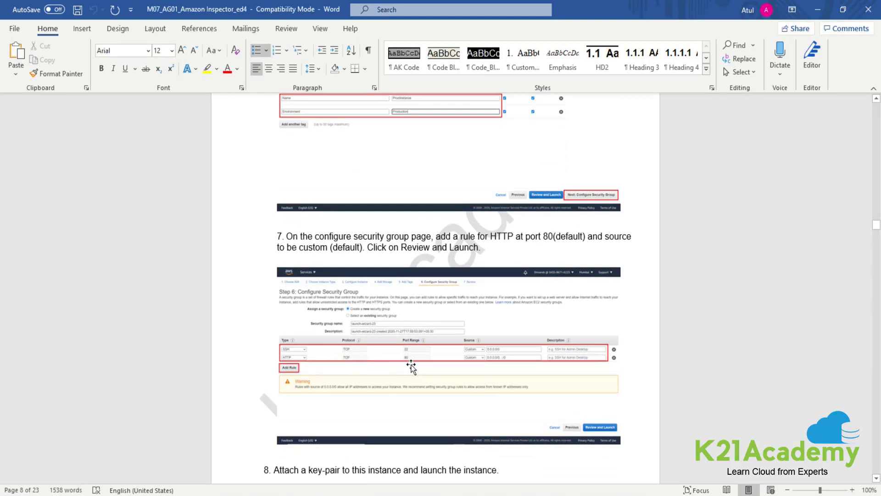
scroll(412, 367, "down", 6)
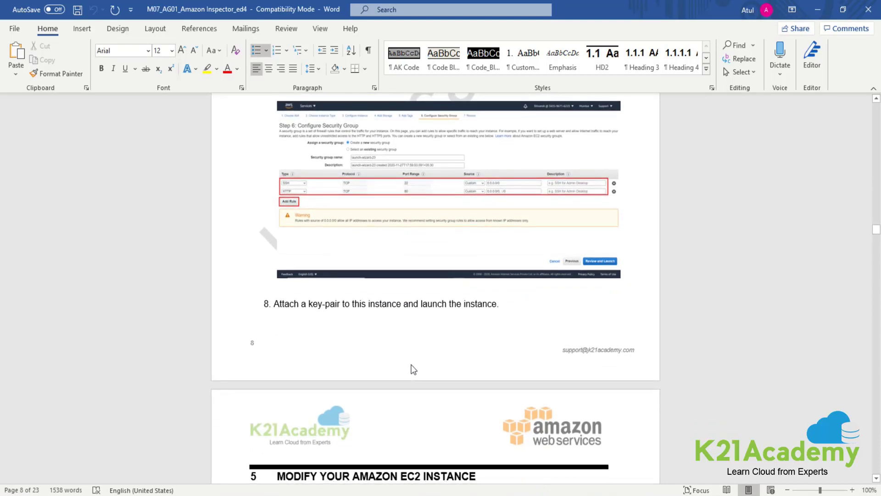
Read section 5 on modifying the EC2 instance, from opening its security group to adding the inbound rule for port 21
scroll(414, 370, "down", 3)
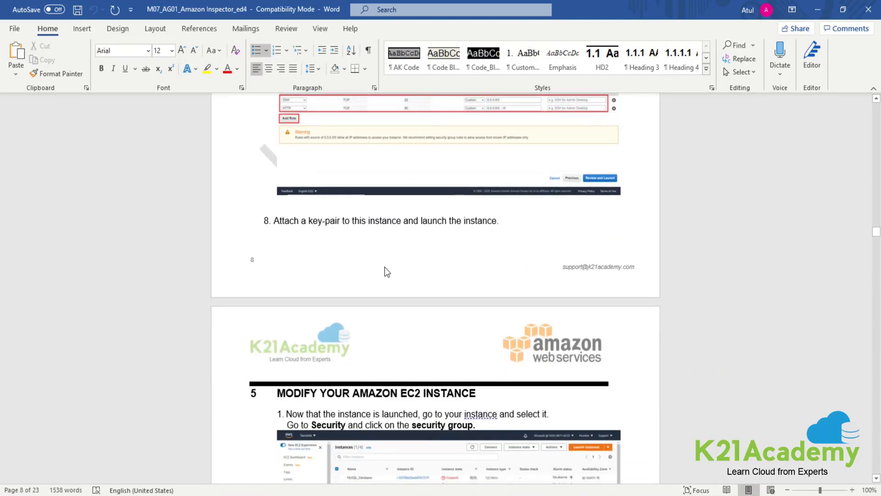
scroll(372, 234, "down", 7)
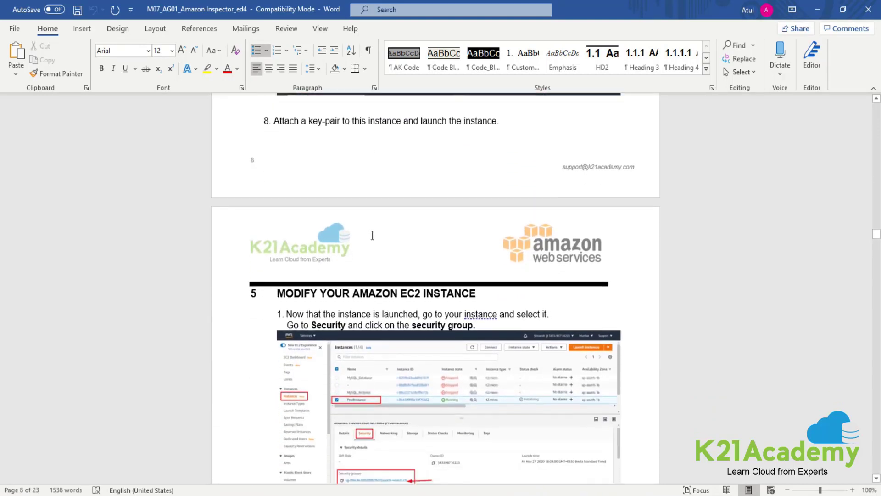
scroll(372, 234, "down", 8)
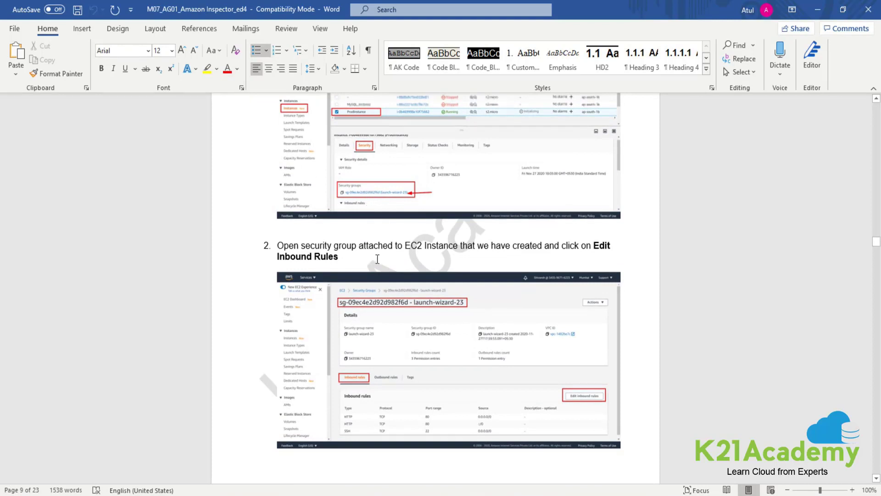
scroll(378, 259, "down", 2)
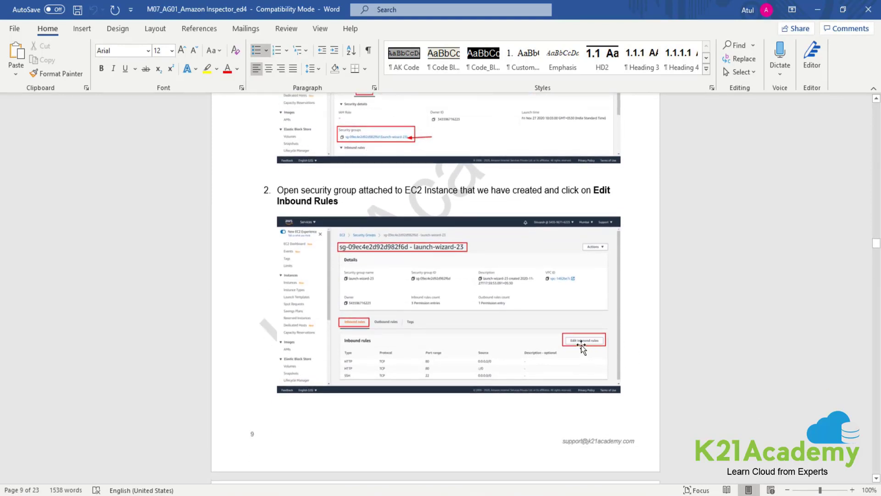
scroll(595, 347, "down", 14)
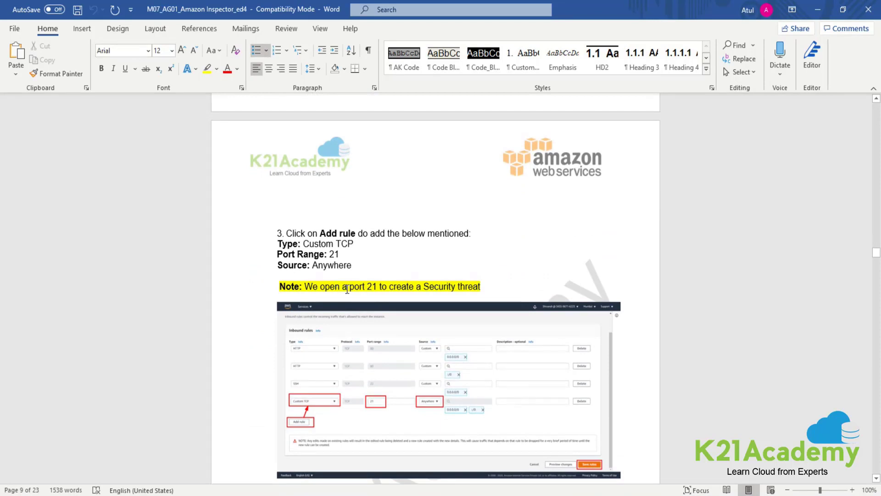
scroll(347, 290, "down", 2)
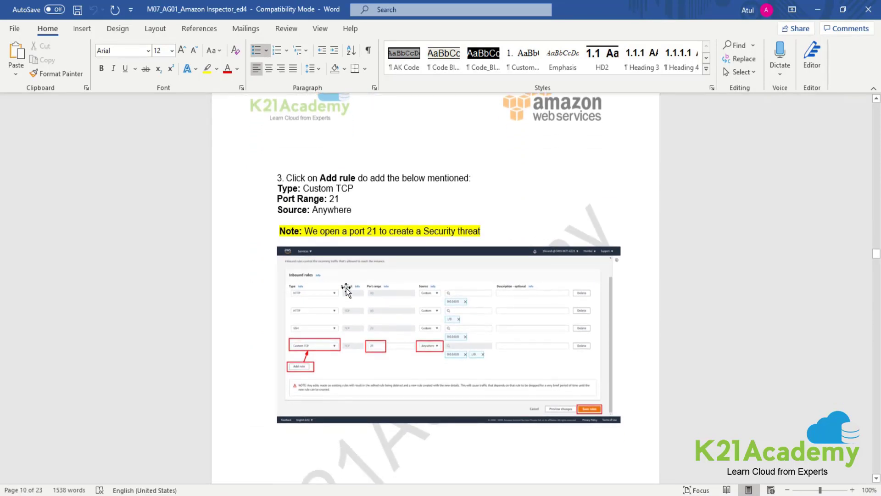
Switch from the guide to the AWS Management Console in the browser and search for EC2 to open its dashboard
scroll(411, 353, "down", 15)
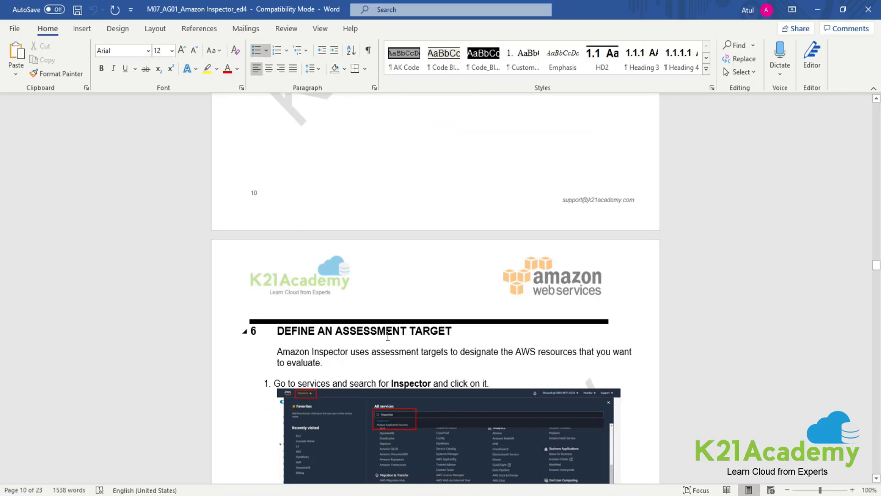
scroll(389, 339, "up", 4)
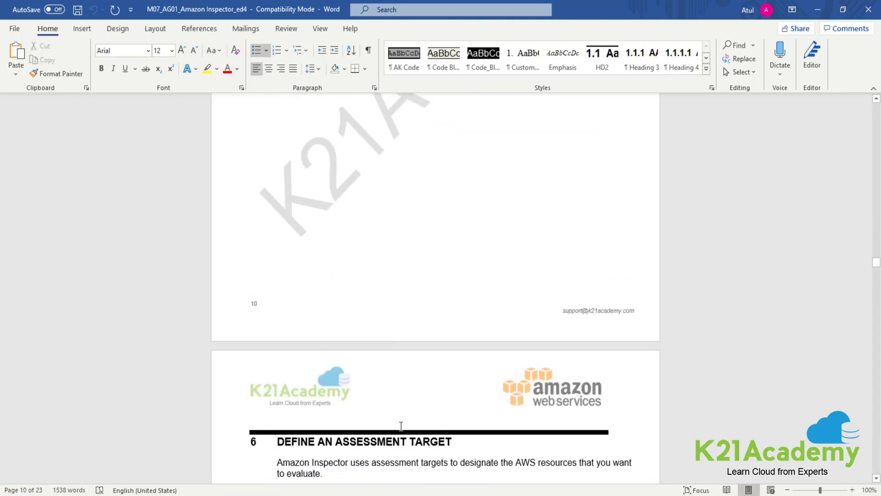
left_click(366, 462)
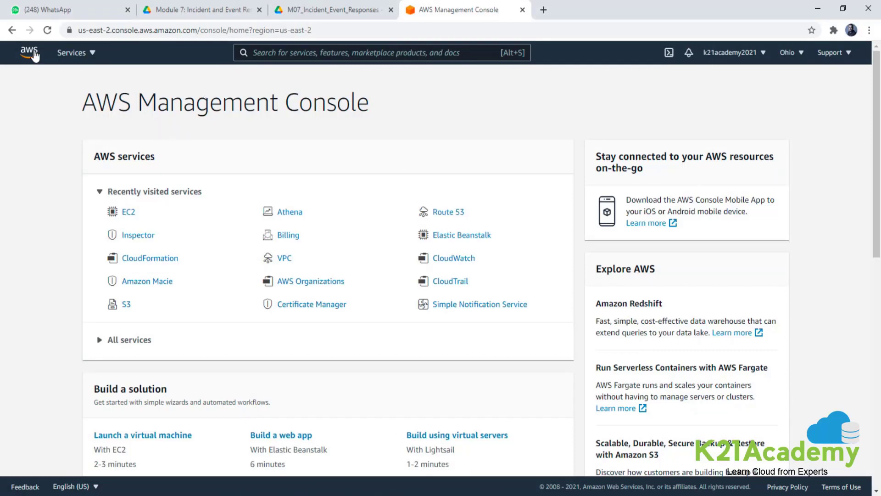
left_click(263, 54)
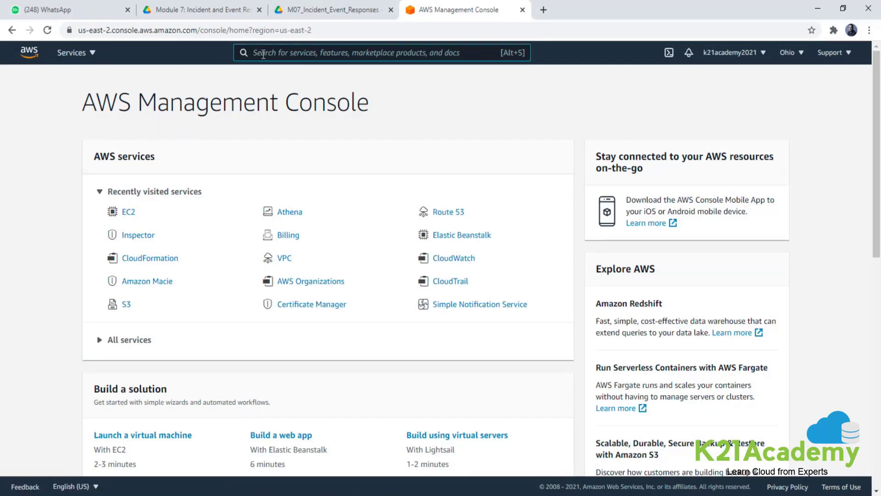
type("EC2")
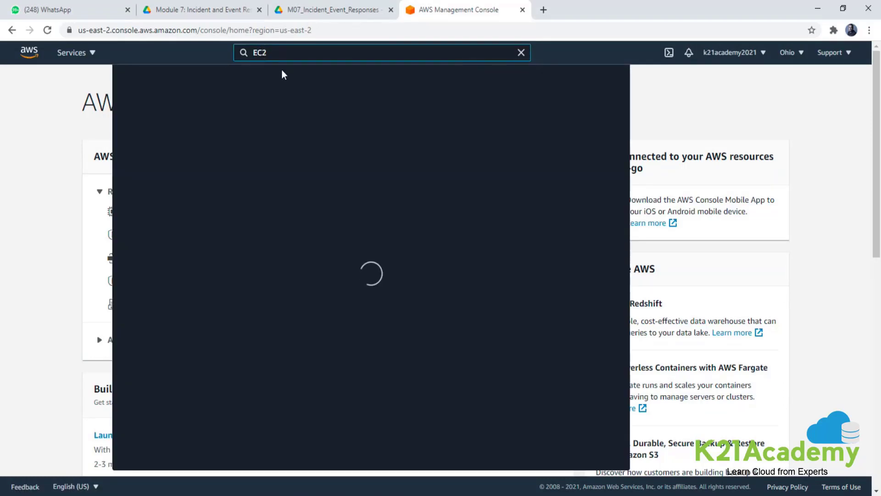
left_click(289, 148)
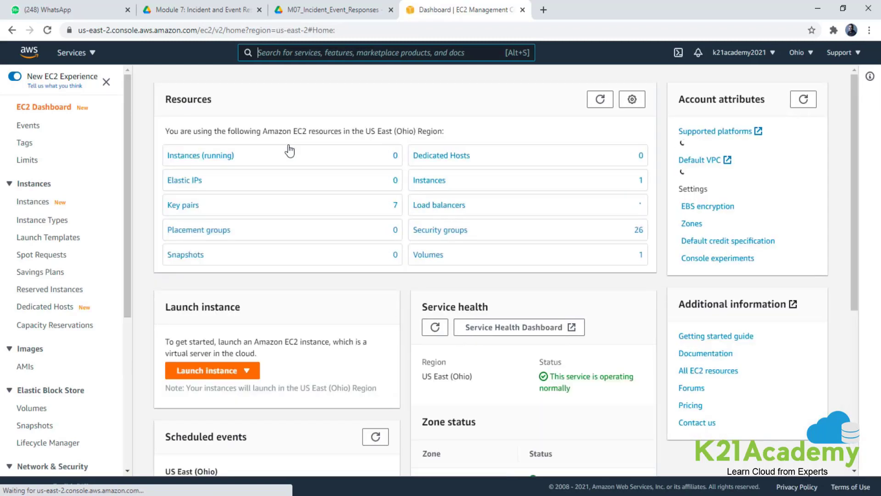
Start launching an EC2 instance with the 64-bit (x86) Amazon Linux 2 AMI and the t2.micro instance type
left_click(248, 373)
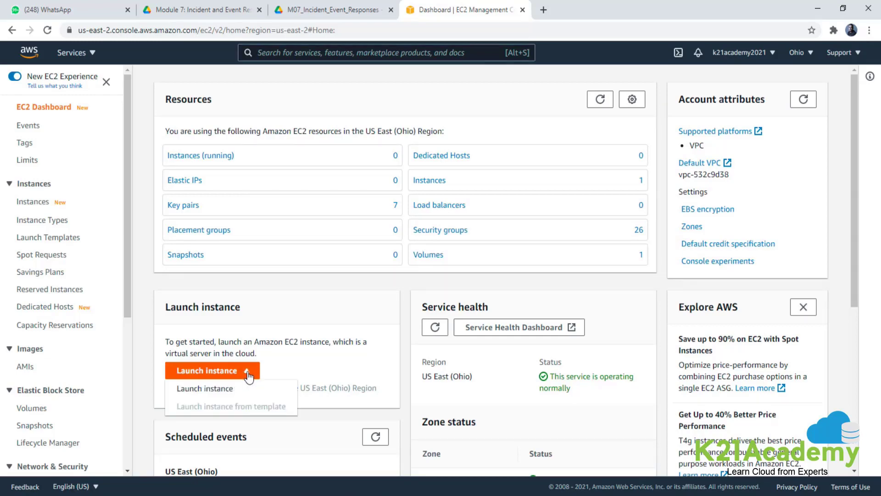
left_click(220, 389)
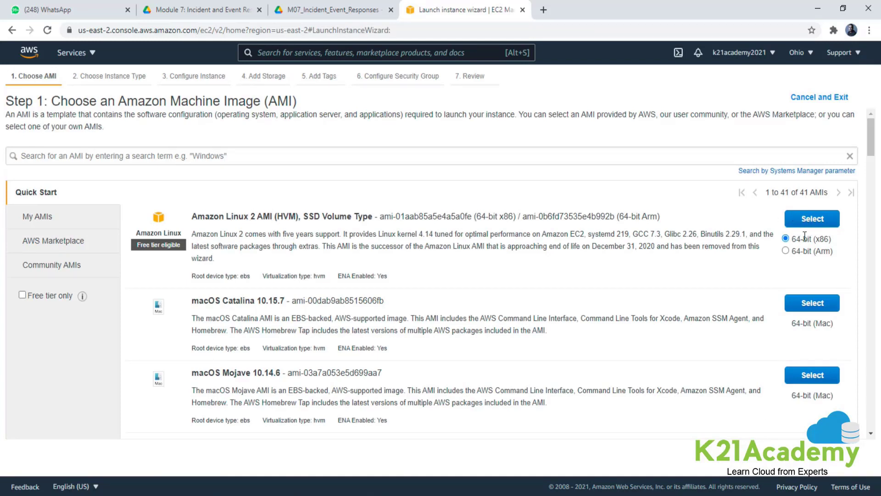
left_click(818, 220)
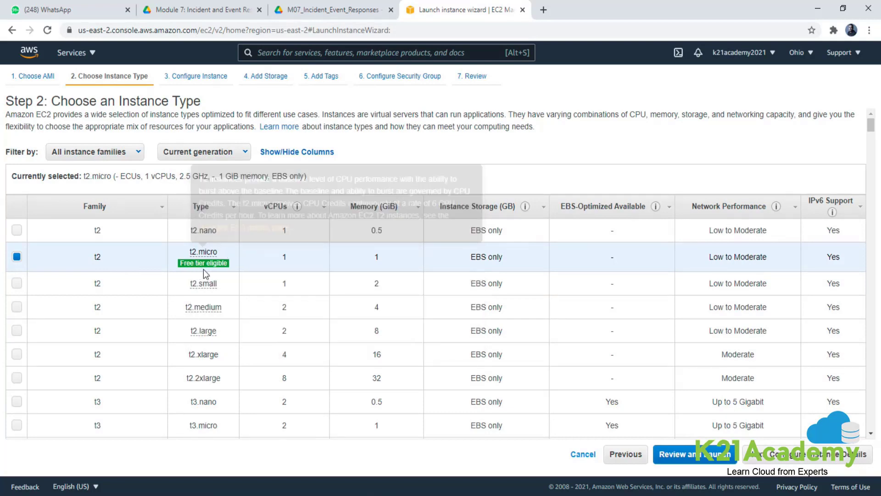
left_click(789, 461)
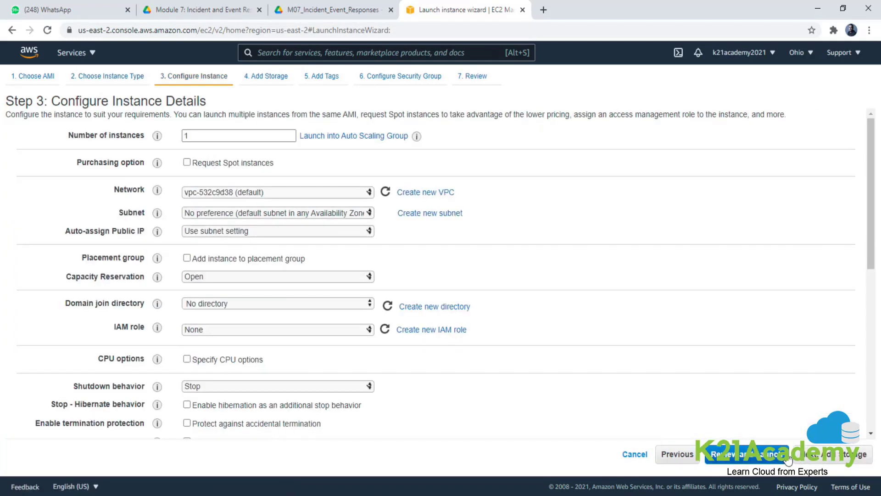
Enable Auto-assign Public IP for the instance, keep the other details and default storage, and proceed to the tags
left_click(209, 234)
left_click(183, 252)
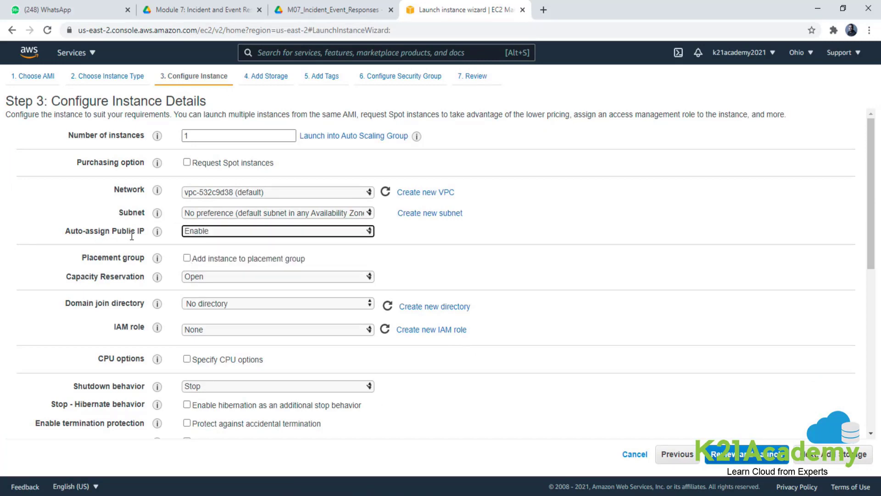
scroll(351, 365, "down", 1)
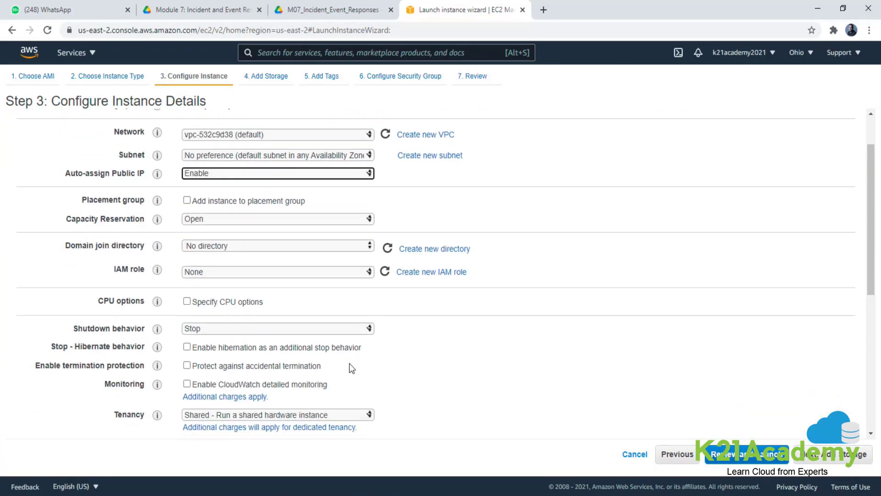
scroll(492, 374, "down", 5)
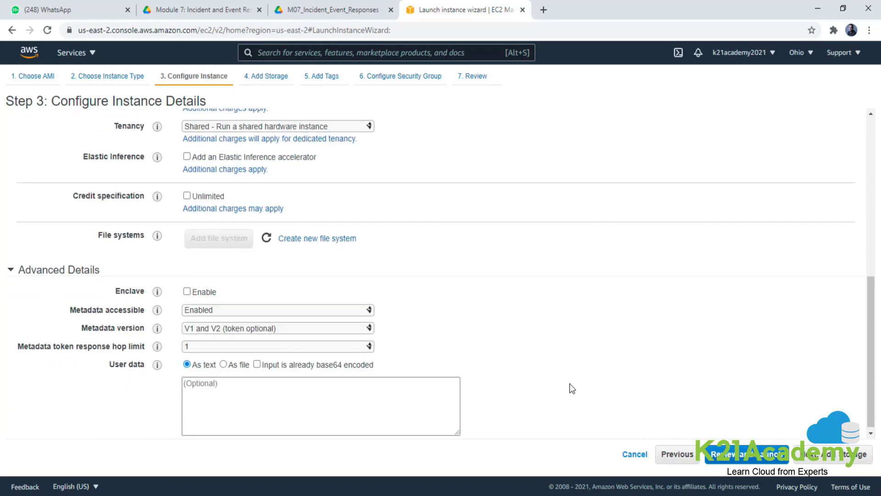
left_click(831, 454)
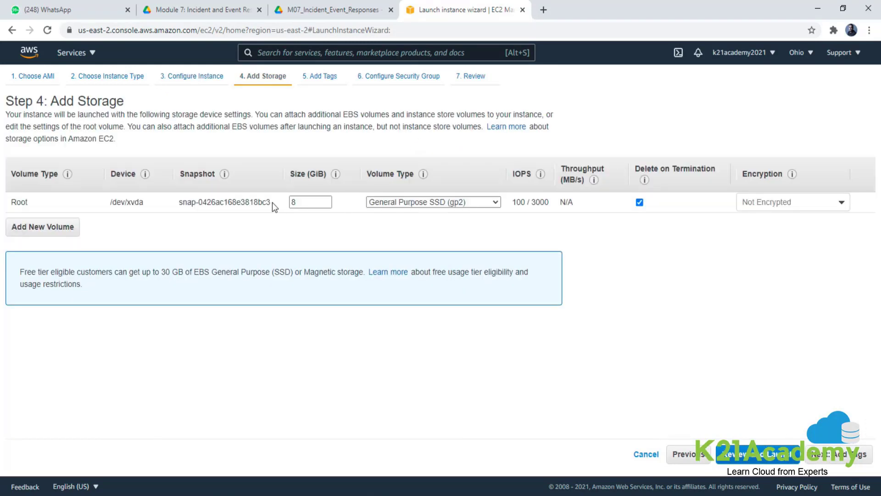
left_click(833, 454)
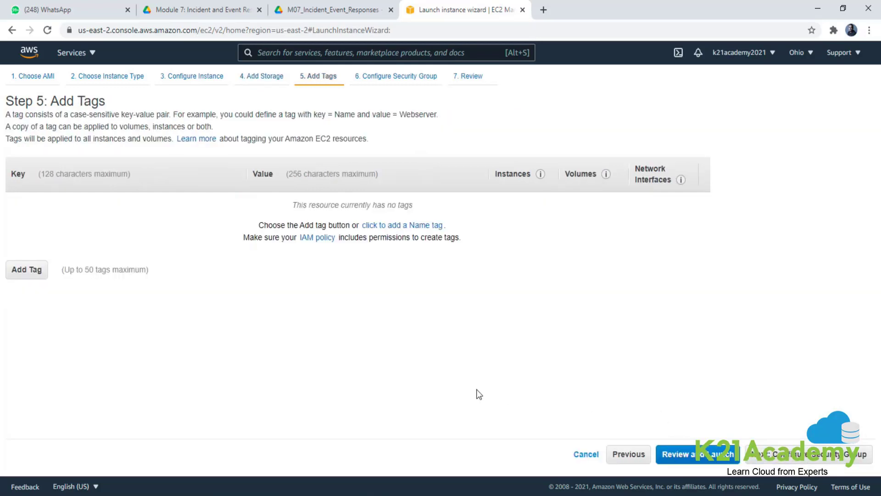
Check the tag example in the Word guide's section 4, and add an instance tag with key Name and value ProdInstance
key("alt+Tab")
scroll(552, 360, "up", 8)
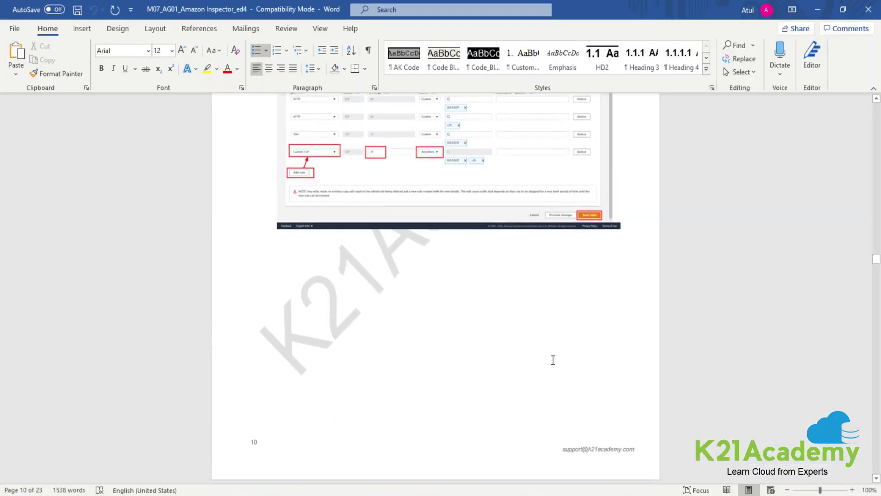
scroll(553, 359, "up", 20)
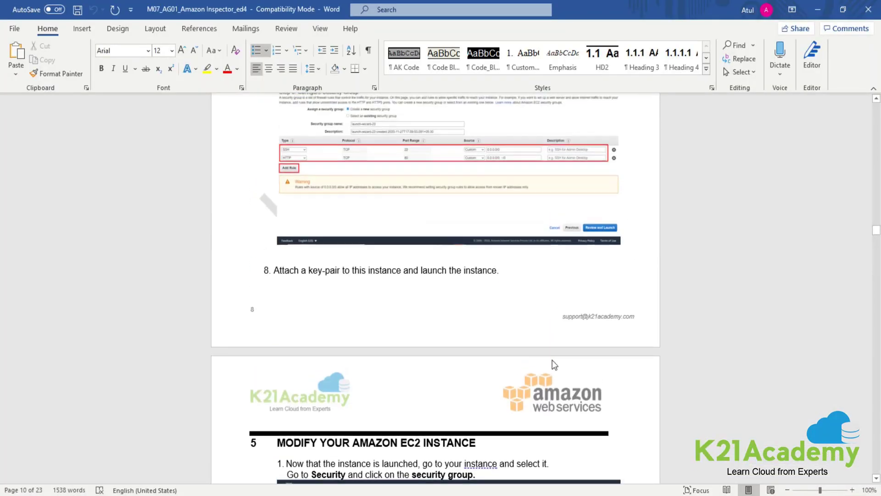
scroll(553, 360, "up", 1)
scroll(552, 360, "down", 3)
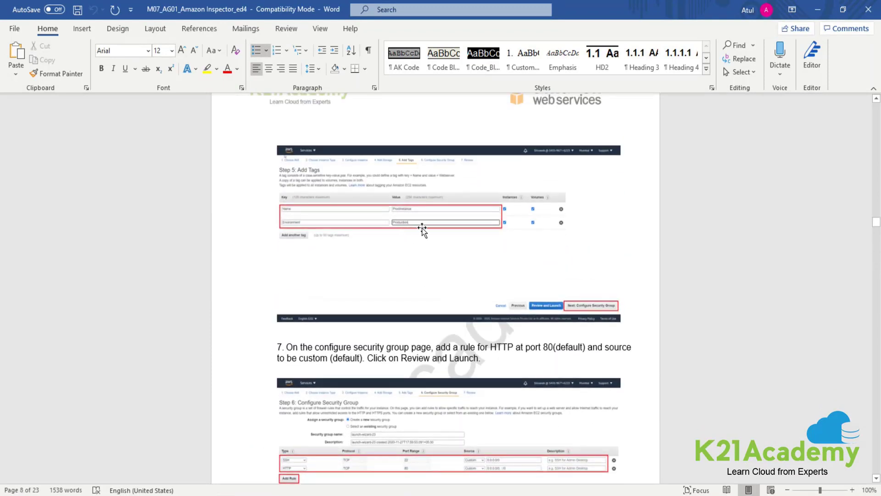
key("alt+Tab")
left_click(35, 271)
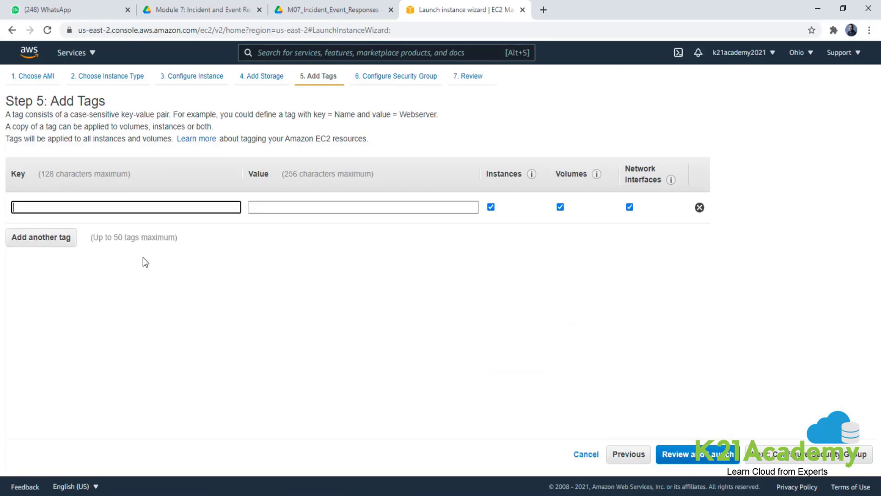
type("Name")
key("Tab")
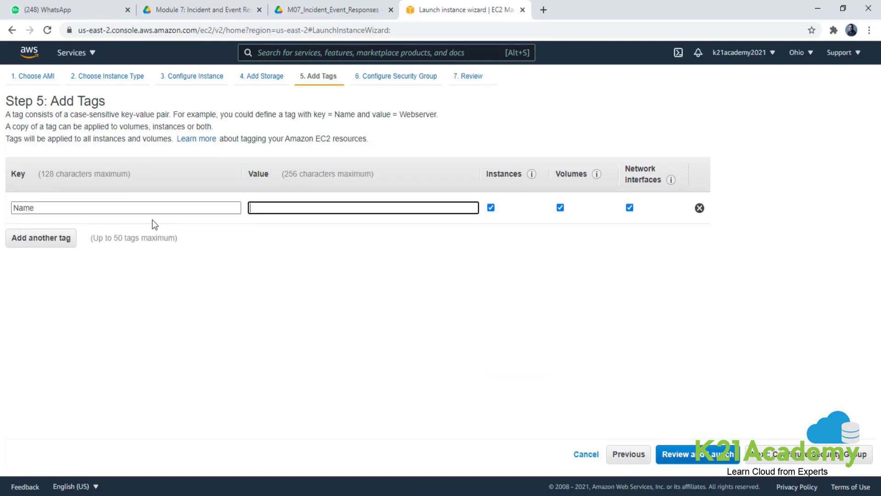
type("ProdInstance")
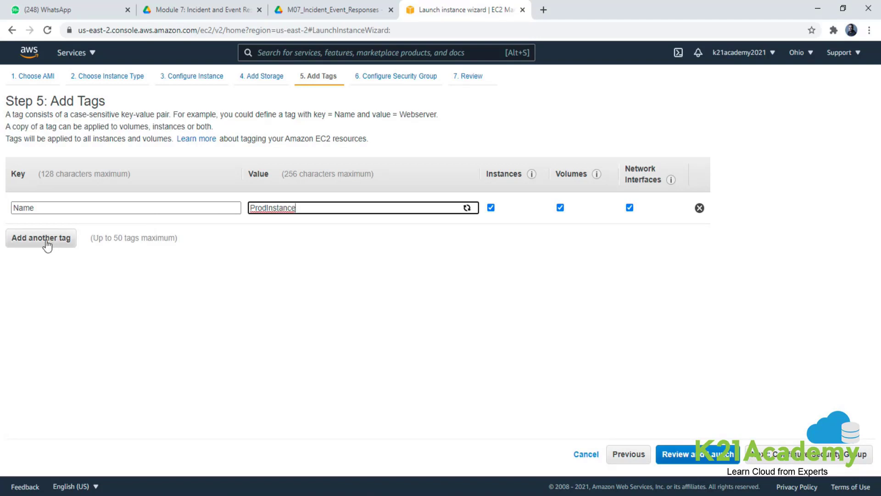
Add a second tag with key Environment and value Production, and continue to the security group configuration
left_click(47, 240)
type("En")
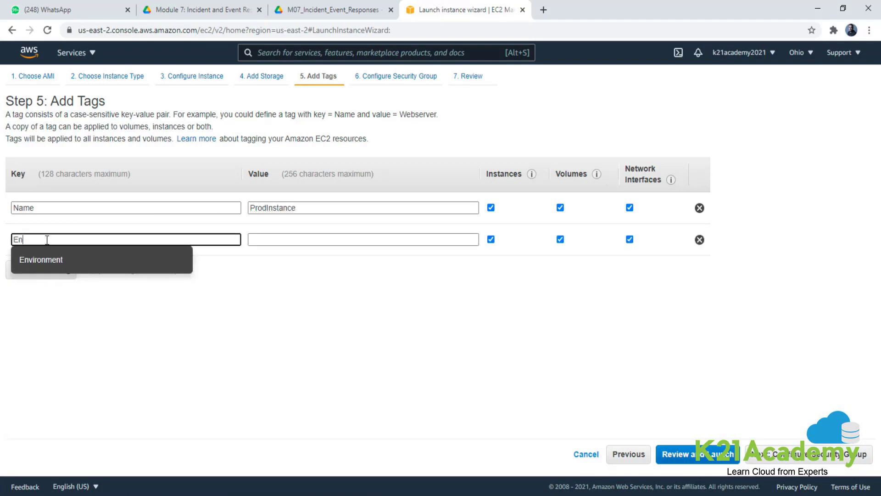
type("vironment")
key("Tab")
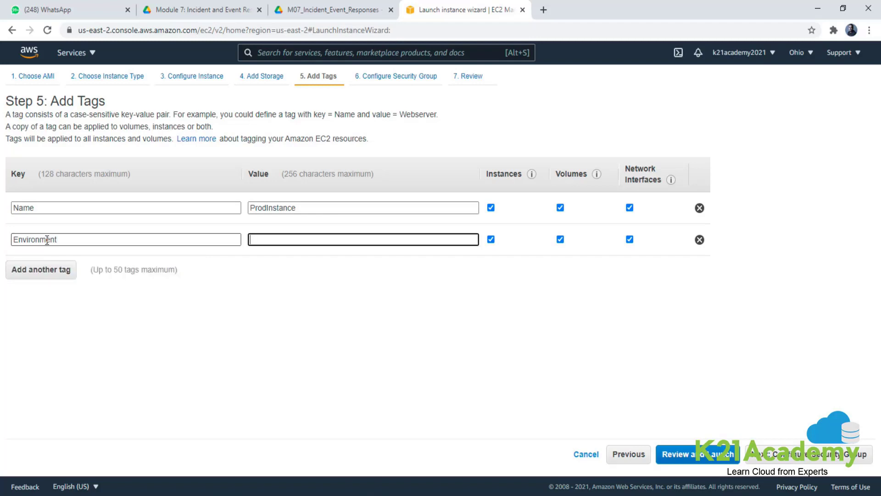
type("Production")
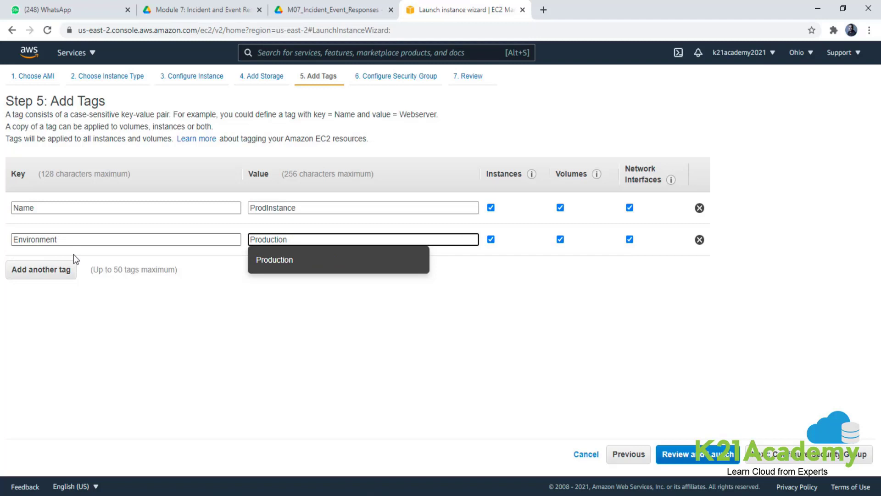
left_click(291, 261)
left_click(797, 455)
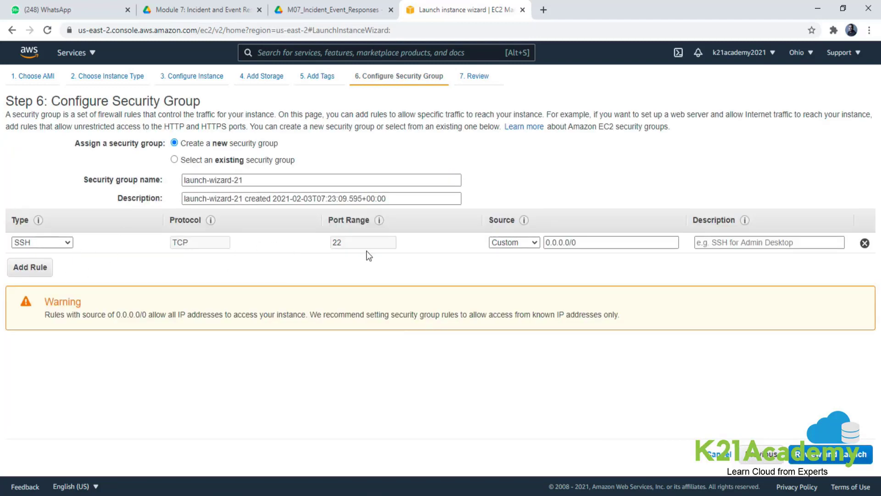
Add an HTTP rule with the default port and source to the new security group, and proceed to the launch review
left_click(28, 268)
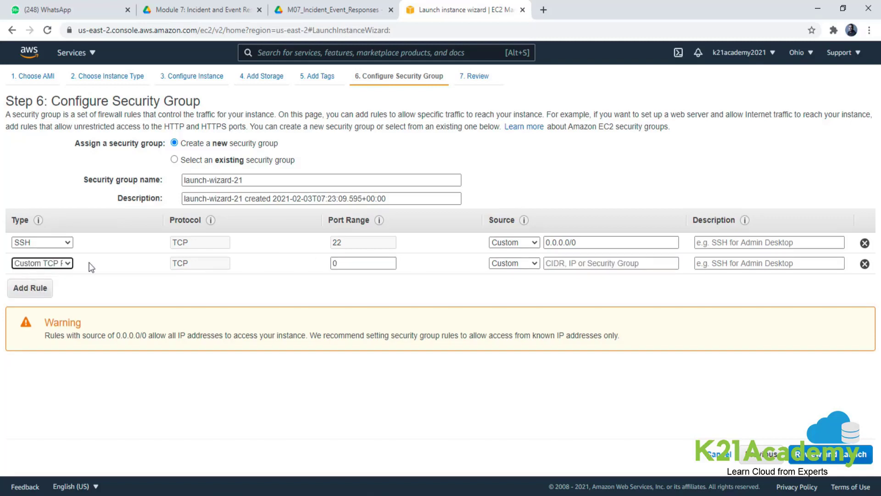
left_click(71, 260)
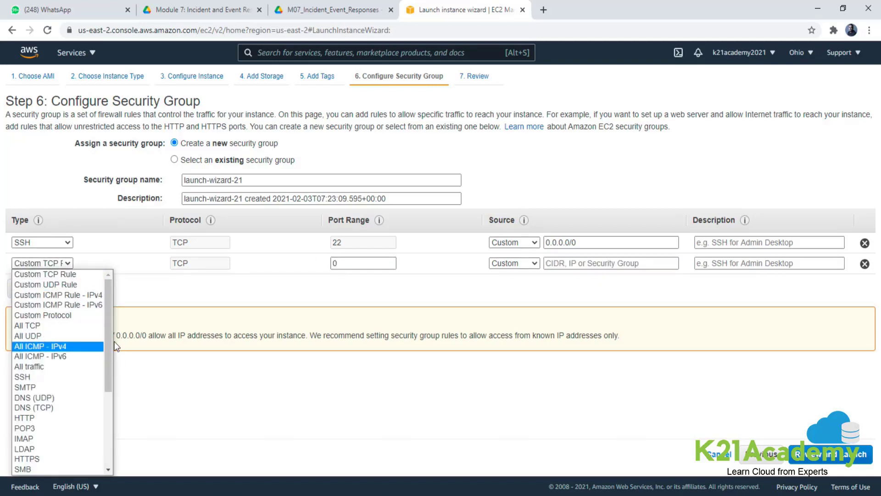
scroll(112, 354, "down", 1)
scroll(112, 354, "down", 1)
left_click(54, 383)
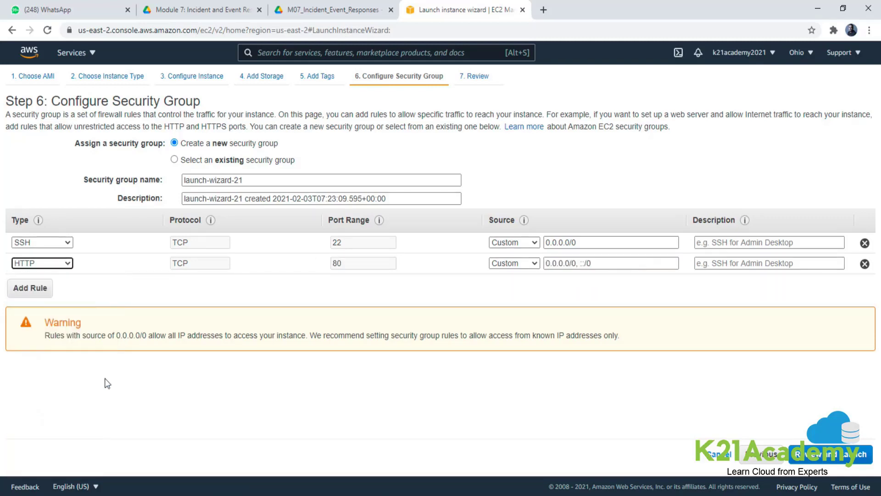
left_click(849, 459)
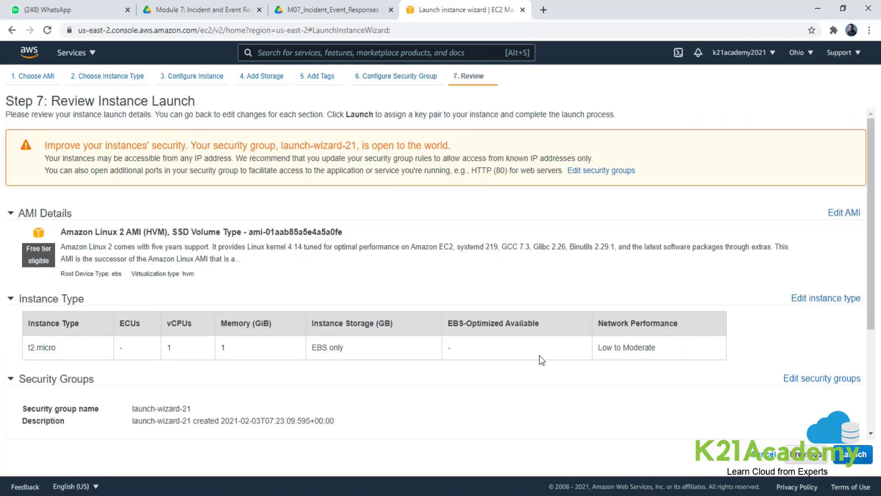
Review the instance launch details and launch the instance with the existing AWS-Linux-key key pair, acknowledging access to its private key file
scroll(539, 356, "down", 3)
scroll(540, 356, "up", 2)
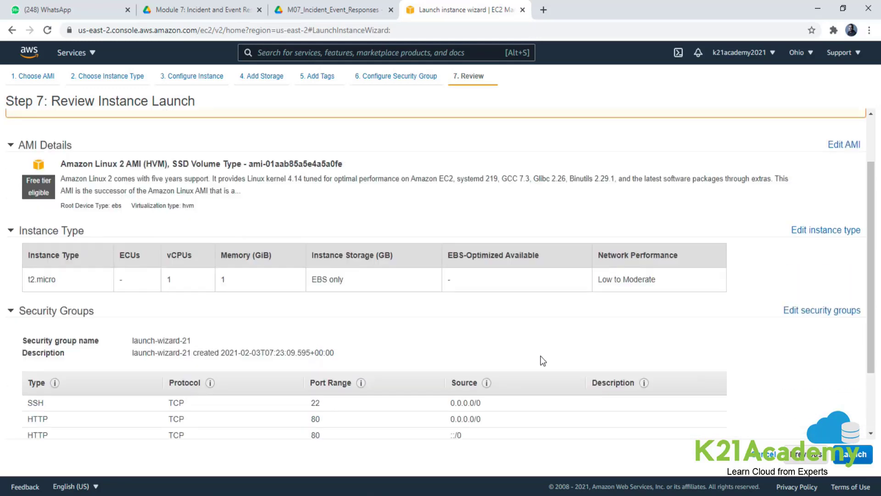
scroll(541, 360, "up", 2)
scroll(565, 363, "down", 3)
scroll(142, 173, "up", 3)
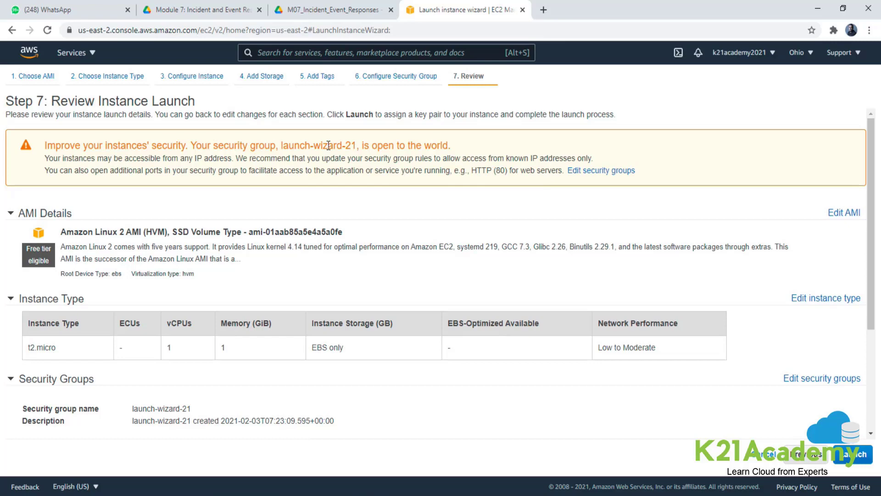
scroll(513, 300, "down", 3)
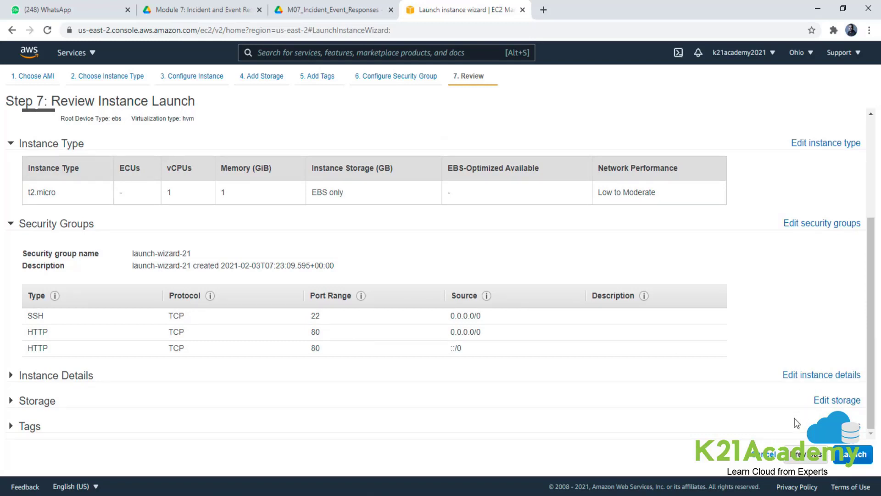
left_click(853, 454)
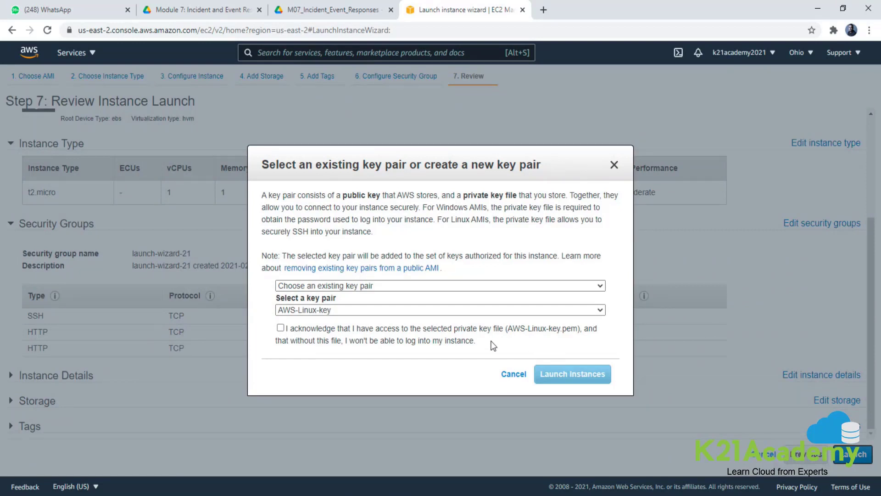
left_click(280, 328)
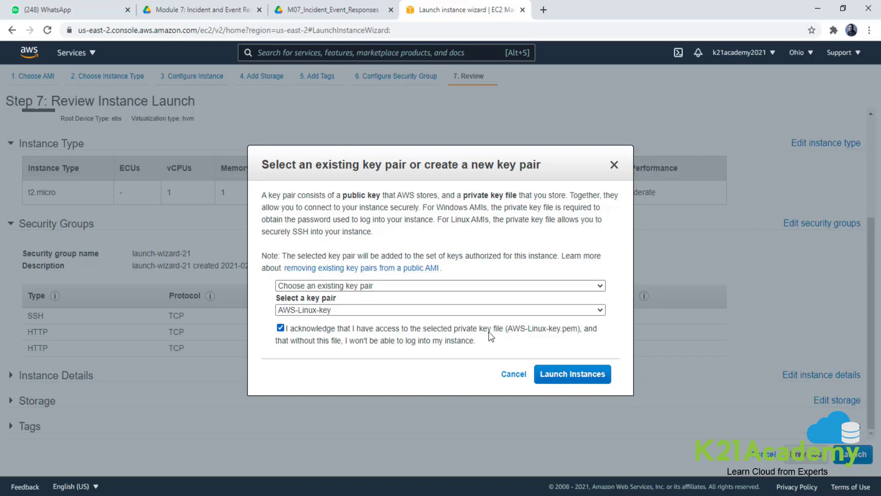
left_click(572, 374)
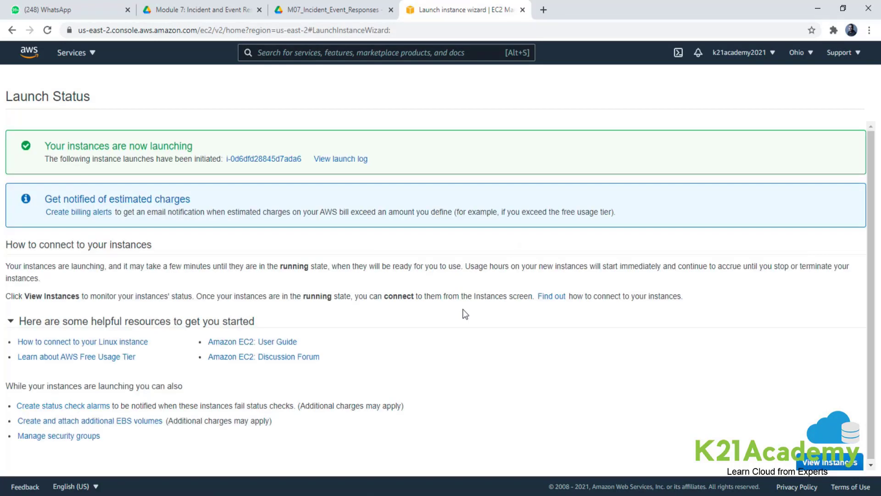
Open the details of the newly launched ProdInstance and examine its security group's inbound rule sources
left_click(812, 463)
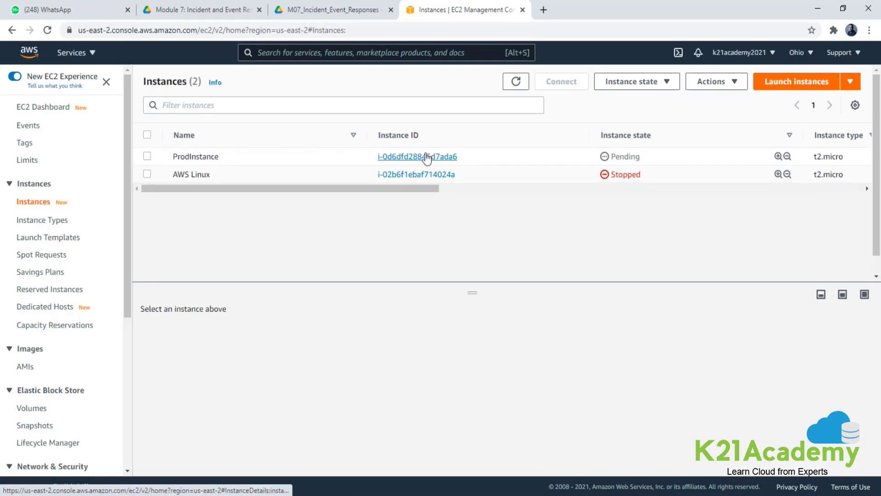
left_click(380, 156)
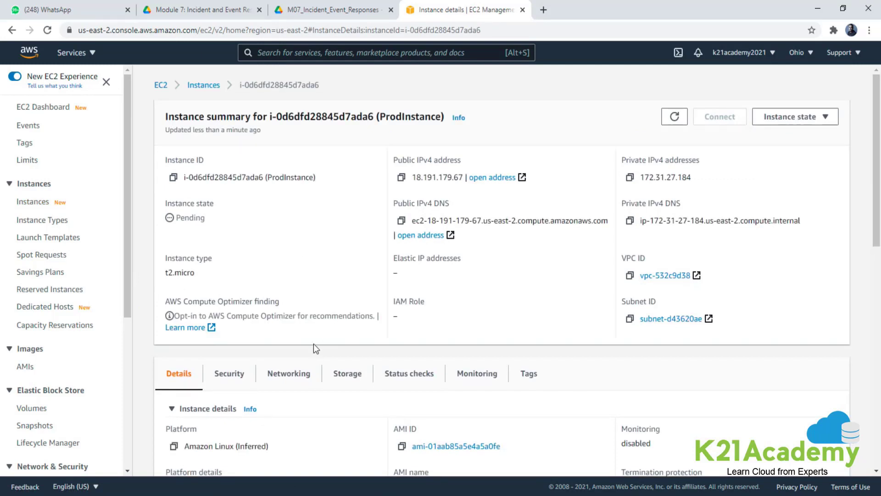
scroll(314, 344, "down", 1)
left_click(220, 319)
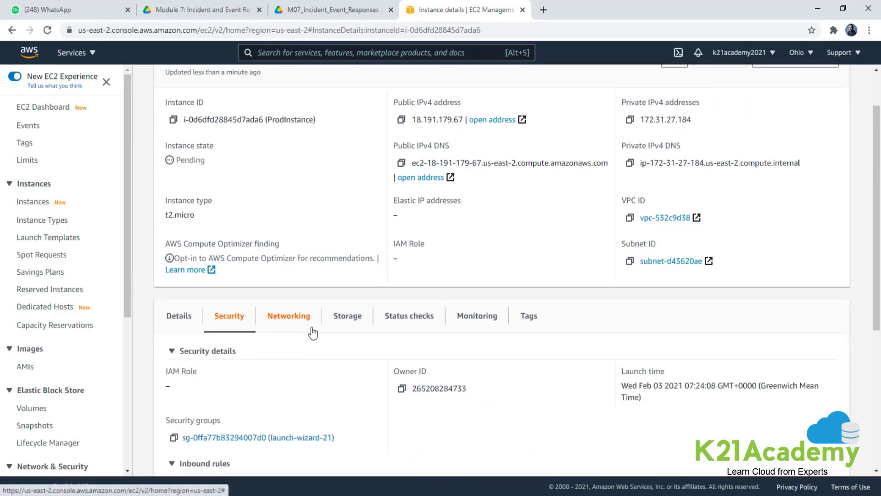
scroll(313, 335, "down", 2)
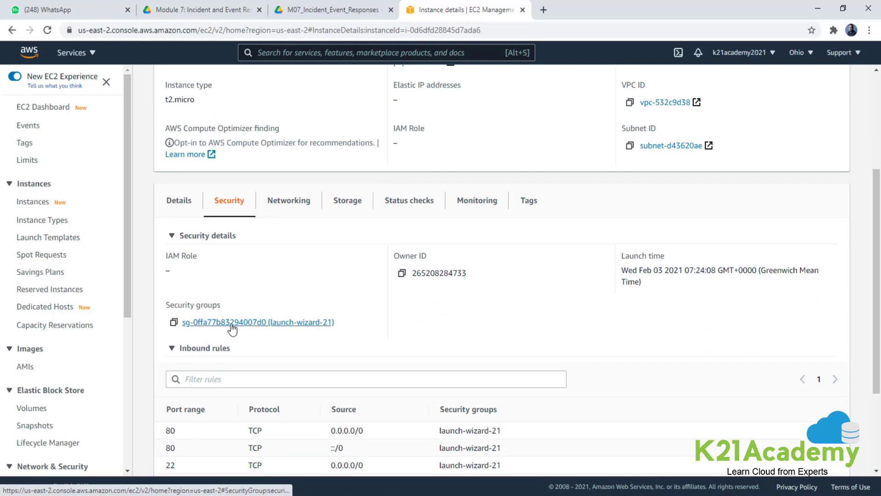
scroll(233, 373, "down", 1)
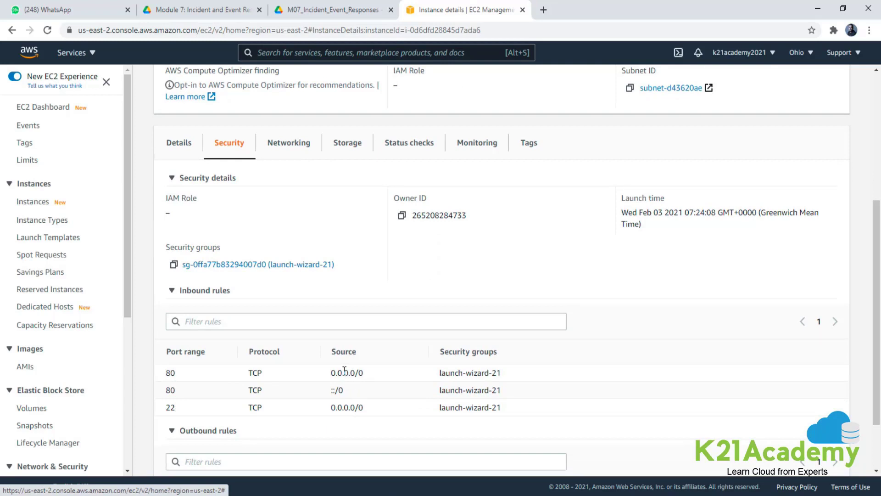
left_click_drag(356, 370, 394, 391)
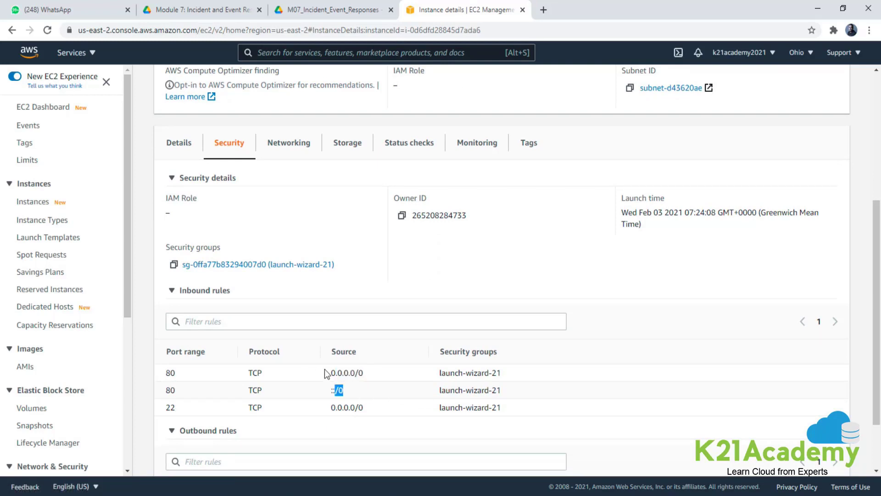
left_click_drag(324, 373, 375, 370)
left_click(334, 390)
left_click_drag(335, 407, 383, 410)
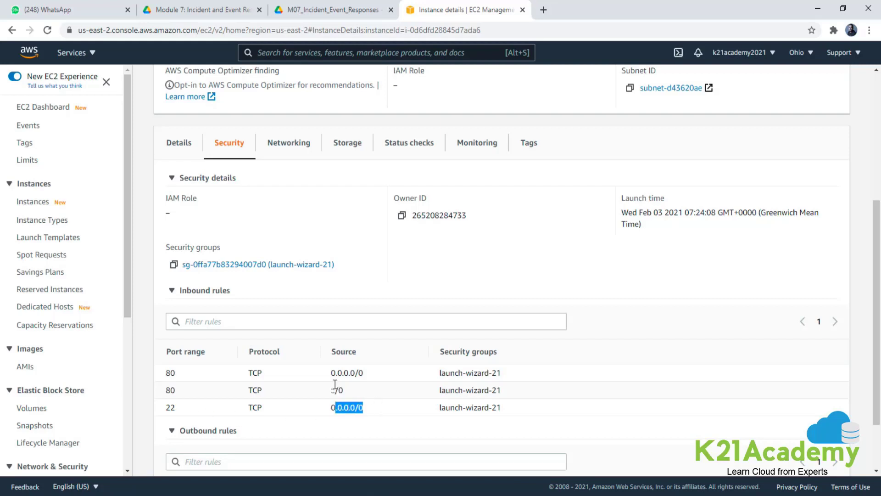
Open the launch-wizard-21 security group's inbound rules for editing and add a new Custom TCP rule
left_click(260, 265)
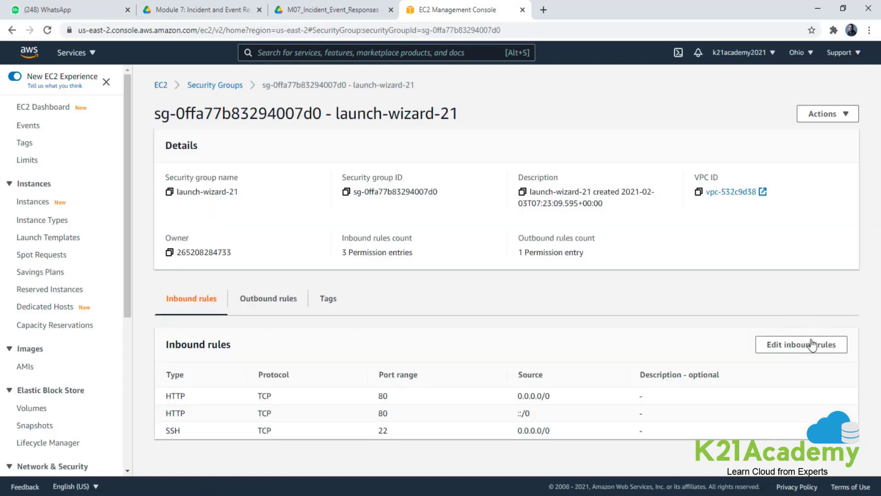
left_click(793, 350)
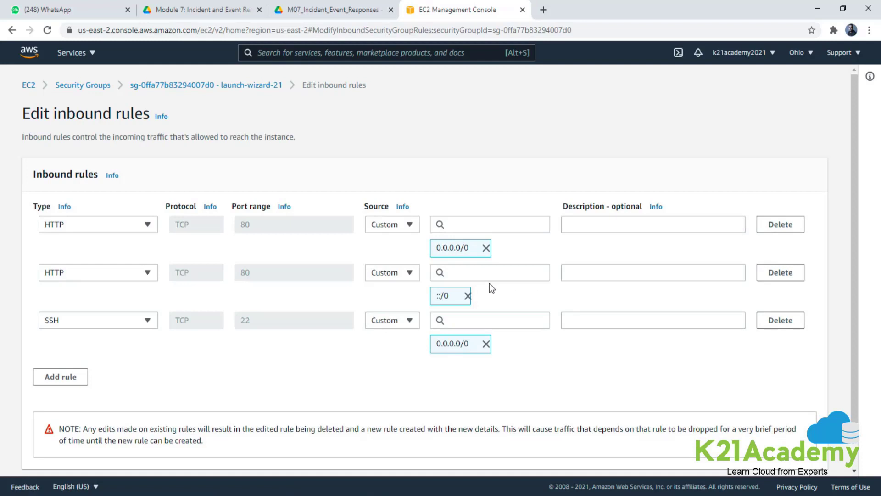
left_click(72, 377)
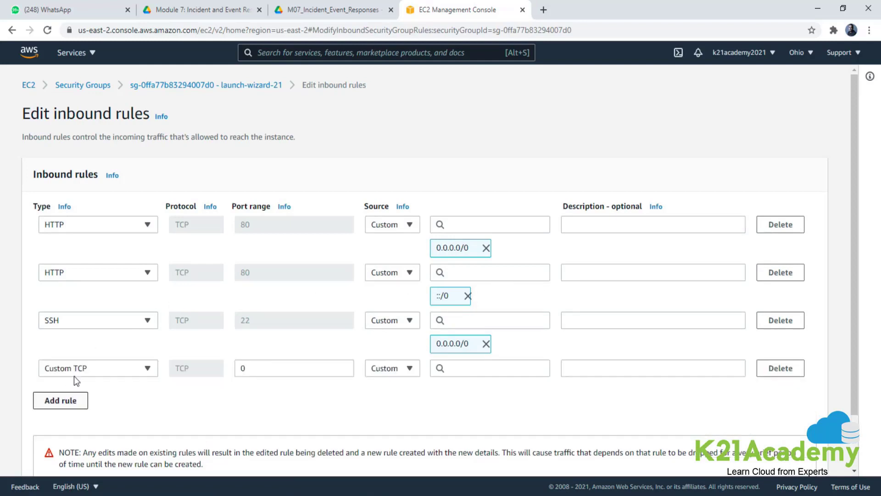
left_click(148, 368)
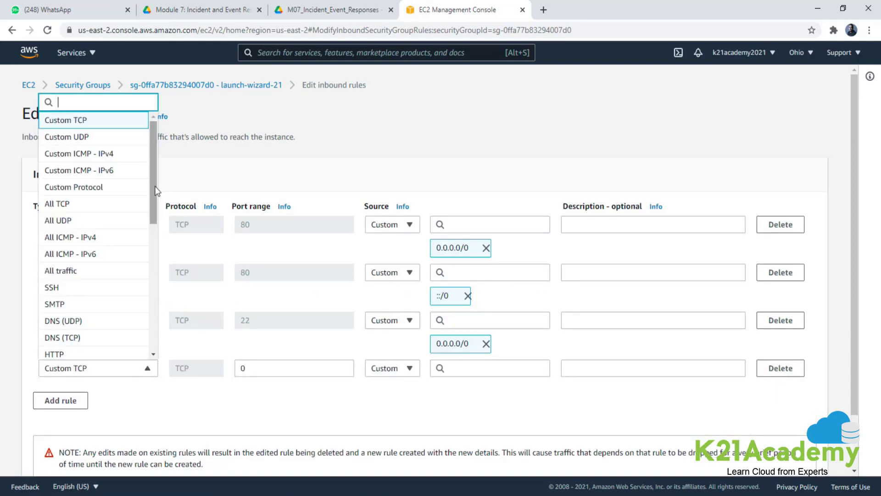
scroll(154, 205, "down", 3)
left_click_drag(154, 205, 157, 321)
left_click(193, 407)
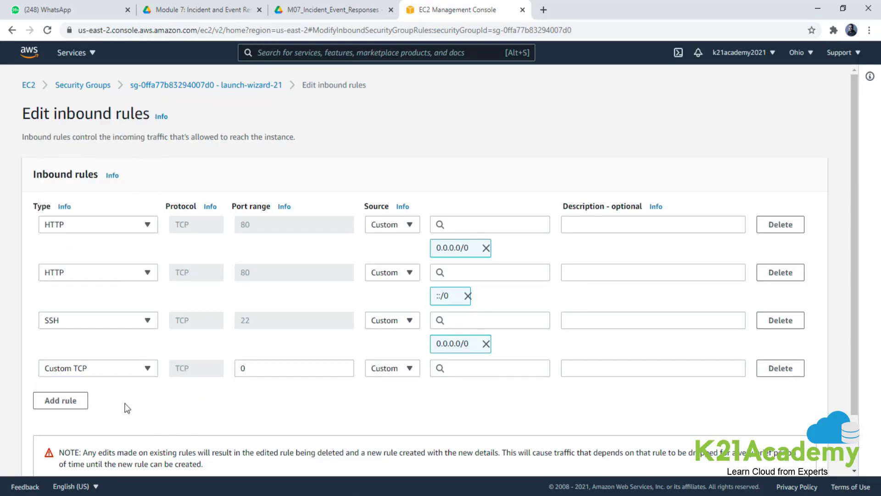
Set the new Custom TCP rule's port range to 21 and its source to 0.0.0.0/0
left_click(265, 365)
key("BackSpace")
type("21")
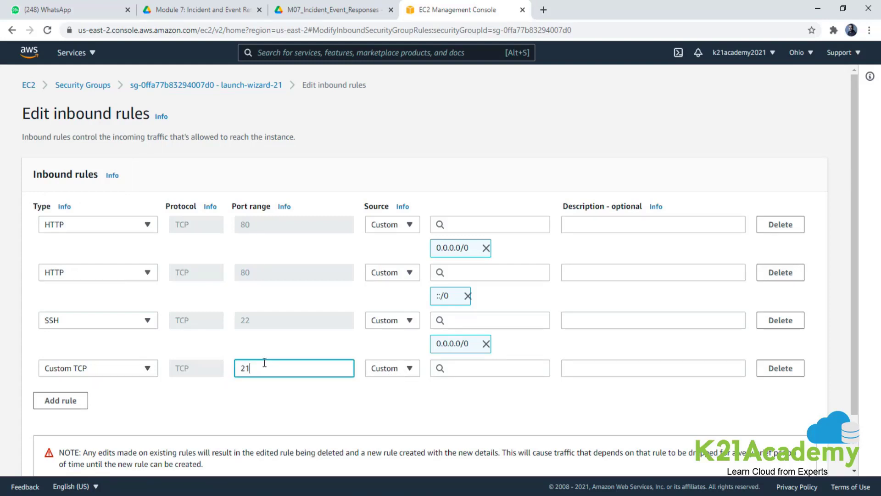
left_click(343, 398)
left_click(478, 376)
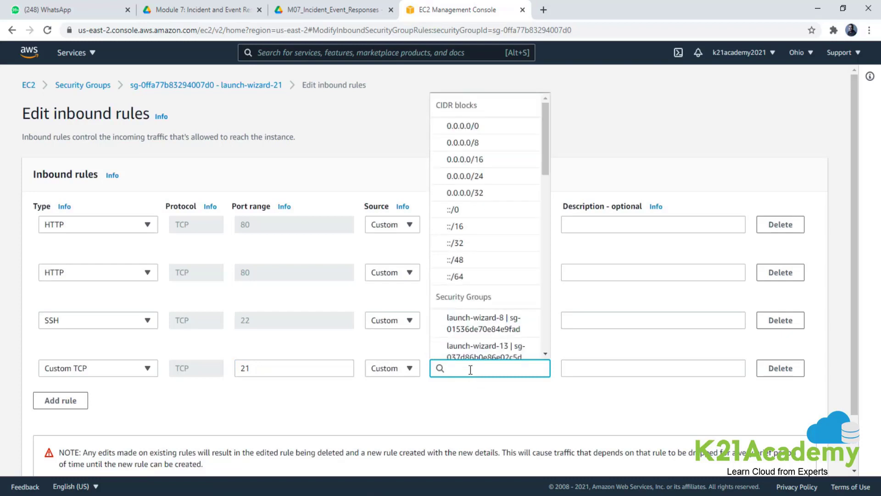
left_click(479, 125)
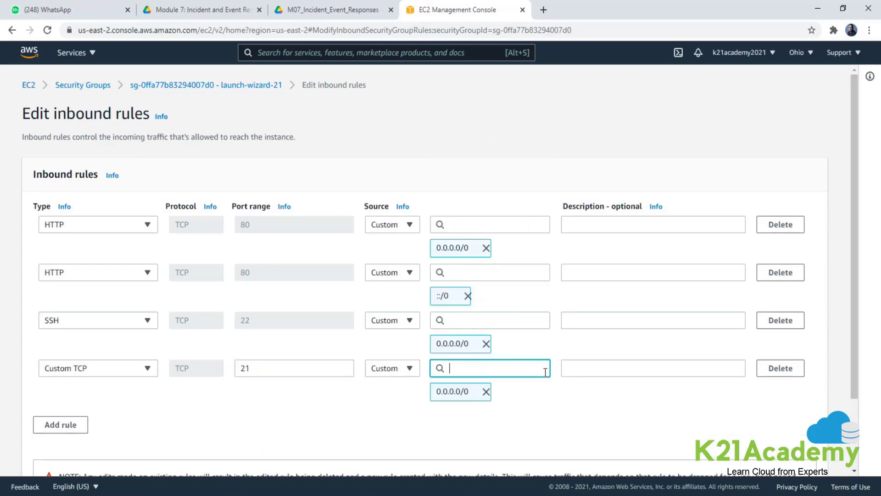
Describe the port 21 rule as "FTP Port not secure" and save the inbound rules
left_click(589, 370)
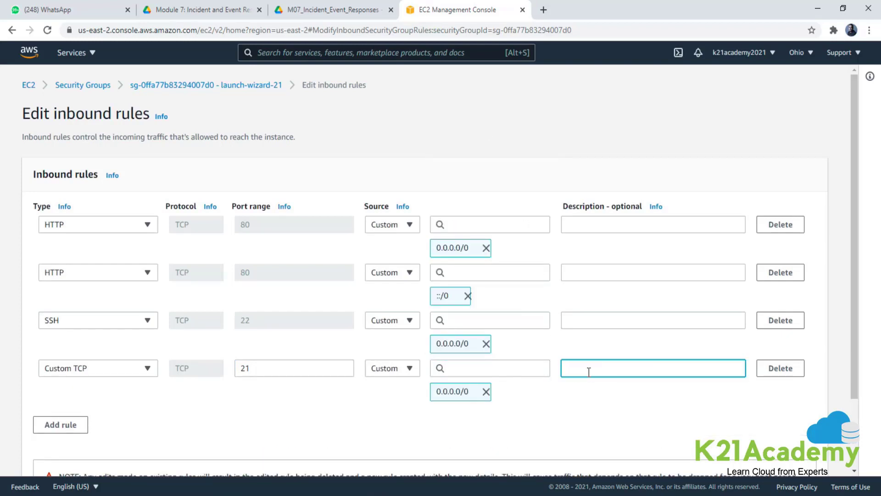
type("FTP Port ")
type("noy")
type("t secure")
left_click(220, 417)
scroll(288, 421, "down", 2)
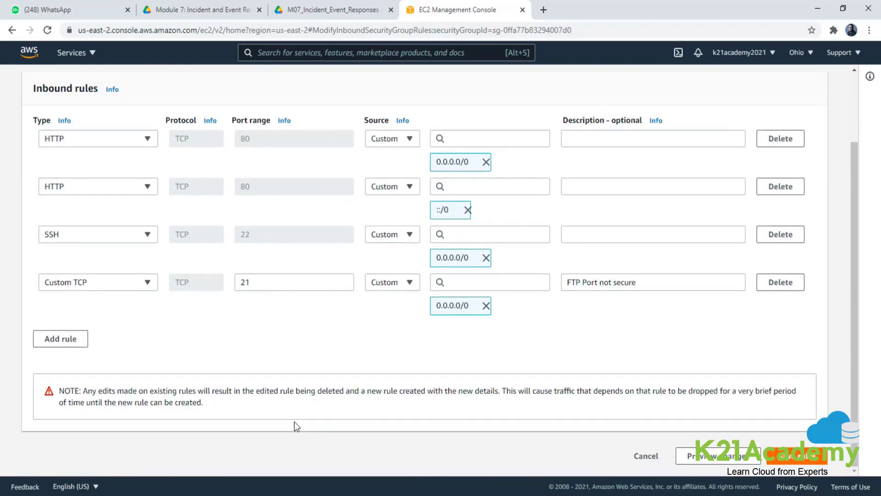
left_click(789, 456)
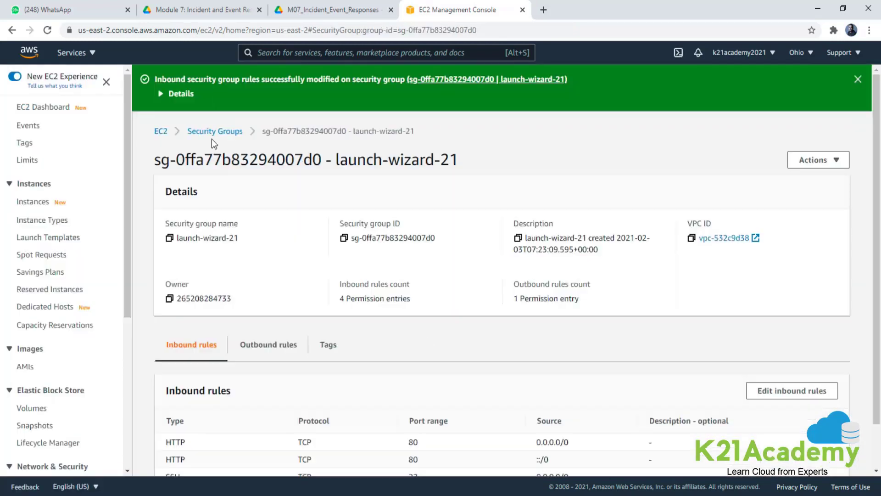
Return to the running ProdInstance's security details and check its inbound rules for the port 21 entry
left_click(160, 133)
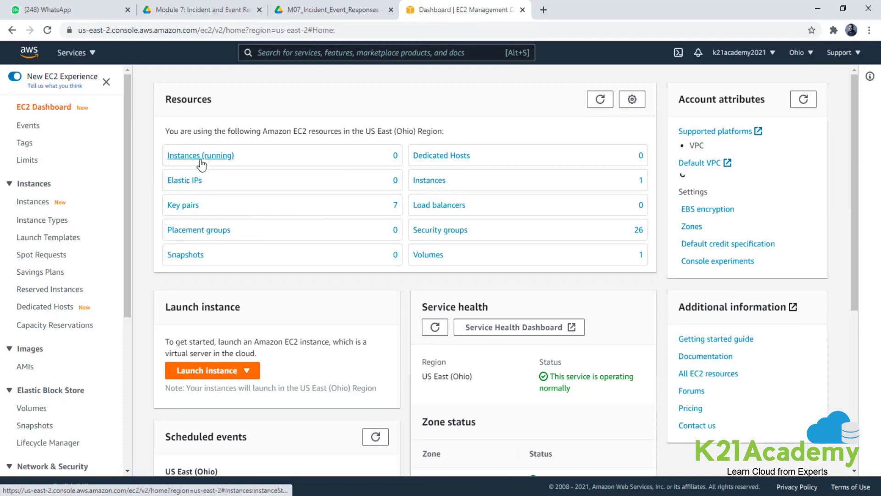
left_click(198, 157)
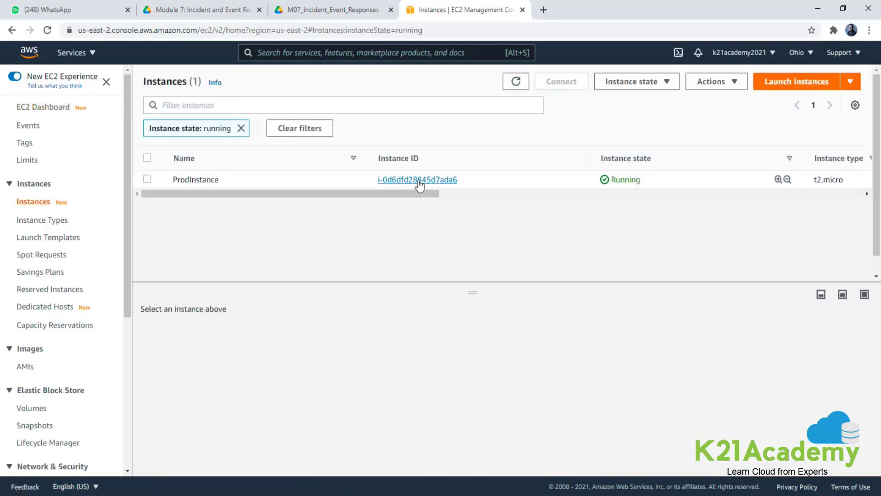
left_click(419, 180)
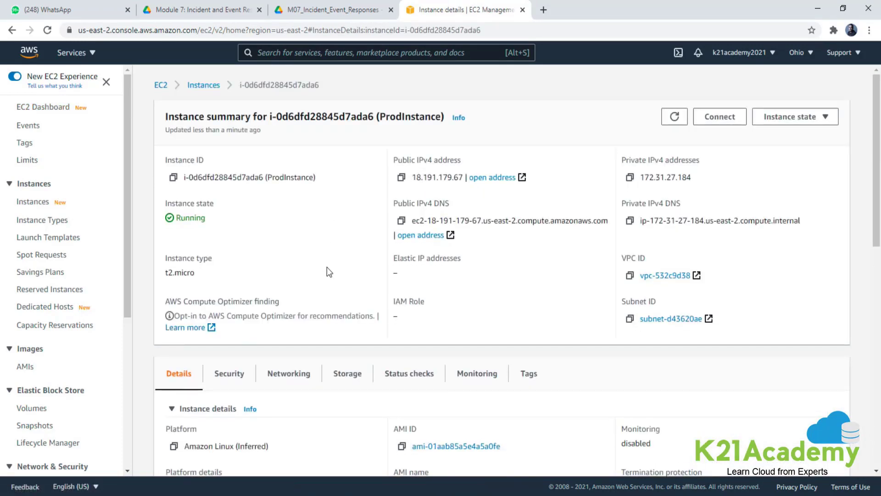
left_click(239, 381)
scroll(256, 374, "down", 6)
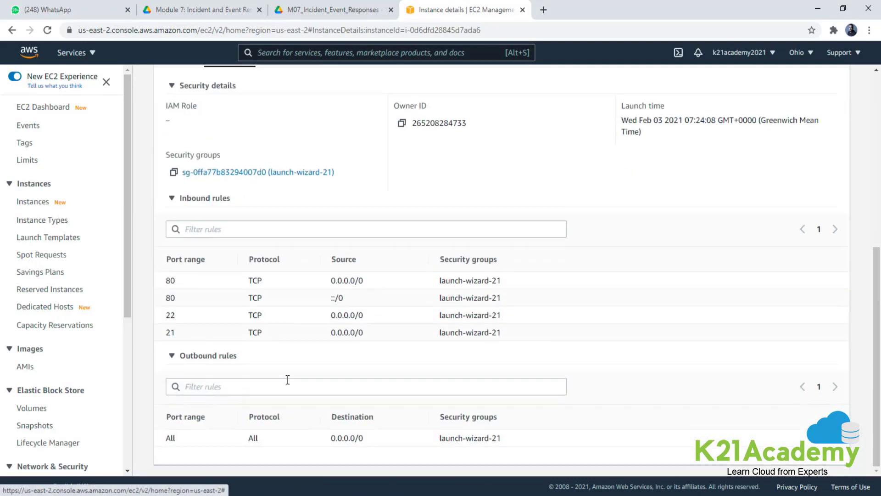
left_click_drag(164, 332, 492, 333)
Switch to the Word guide and read section 5 on modifying the instance and section 6 on defining an assessment target
key("alt+Tab")
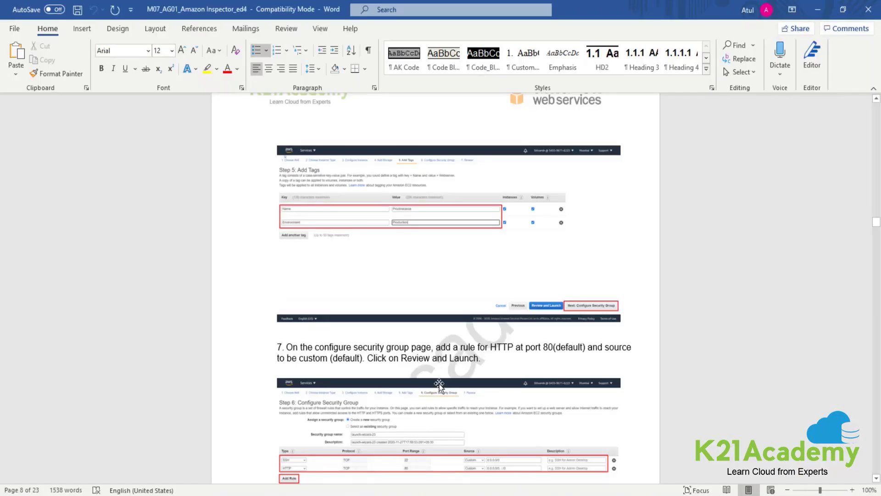
scroll(440, 388, "down", 6)
scroll(440, 388, "down", 5)
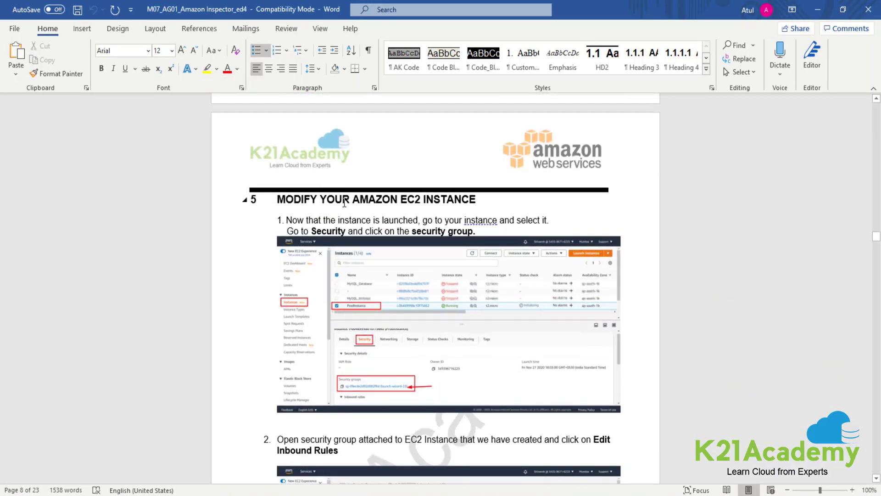
scroll(344, 203, "down", 20)
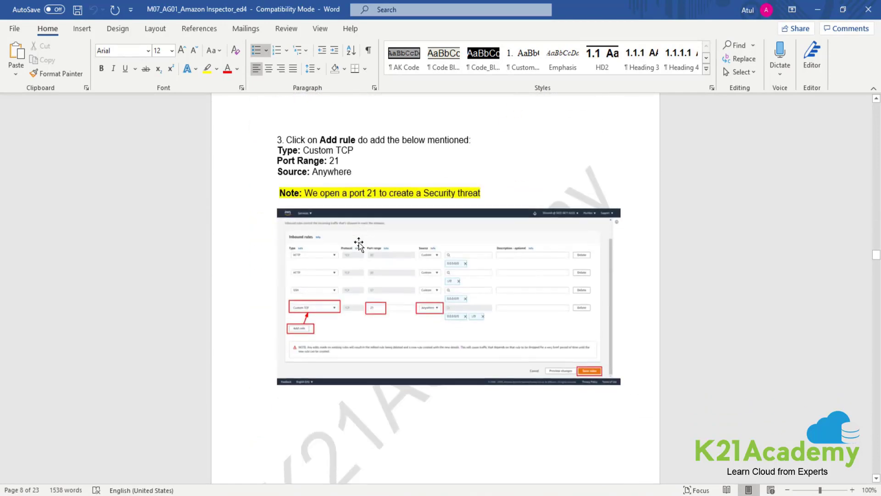
scroll(364, 251, "down", 8)
scroll(381, 232, "up", 2)
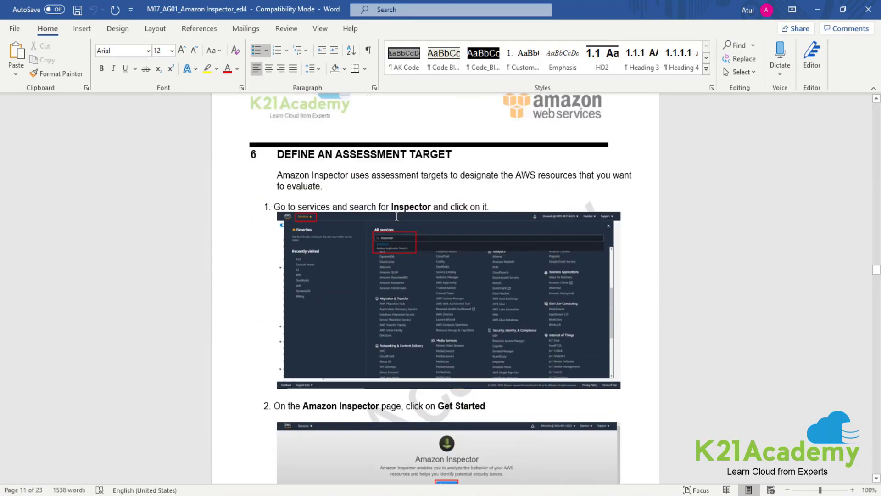
scroll(397, 215, "down", 1)
scroll(397, 215, "down", 4)
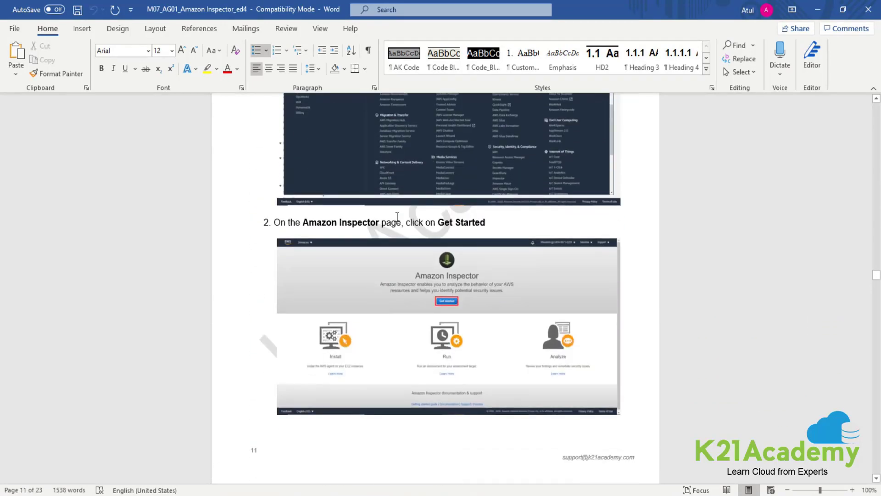
scroll(465, 299, "down", 8)
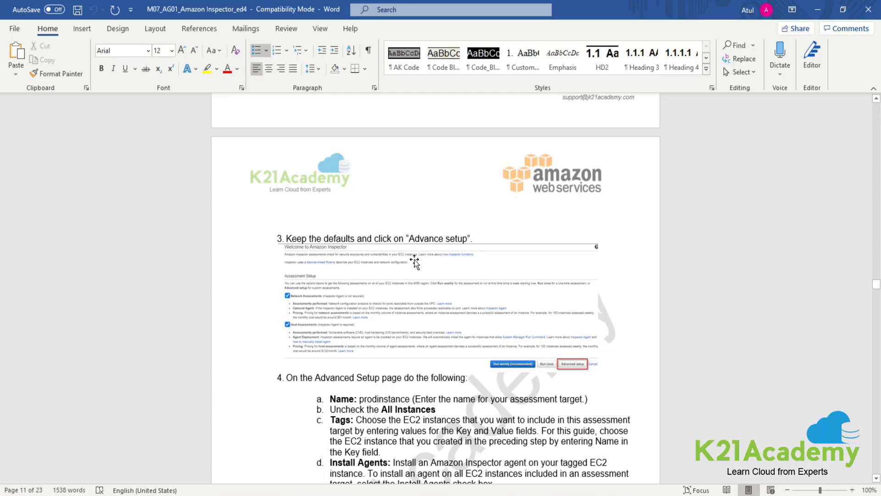
Switch to the AWS console, find and open Inspector, start its assessment setup, and review the agent requirements for network and host assessments
key("alt+Tab")
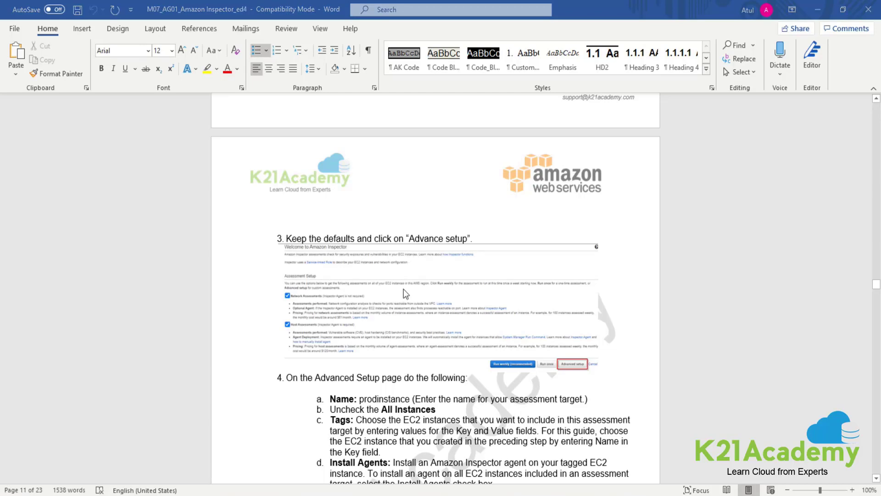
left_click(292, 50)
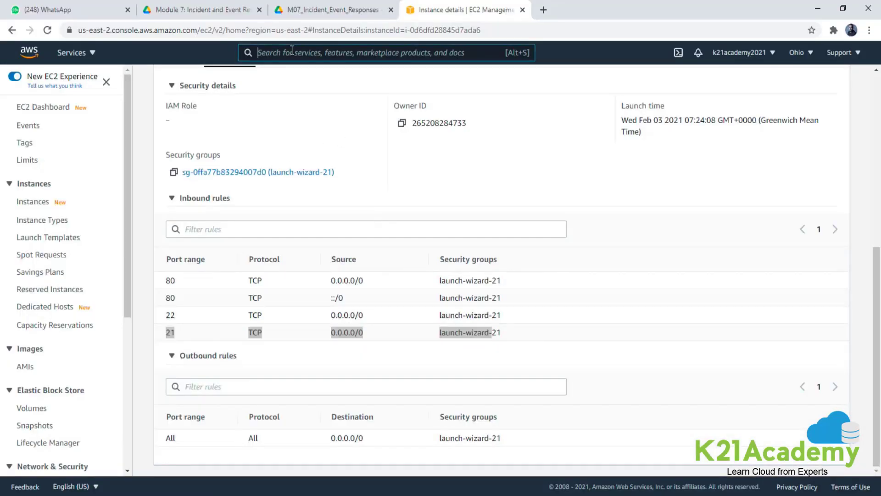
type("Inspector")
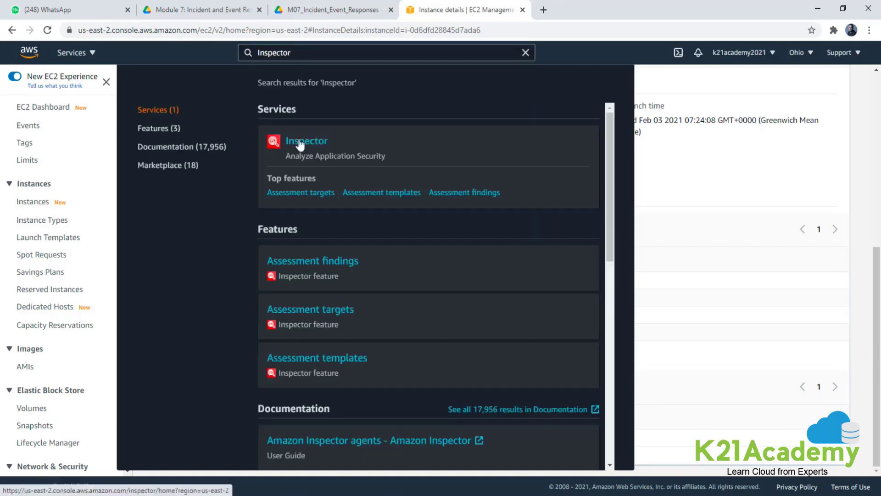
left_click(300, 145)
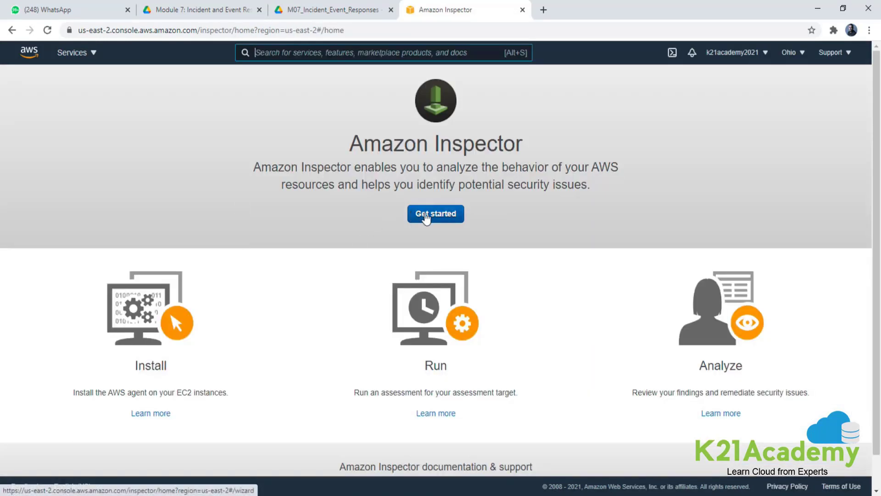
left_click(416, 215)
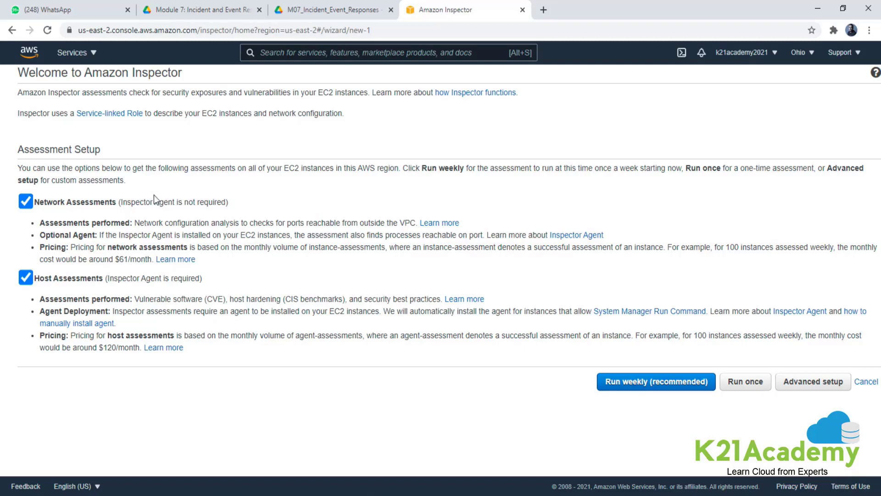
left_click_drag(130, 203, 217, 203)
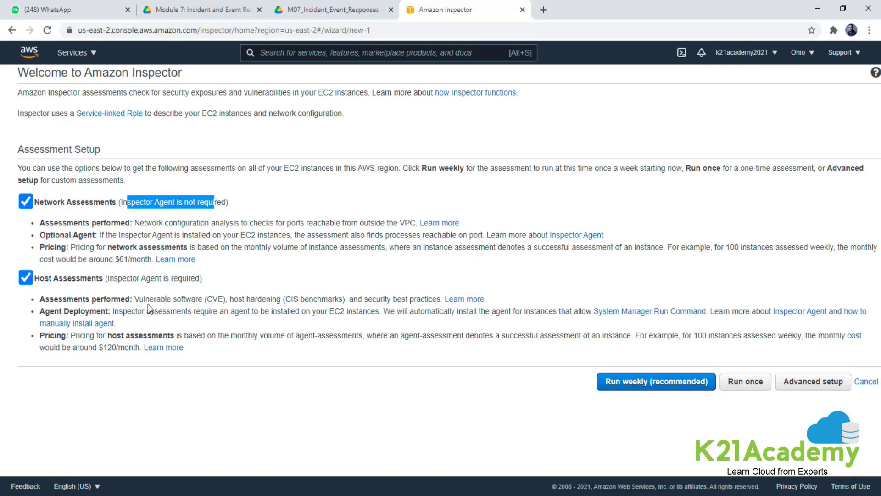
left_click_drag(123, 278, 179, 279)
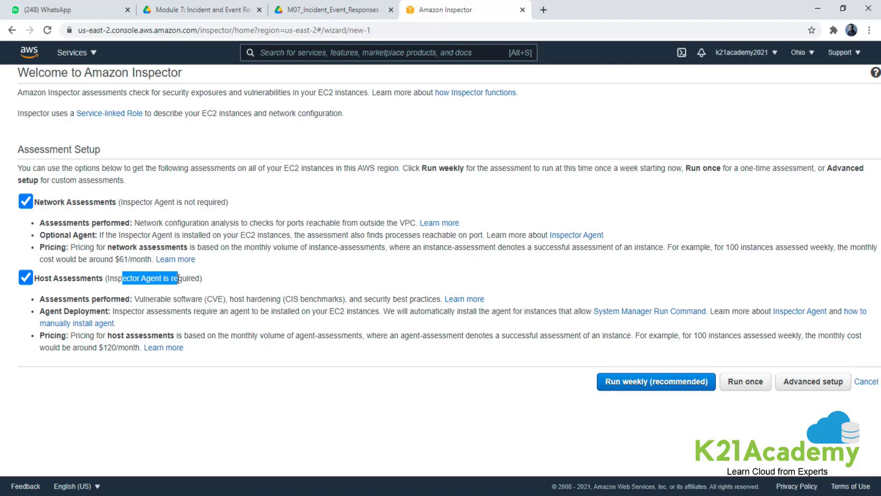
Review the checks and agent requirement for host assessments, keep both assessment types enabled, and continue to the advanced setup
left_click_drag(281, 299, 341, 297)
left_click(312, 301)
left_click_drag(246, 299, 310, 299)
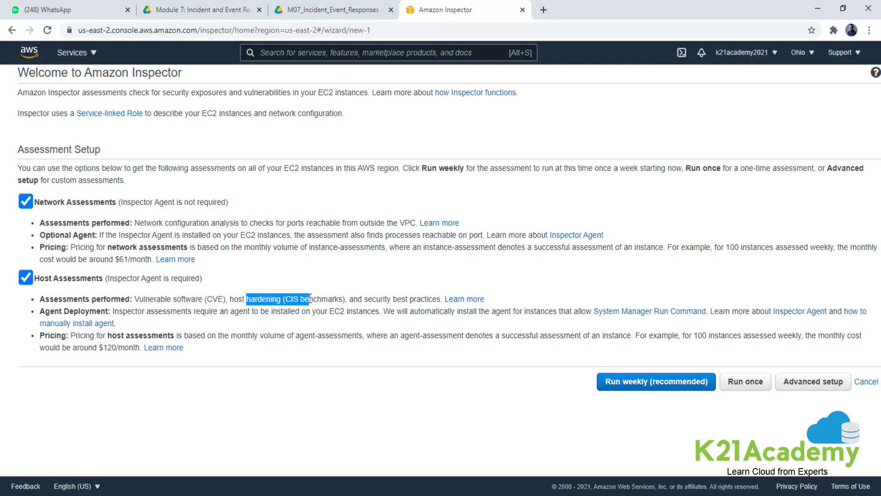
left_click_drag(372, 299, 421, 299)
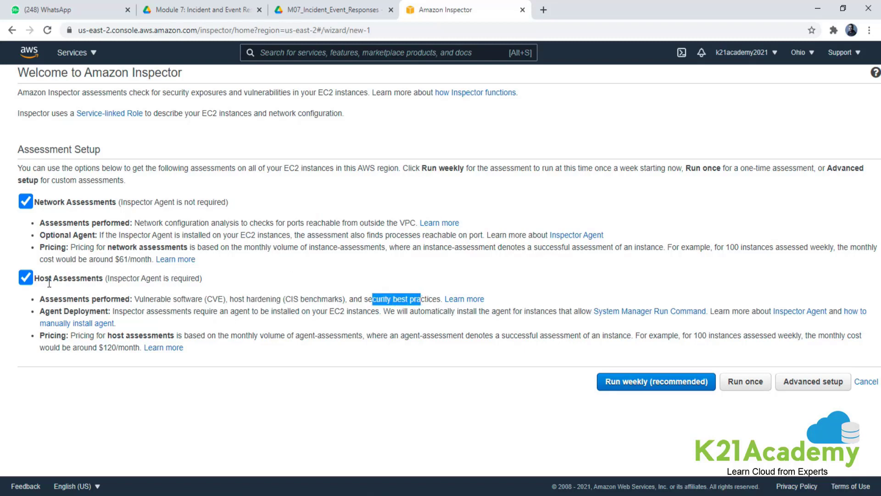
left_click_drag(48, 278, 192, 278)
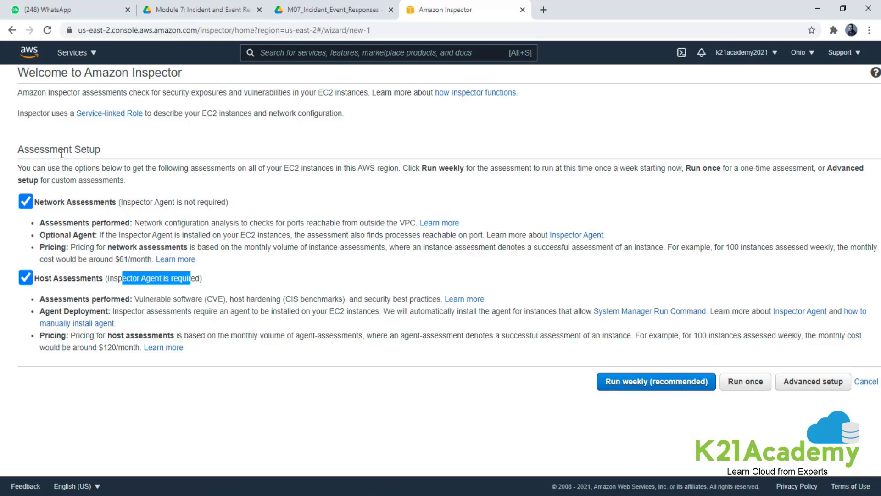
left_click(815, 382)
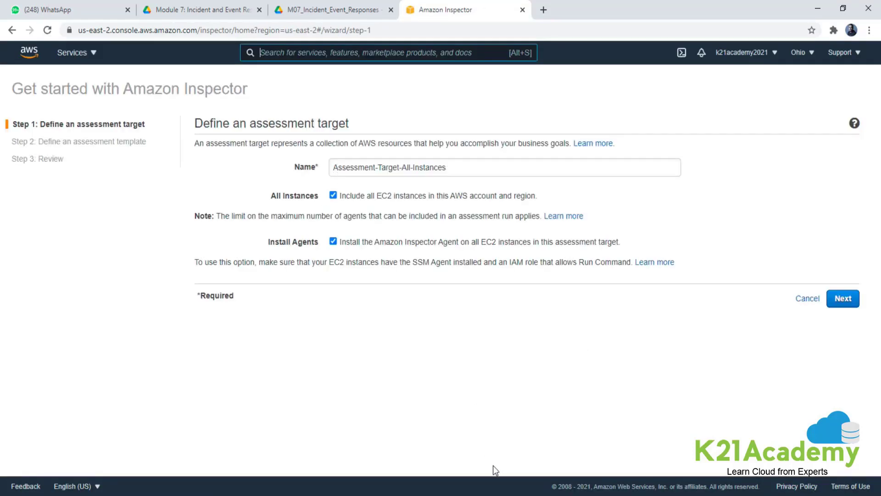
Consult the Word guide's Advanced Setup instructions, return to the AWS console, and name the assessment target ProdInstanceAssessment
key("alt+Tab")
scroll(399, 300, "down", 3)
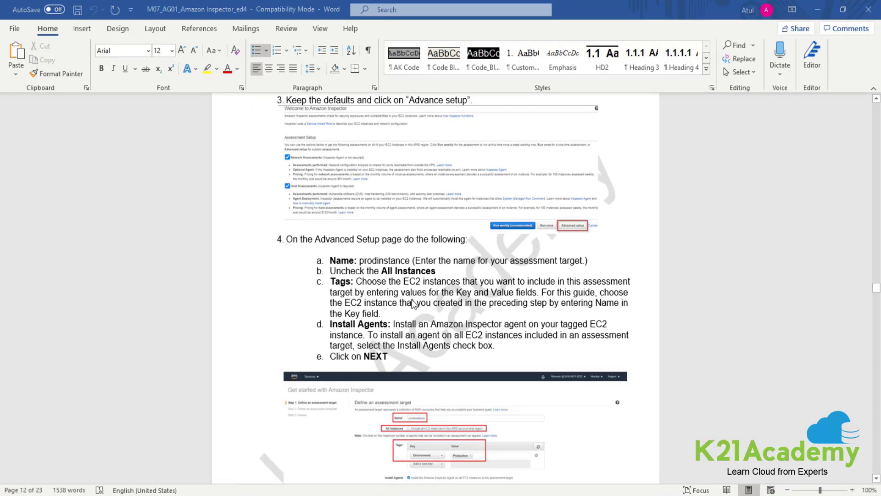
key("alt+Tab")
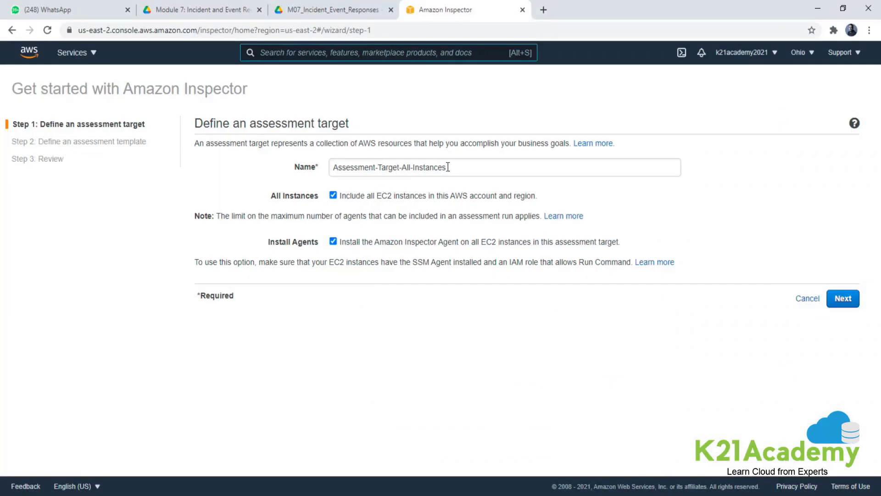
left_click_drag(448, 168, 327, 168)
type("Prod")
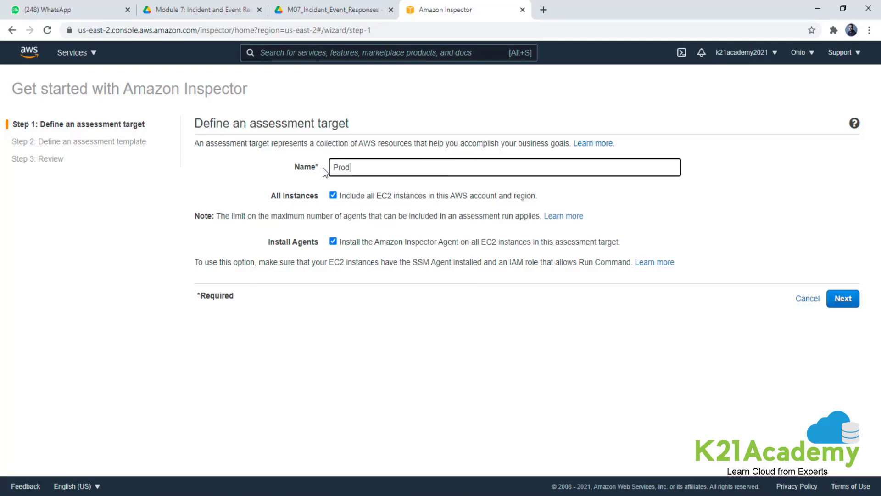
type("INst")
key("BackSpace")
key("BackSpace")
key("BackSpace")
key("BackSpace")
key("BackSpace")
key("BackSpace")
key("BackSpace")
key("BackSpace")
type("nstanceAssessment")
Exclude the all-instances option from the target and limit it to instances tagged Environment with the value Production
left_click(333, 195)
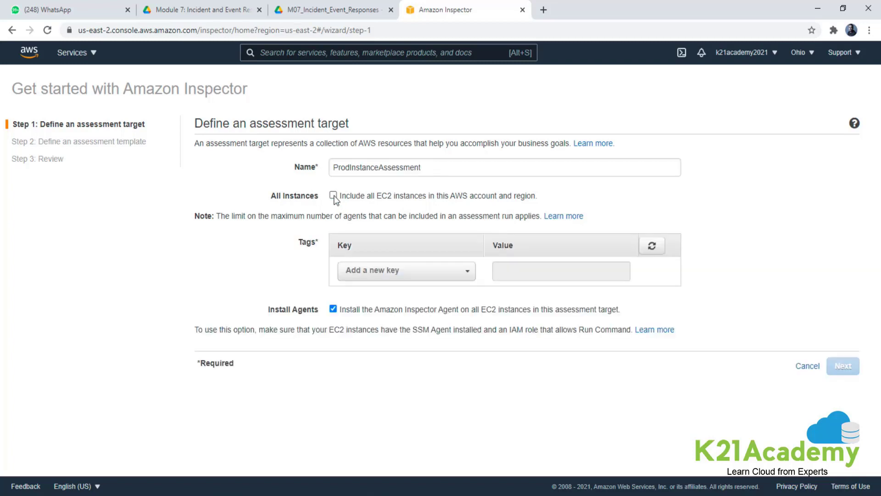
left_click(466, 277)
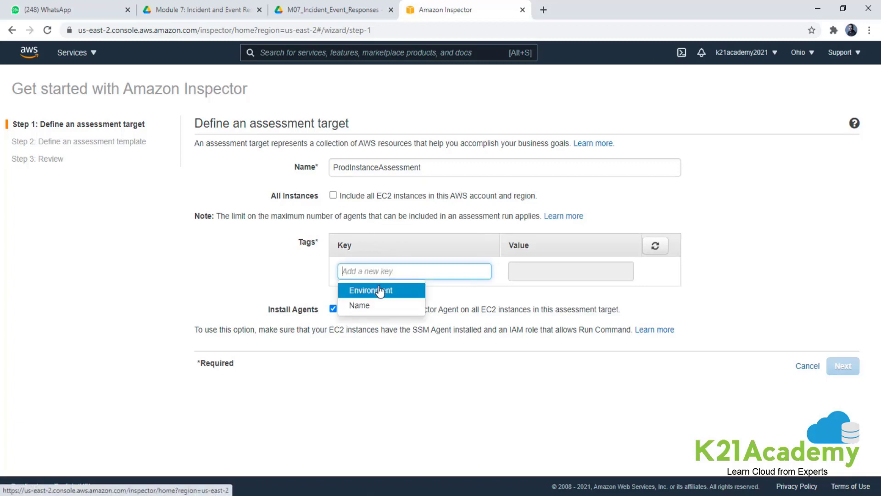
left_click(380, 290)
left_click(480, 271)
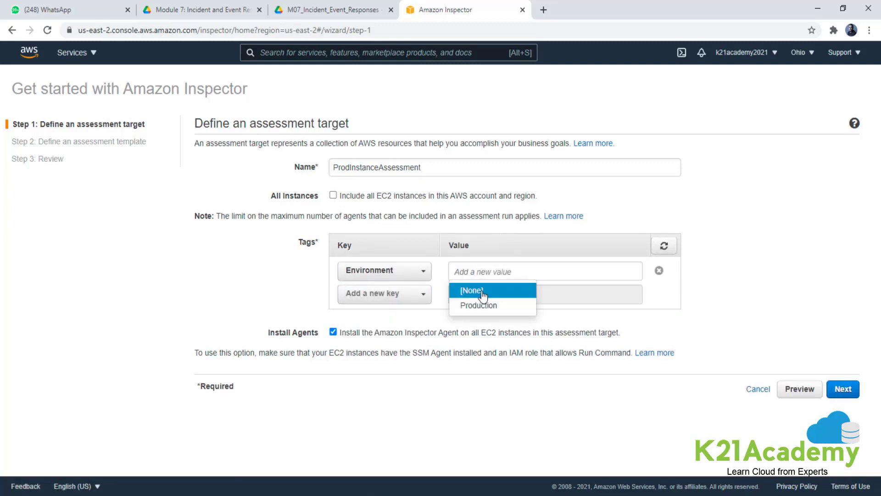
left_click(477, 303)
Check the target settings against the Word guide, return to the AWS console, and proceed to the assessment template definition
key("alt+Tab")
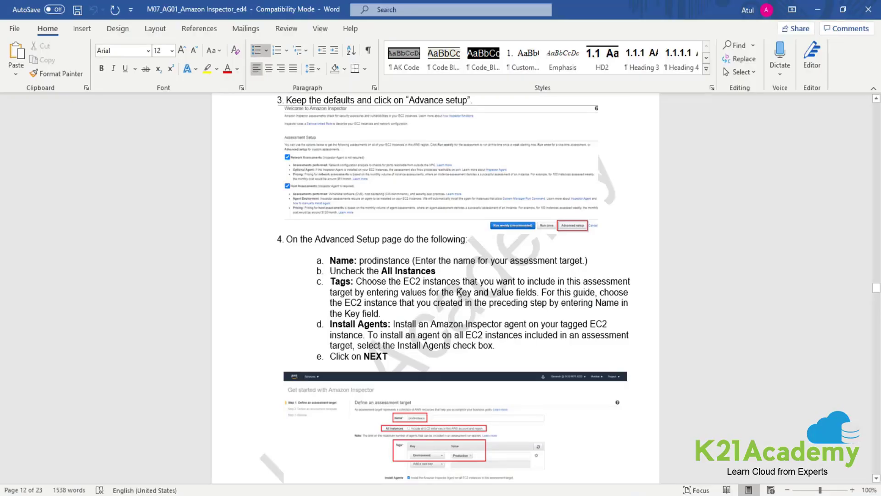
scroll(458, 290, "down", 1)
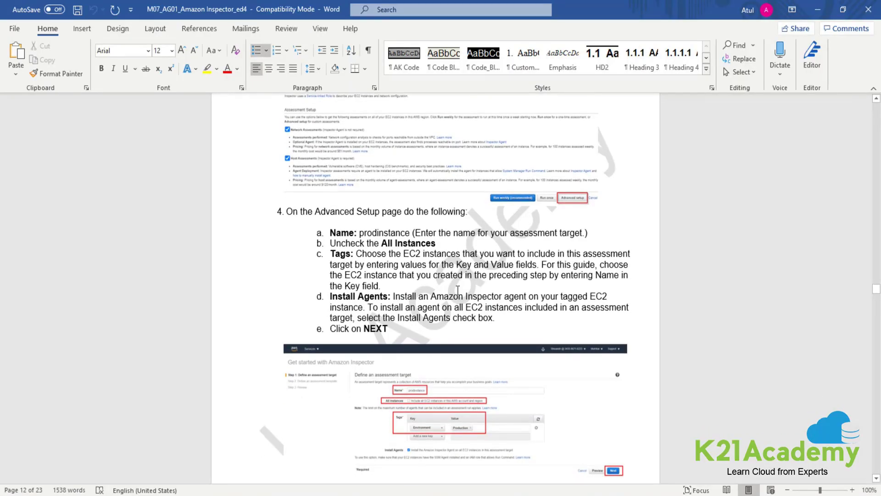
scroll(458, 291, "down", 2)
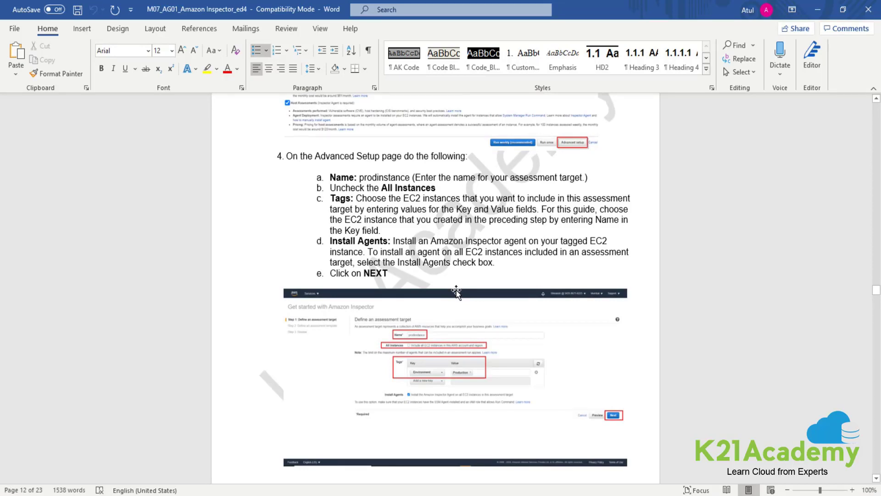
key("alt+Tab")
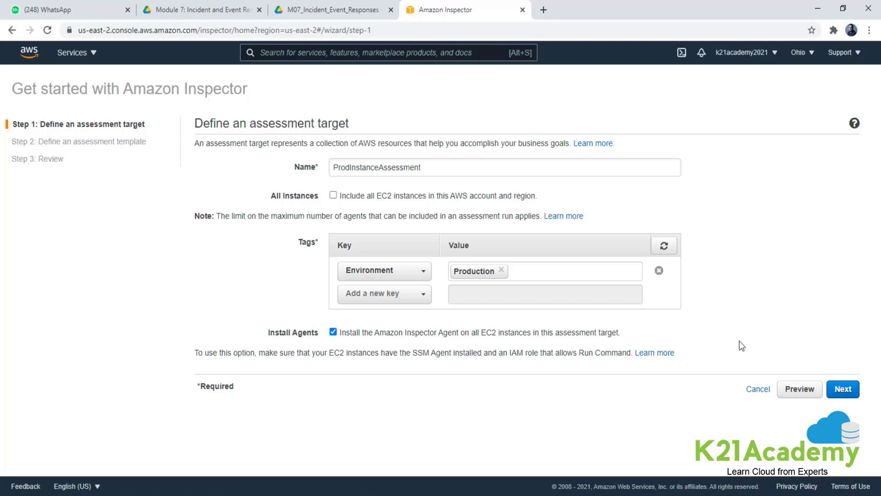
left_click(843, 389)
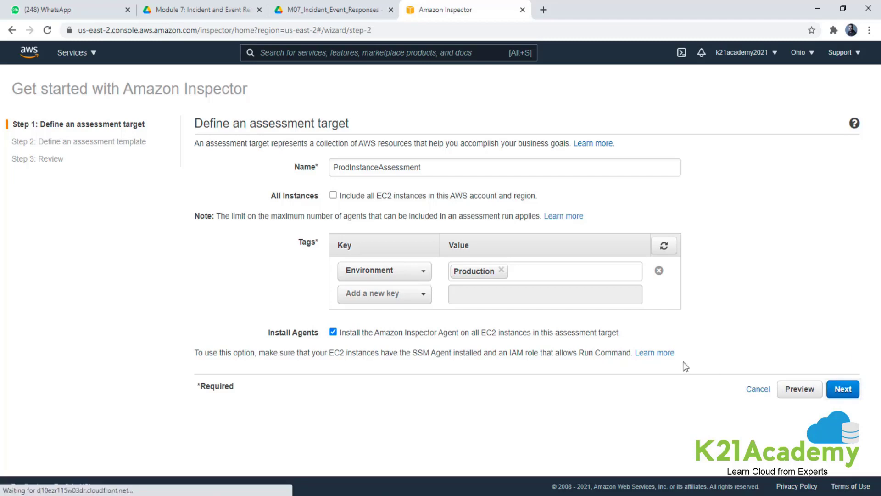
Read the assessment template instructions in the Word guide, then return to the AWS console and examine the preselected rules packages
key("alt+Tab")
scroll(592, 319, "down", 20)
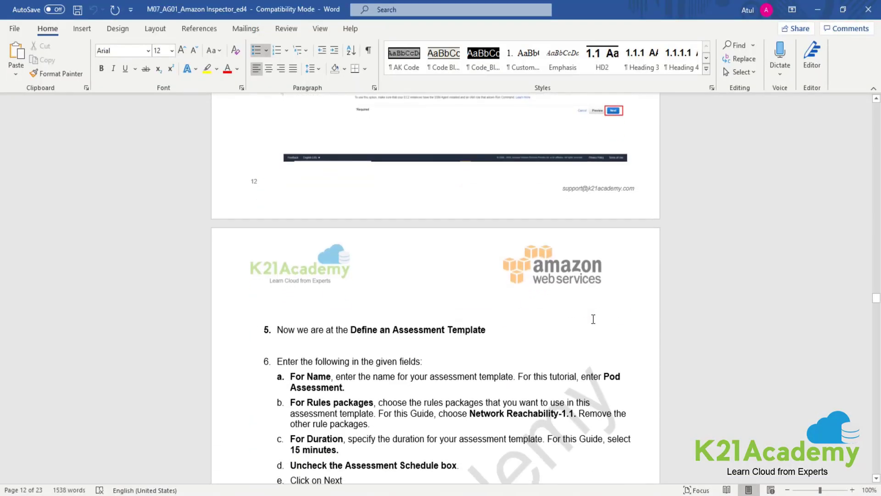
key("alt+Tab")
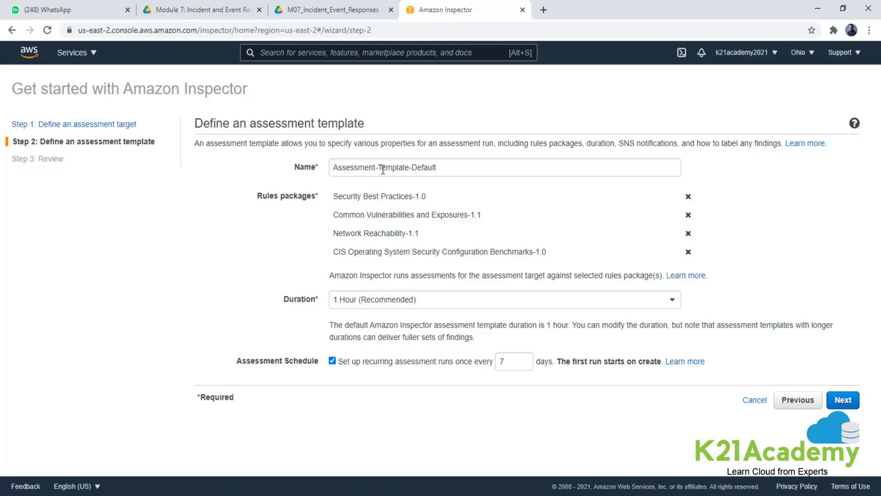
left_click_drag(348, 197, 421, 197)
left_click(370, 221)
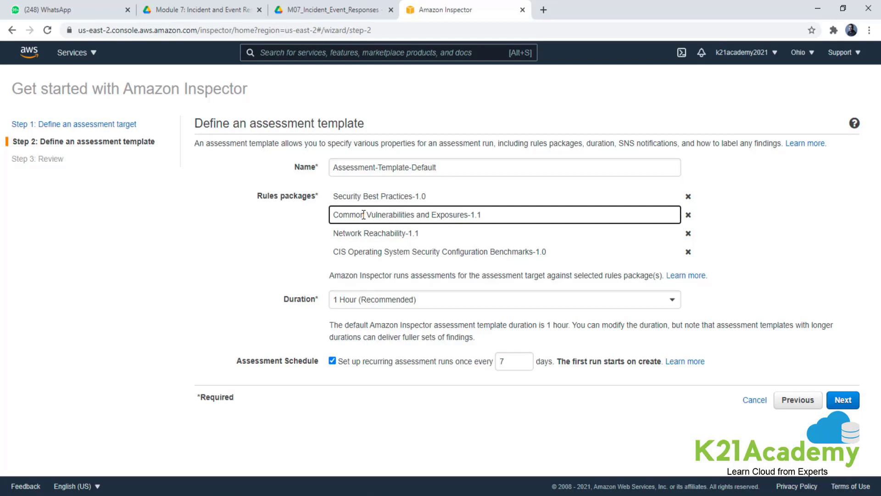
left_click(362, 234)
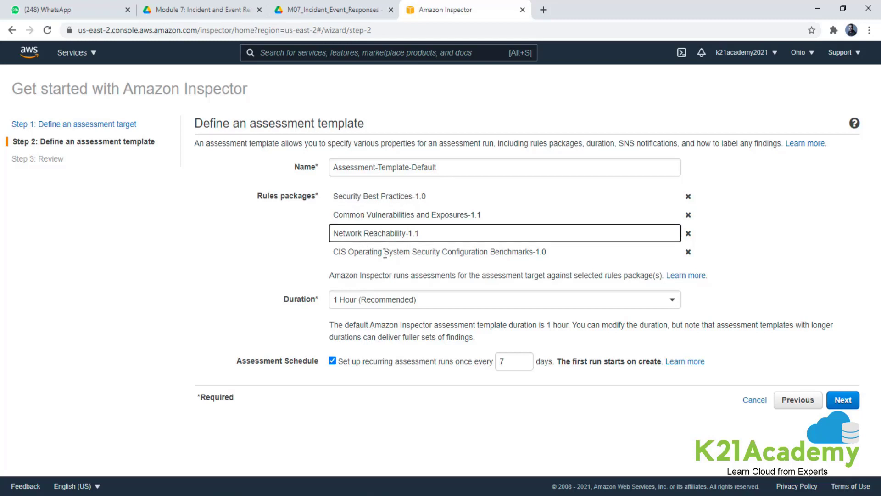
left_click_drag(370, 252, 504, 251)
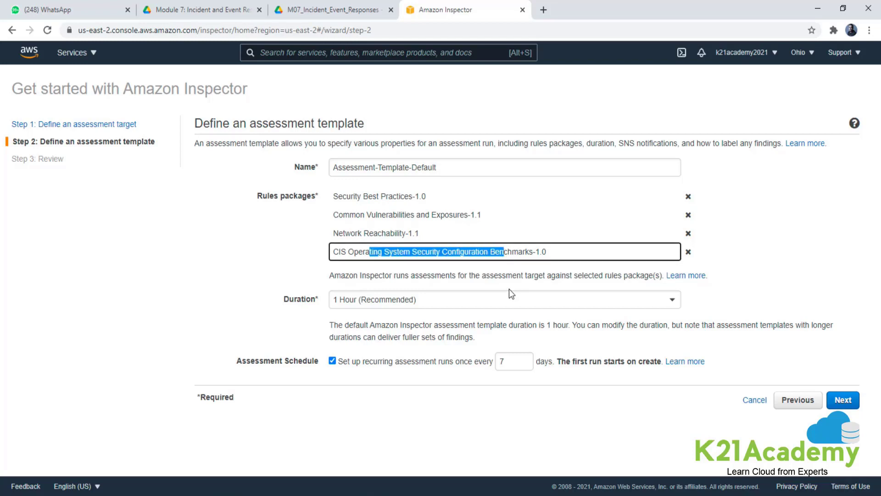
left_click(806, 258)
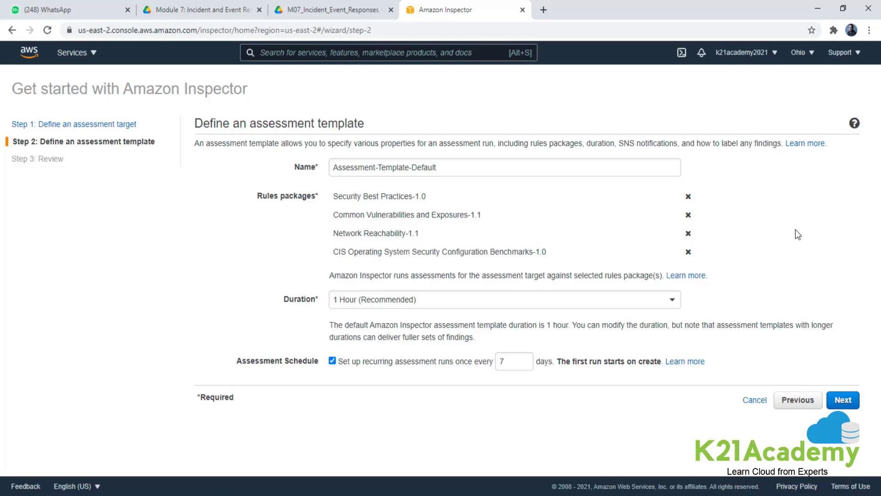
Remove the Security Best Practices, Common Vulnerabilities and Exposures, and CIS benchmark rules packages, keeping only Network Reachability-1.1
left_click(688, 197)
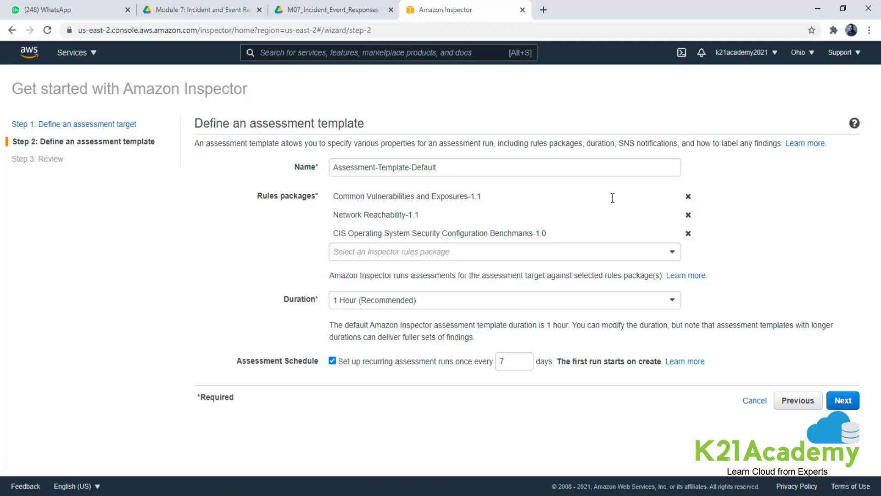
left_click(688, 196)
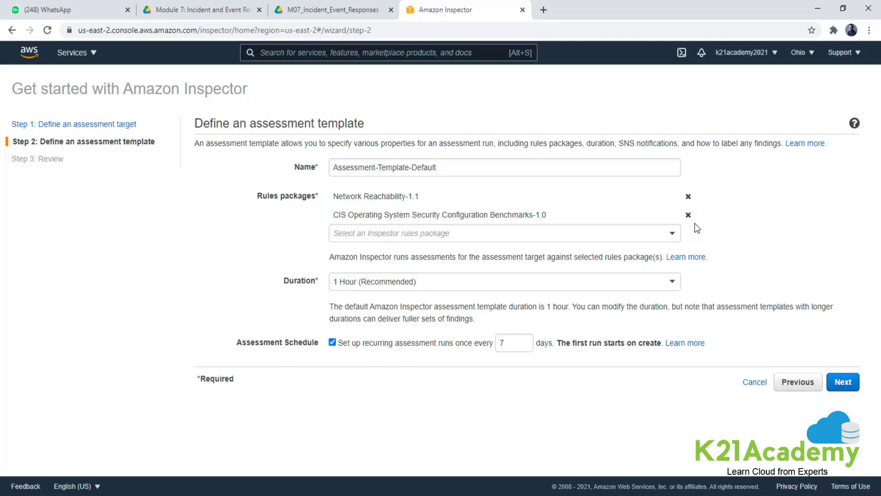
left_click(688, 215)
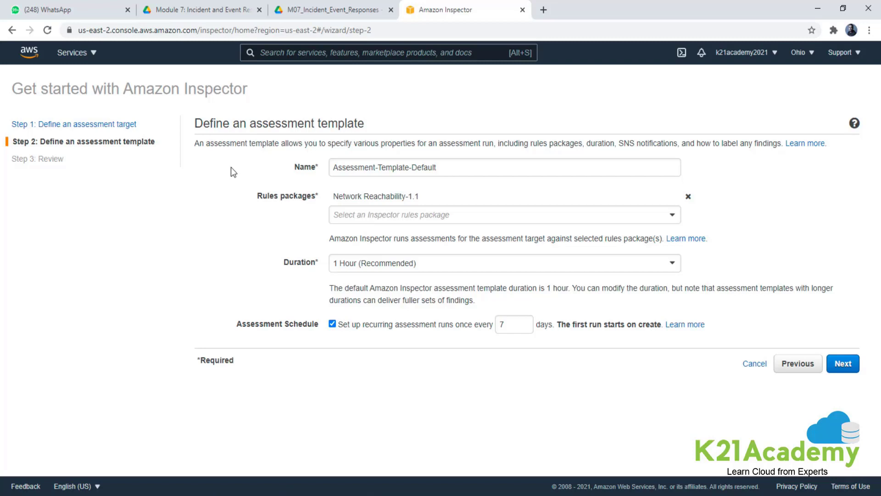
left_click_drag(343, 196, 429, 196)
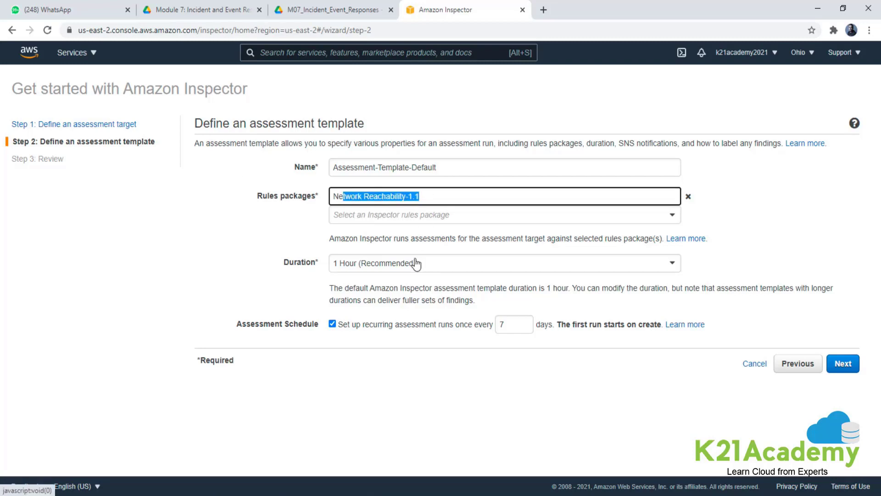
Following the Word guide, set the template duration to 15 Minutes, disable the recurring assessment schedule in the AWS console, and proceed to the review
key("alt+Tab")
scroll(499, 398, "down", 1)
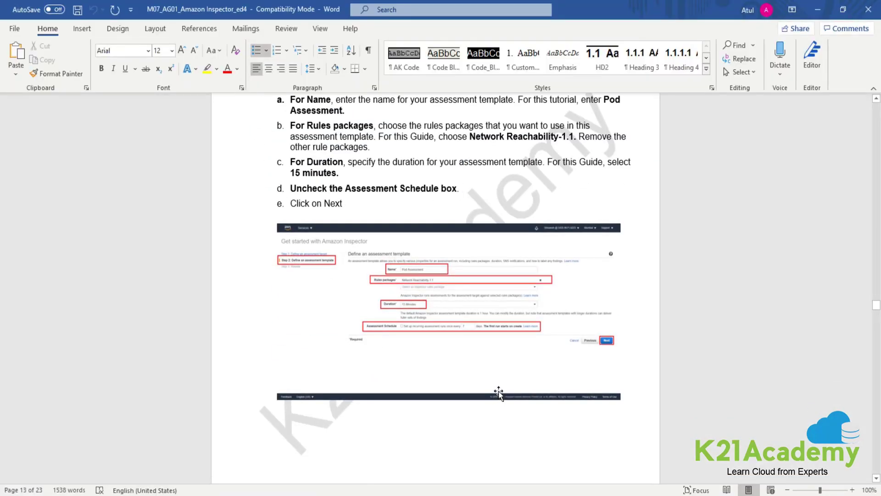
key("alt+Tab")
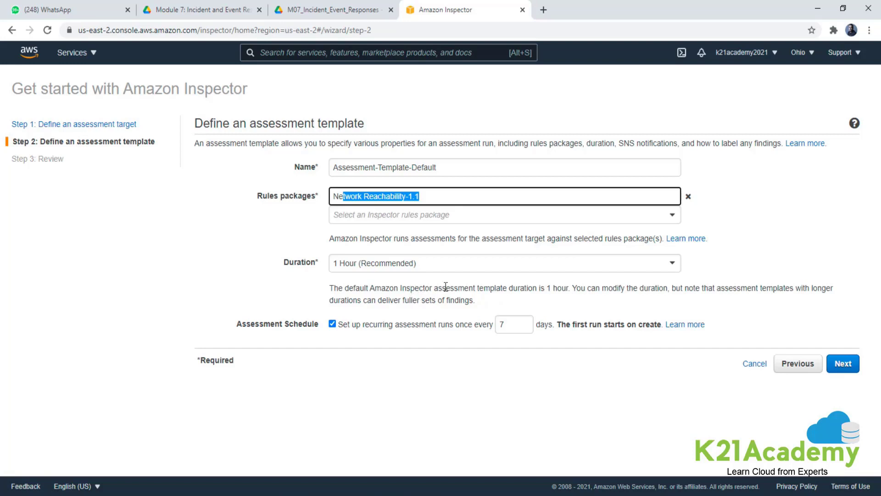
left_click(457, 272)
left_click(385, 307)
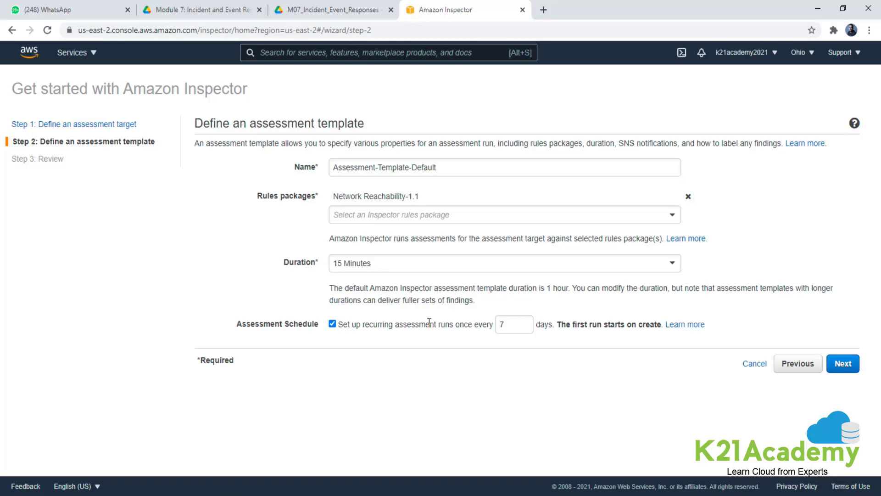
left_click(333, 325)
left_click(844, 364)
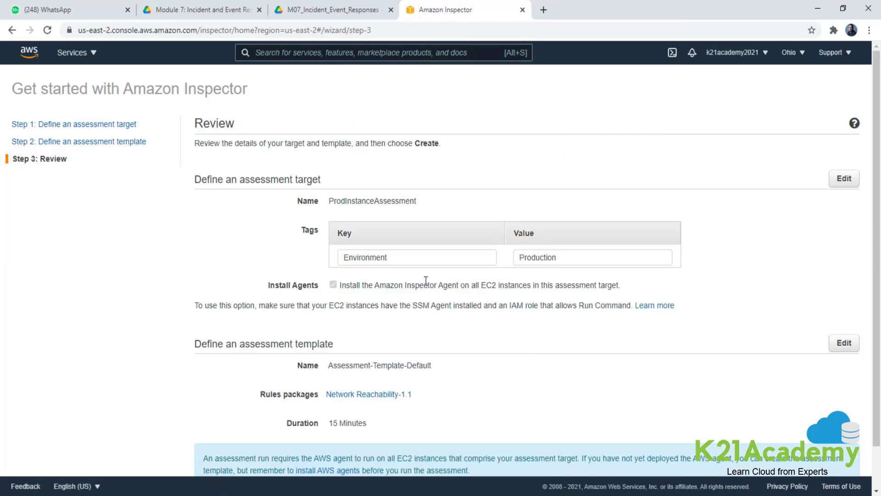
Review the assessment target and template details, then create the assessment
scroll(426, 275, "down", 1)
scroll(425, 280, "up", 1)
scroll(551, 285, "down", 1)
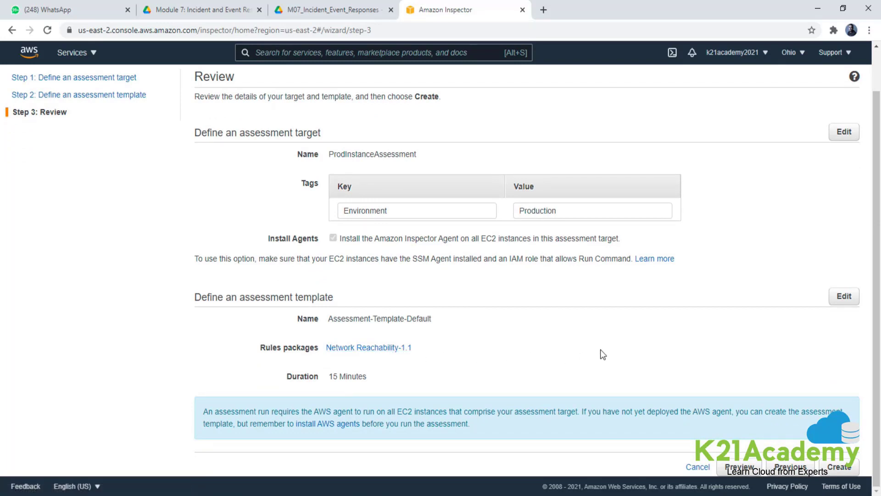
left_click(840, 467)
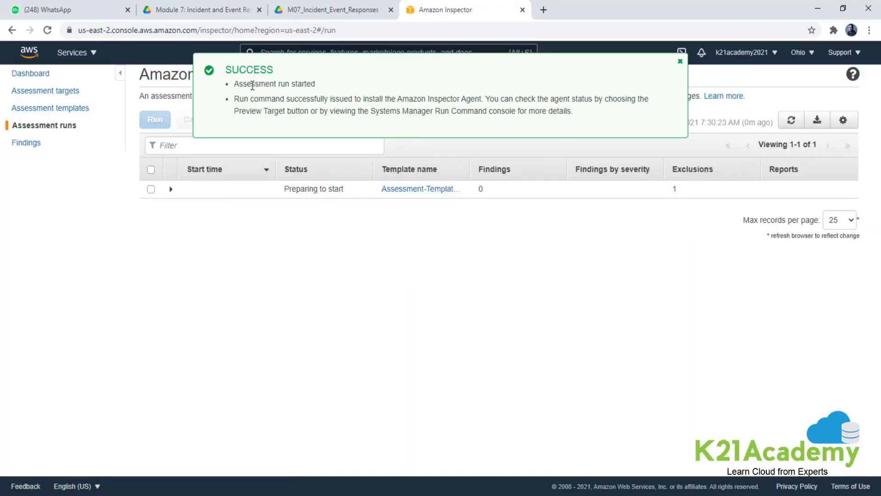
Read the notice about the assessment run and agent installation, and dismiss it
left_click_drag(247, 85, 320, 88)
left_click_drag(259, 100, 328, 101)
left_click(681, 61)
left_click(681, 61)
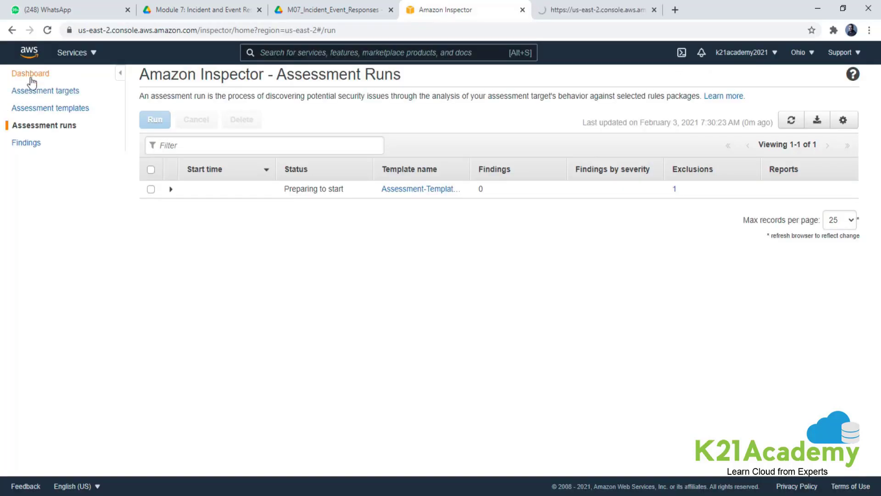
Inspect the ProdInstanceAssessment target's details in the assessment targets list, then view the list of assessment templates
left_click(34, 93)
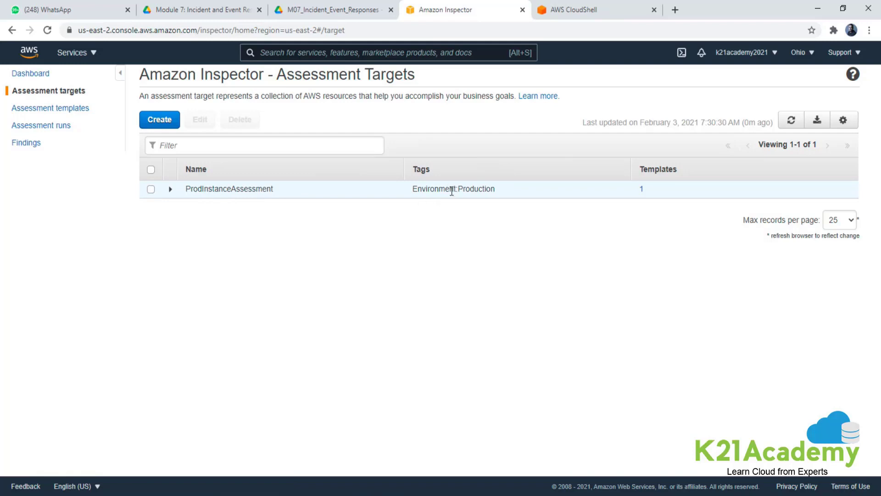
left_click(172, 191)
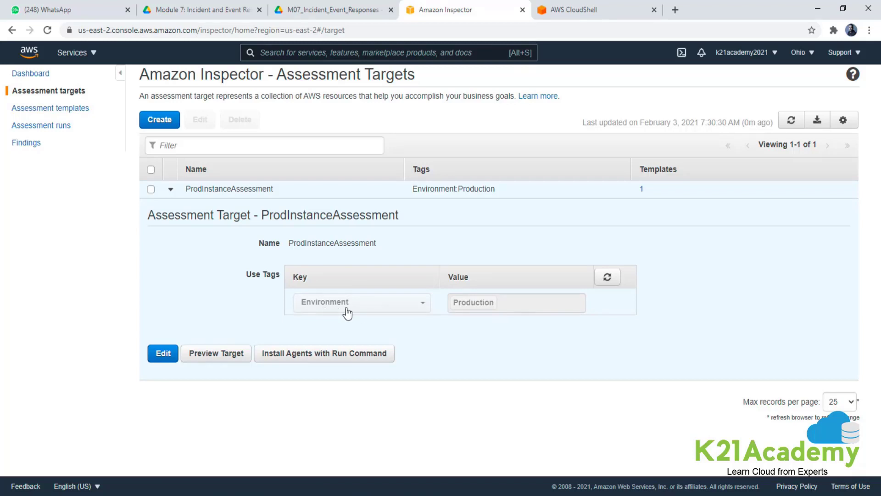
left_click(64, 107)
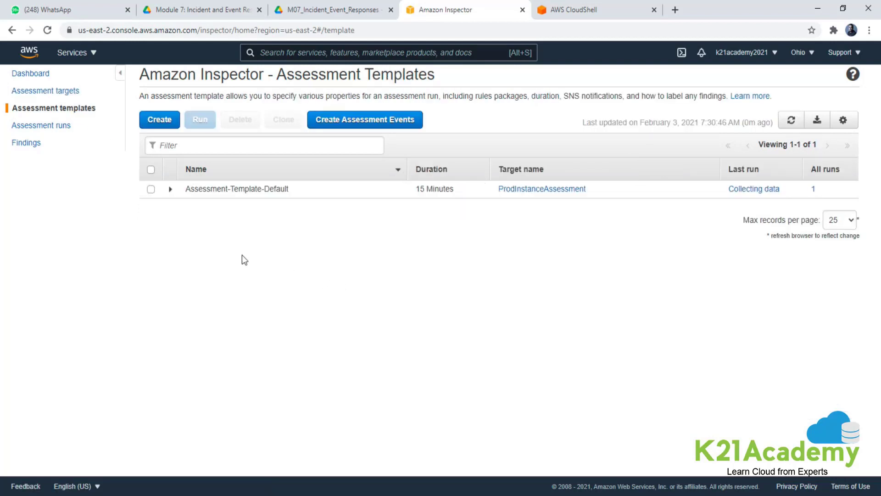
Inspect the details of Assessment-Template-Default and of its assessment run
left_click(170, 189)
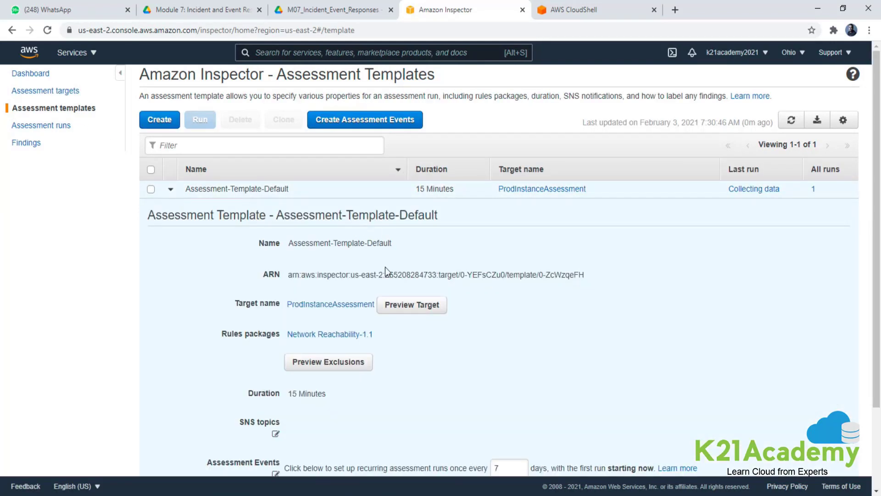
left_click(36, 125)
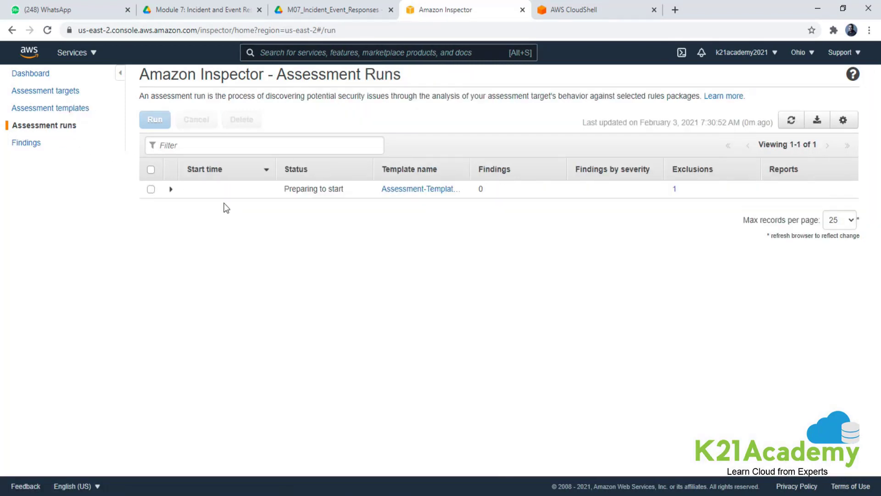
left_click(171, 190)
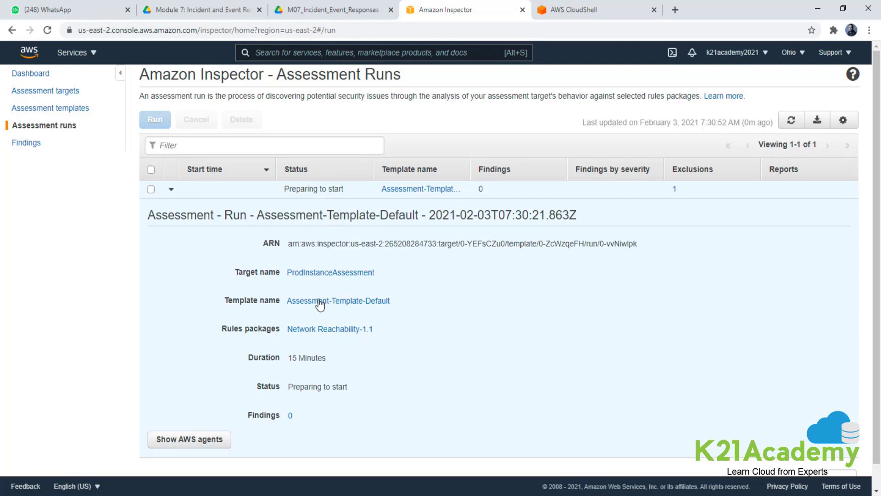
View the assessment findings and read the High severity finding's description of the reachable port
left_click(35, 145)
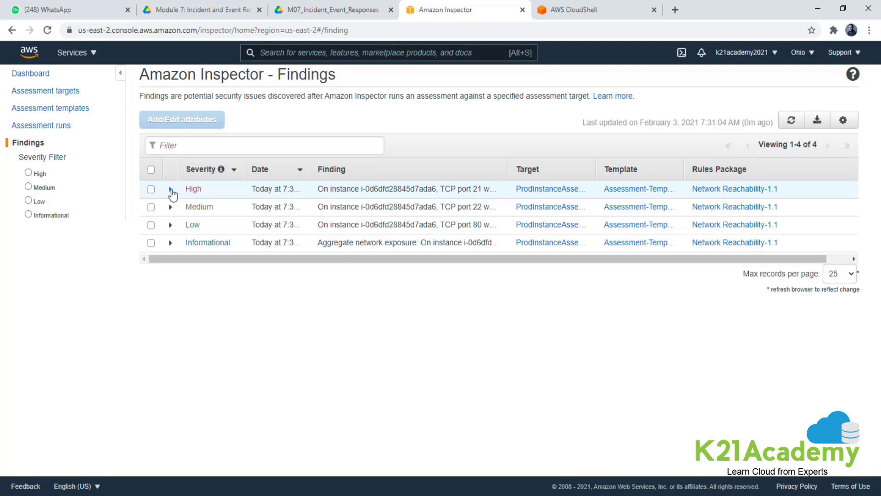
left_click(170, 189)
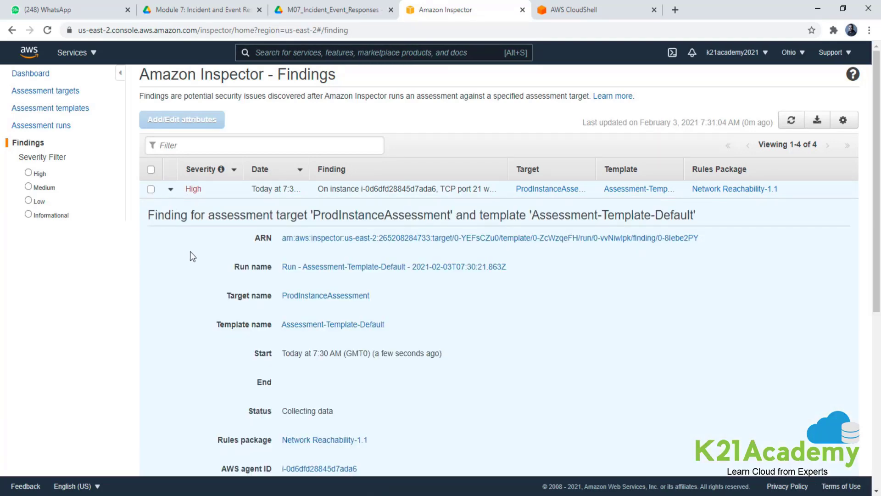
scroll(237, 319, "down", 1)
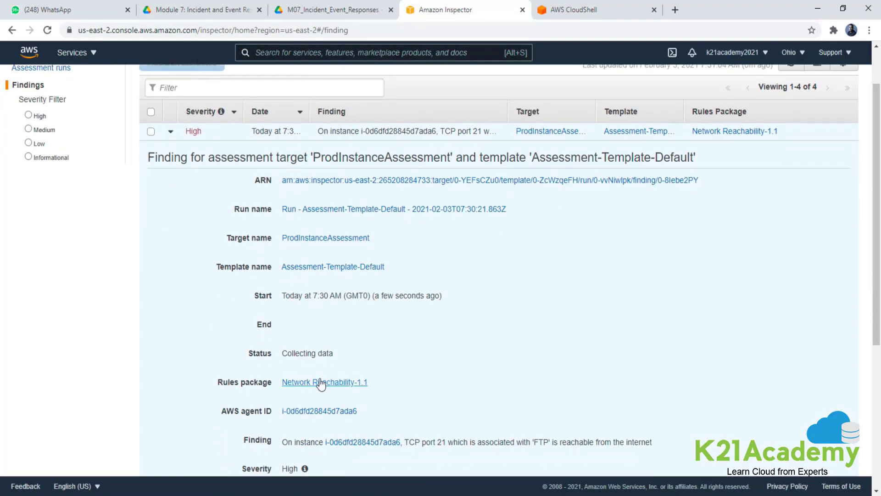
scroll(335, 375, "down", 3)
left_click_drag(309, 324, 353, 325)
left_click(346, 325)
left_click_drag(283, 327, 804, 326)
left_click_drag(305, 336, 516, 349)
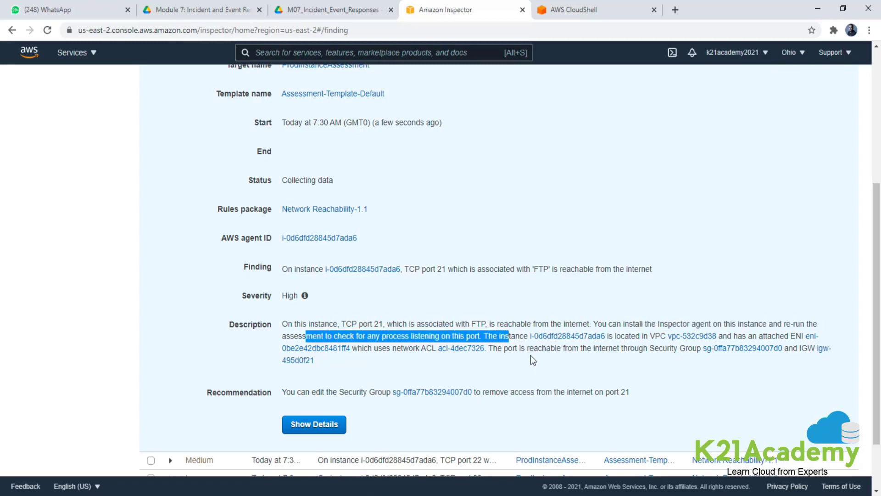
Read the High severity finding's network location details and recommendation, and collapse the finding
left_click_drag(625, 335, 648, 336)
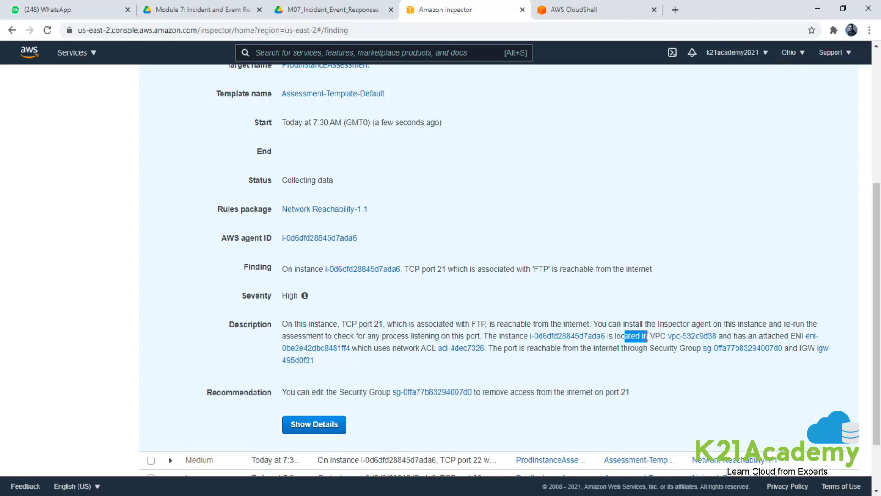
left_click_drag(512, 349, 601, 348)
left_click_drag(535, 393, 604, 394)
left_click(568, 392)
scroll(487, 384, "up", 5)
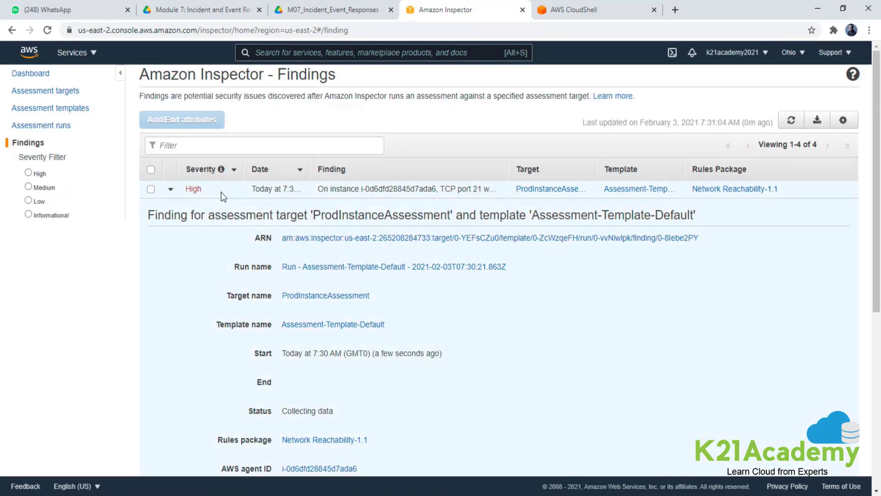
left_click(171, 189)
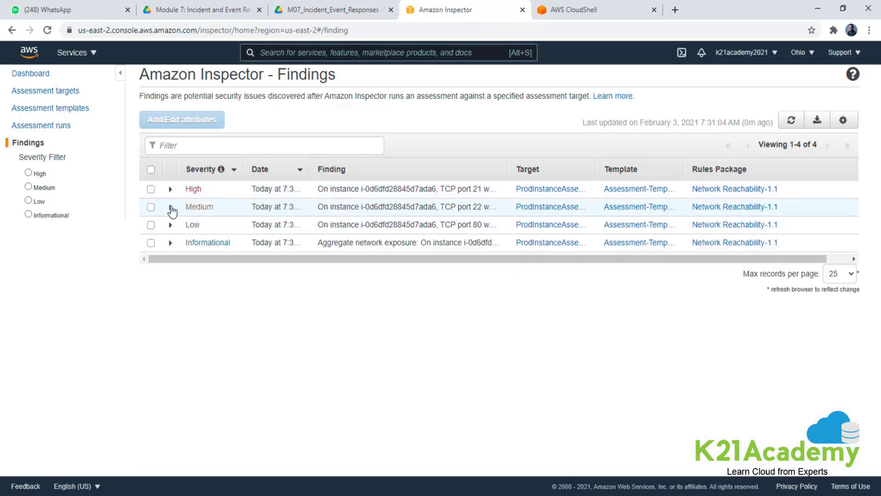
Expand the Medium severity finding, read its description, and collapse it
left_click(170, 207)
scroll(188, 252, "down", 6)
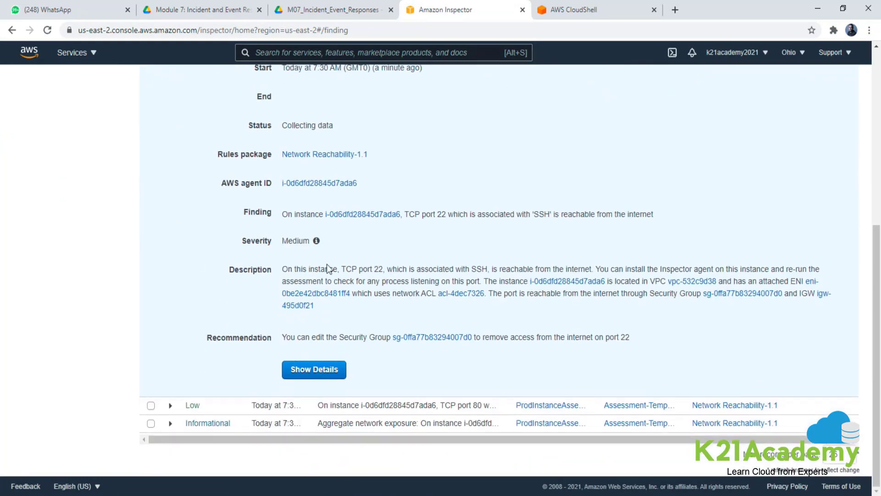
left_click_drag(310, 270, 413, 270)
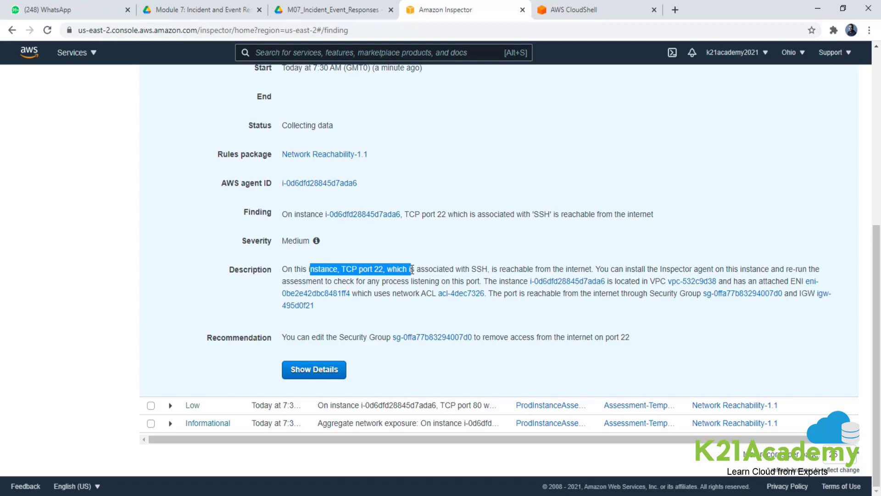
scroll(310, 259, "up", 7)
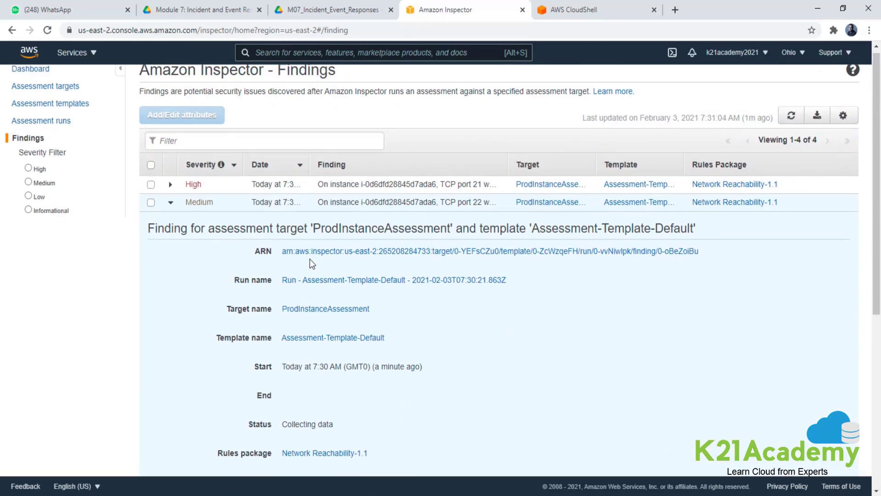
left_click(171, 207)
Expand the Low severity finding, read its description, and collapse it
left_click(170, 224)
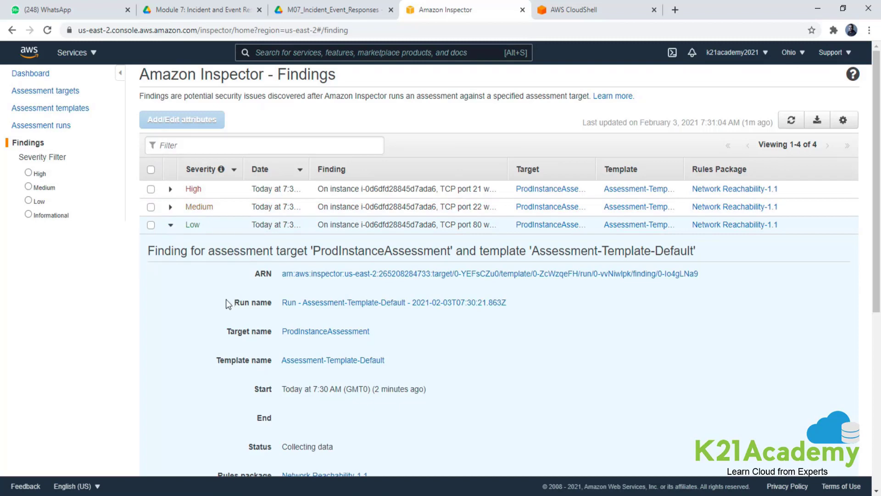
scroll(226, 303, "down", 6)
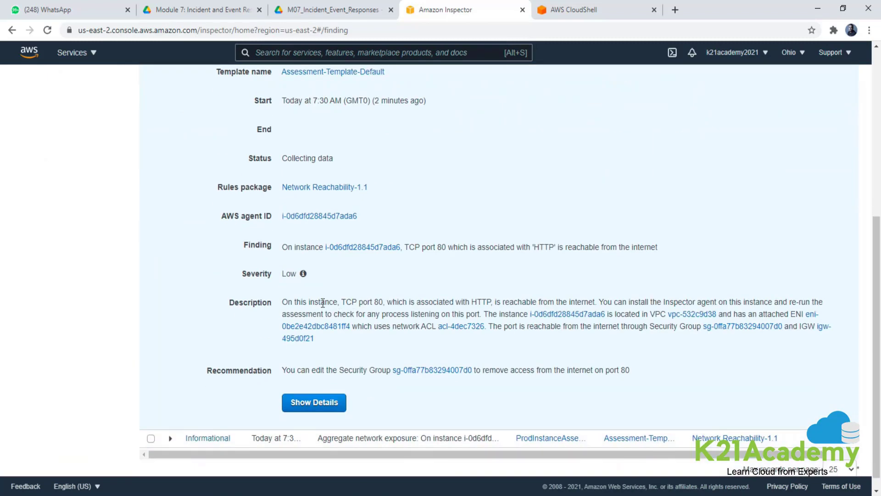
left_click_drag(322, 302, 463, 302)
left_click(347, 313)
left_click_drag(323, 298, 462, 297)
scroll(370, 307, "up", 6)
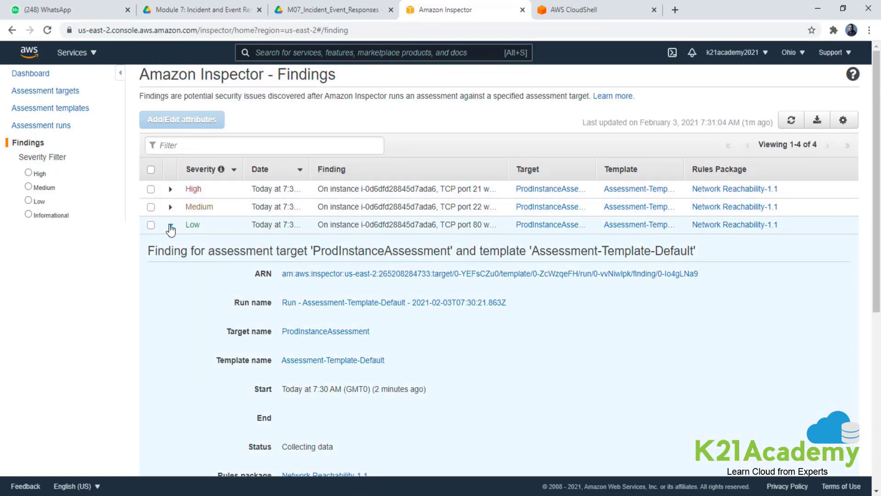
left_click(170, 226)
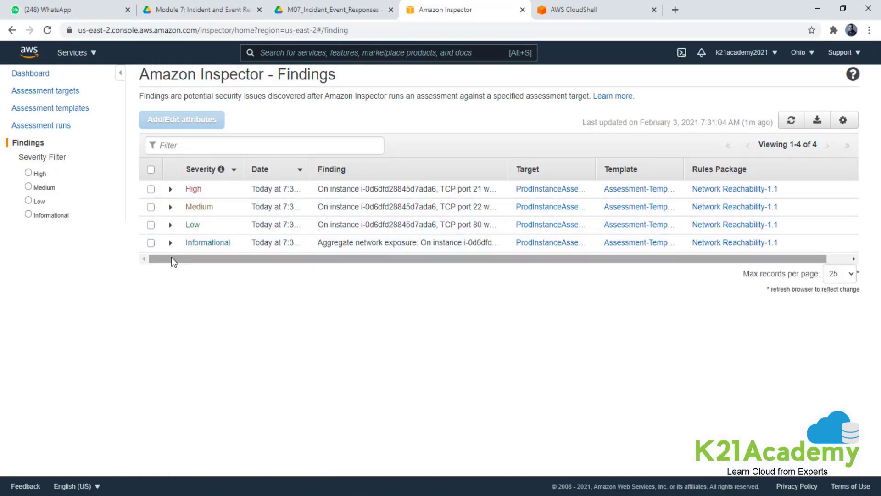
Expand the Informational finding, read which ports its description lists as reachable, and collapse it
left_click(170, 244)
scroll(238, 317, "down", 6)
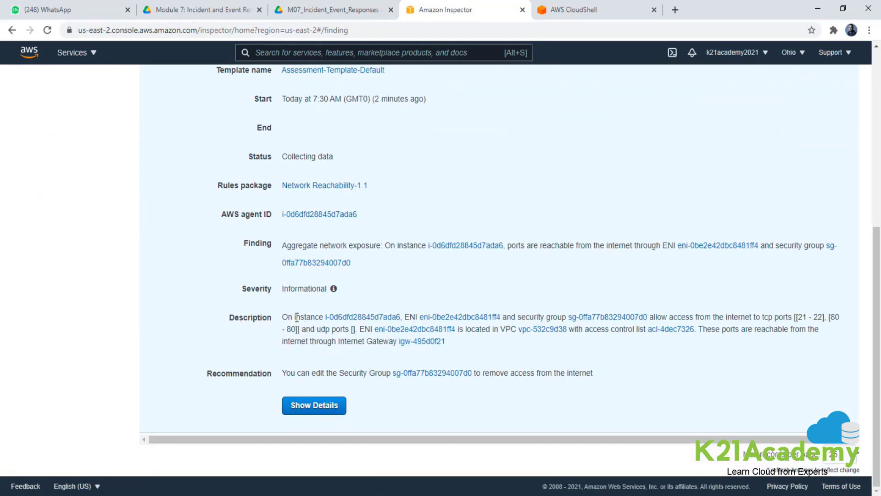
left_click_drag(693, 317, 786, 316)
left_click(793, 316)
scroll(676, 305, "up", 6)
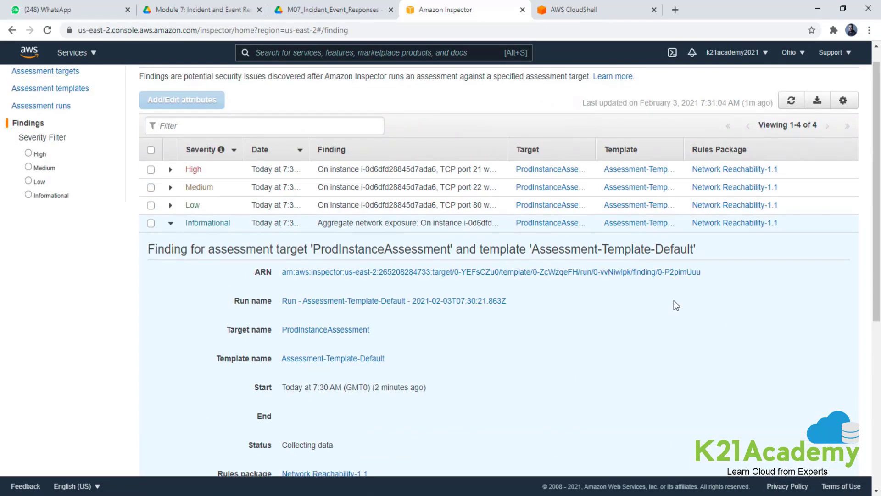
left_click(170, 225)
Switch to the Word guide and look through the section on locating and analyzing generated findings
key("alt+Tab")
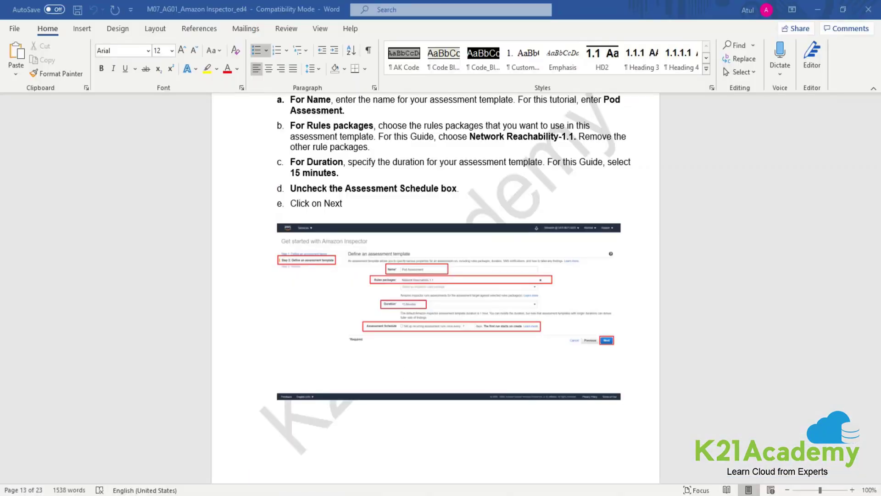
scroll(487, 392, "down", 10)
scroll(487, 391, "down", 3)
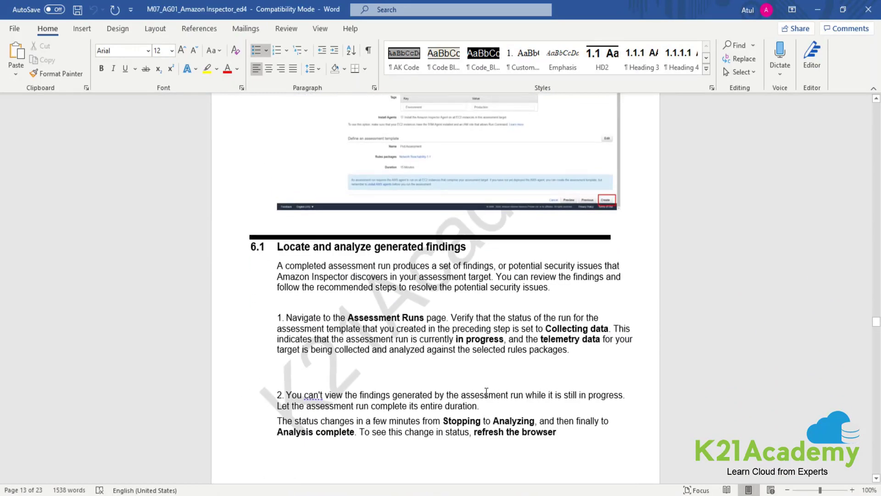
scroll(402, 257, "down", 4)
scroll(402, 271, "down", 10)
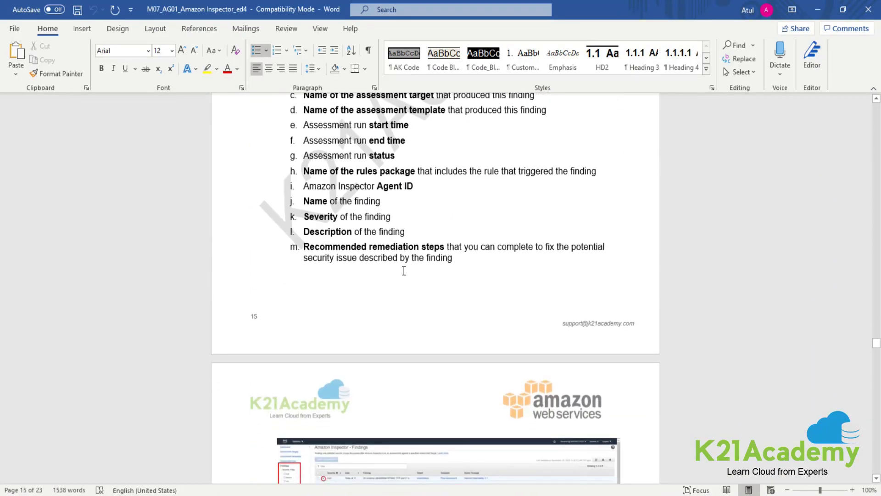
scroll(404, 271, "down", 14)
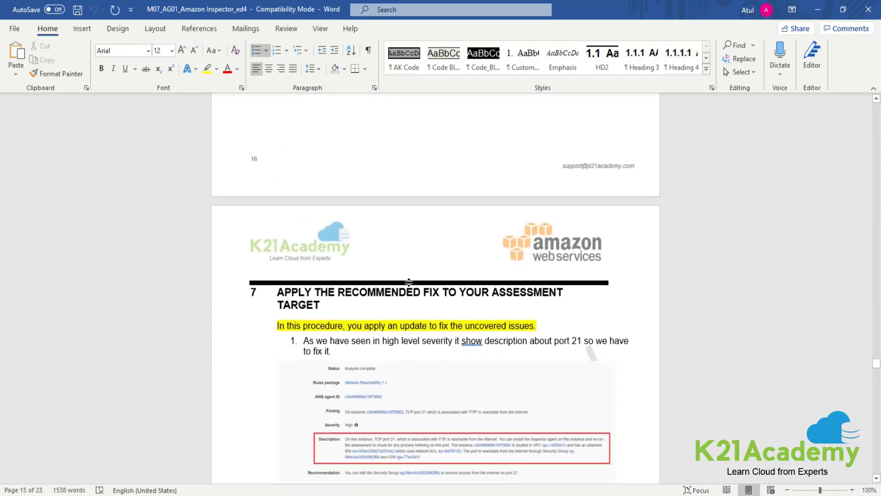
Read the guide's section 7 on applying the recommended fix, from editing inbound rules to rerunning the assessment
left_click(339, 298)
scroll(381, 363, "down", 3)
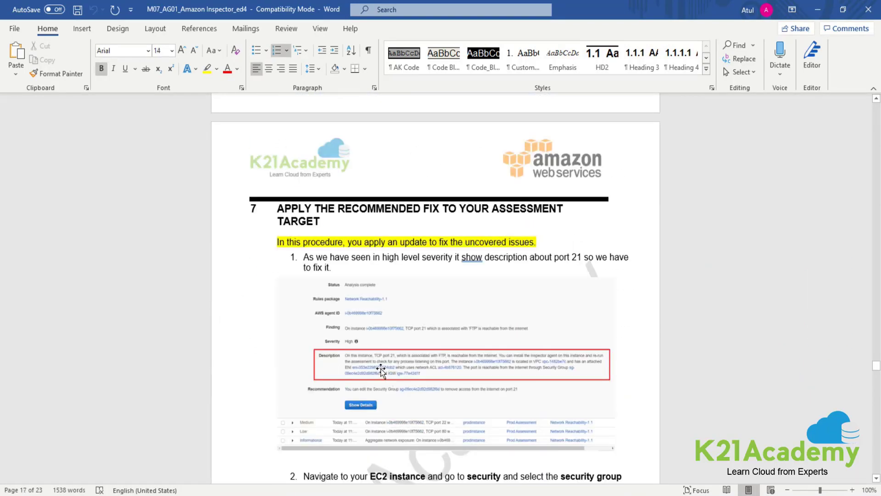
scroll(381, 371, "down", 9)
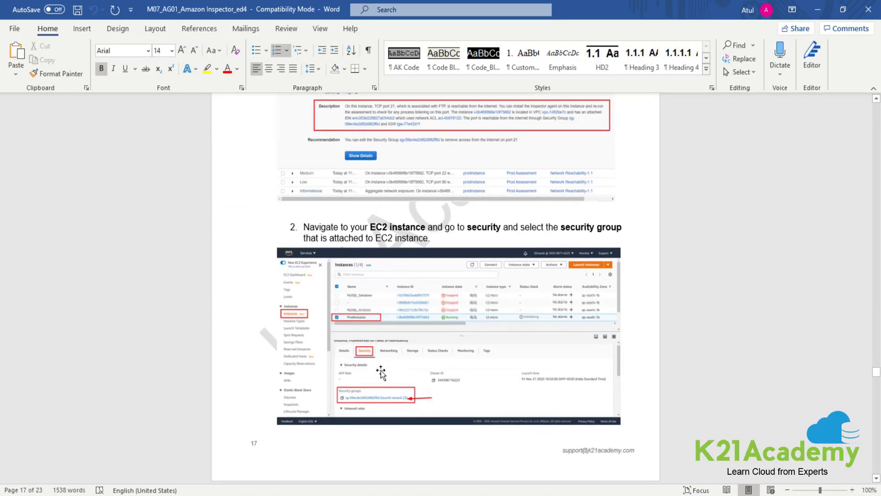
scroll(381, 372, "down", 3)
scroll(390, 344, "down", 2)
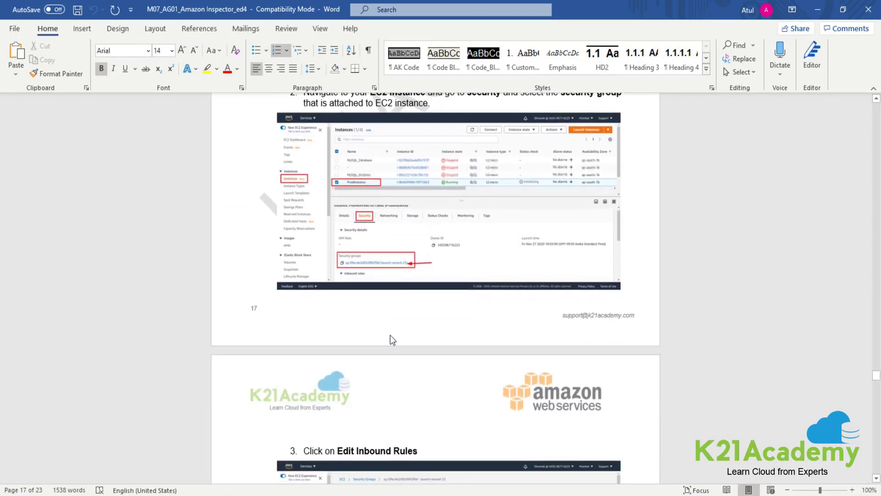
scroll(390, 340, "down", 10)
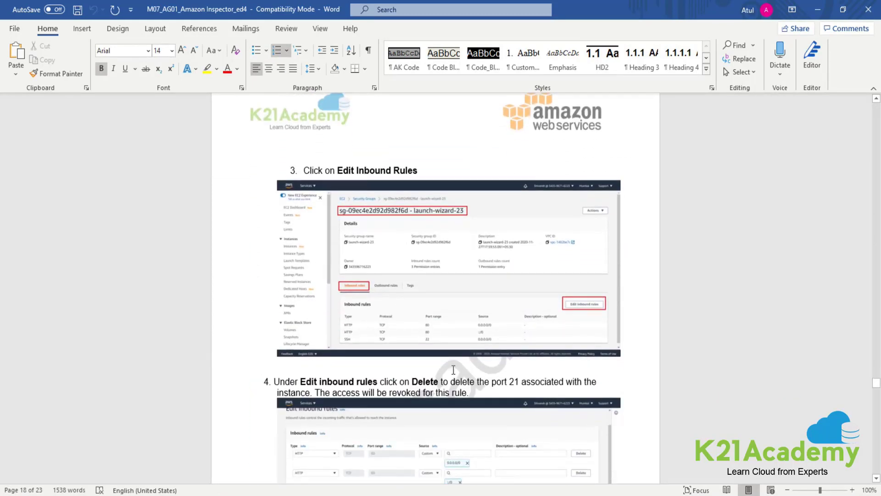
scroll(463, 372, "down", 4)
scroll(501, 408, "down", 1)
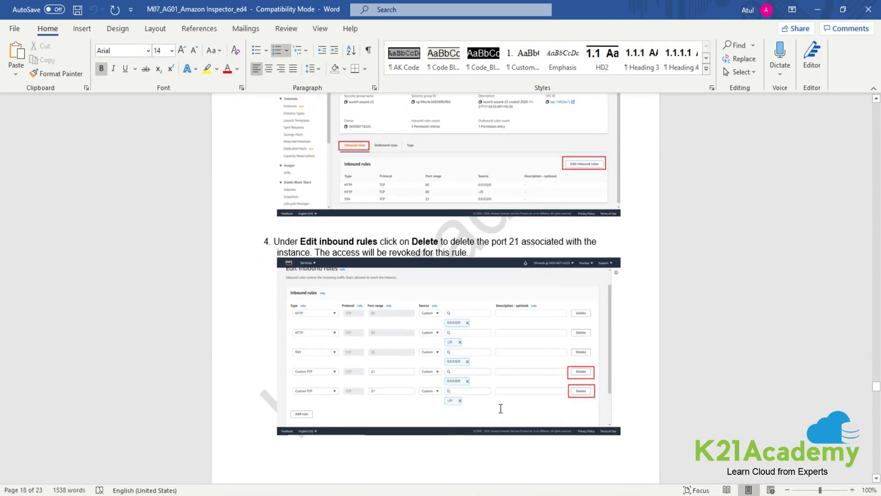
scroll(500, 408, "down", 1)
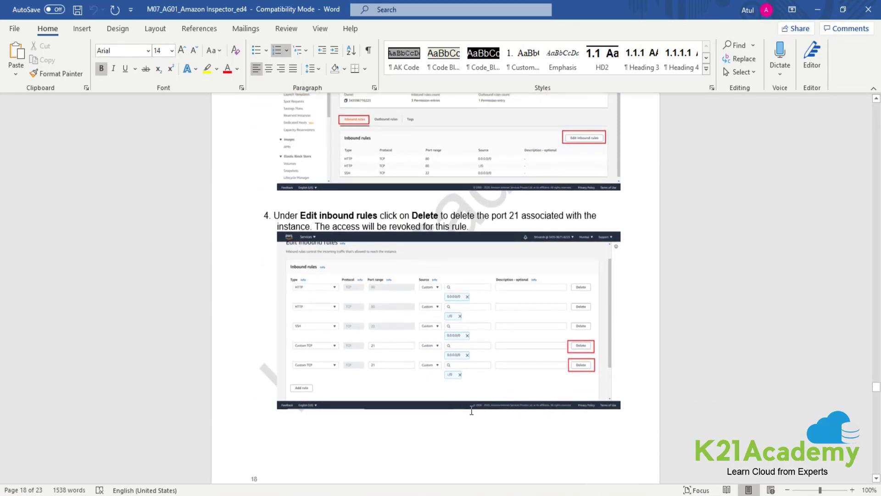
scroll(473, 413, "down", 10)
scroll(474, 415, "down", 4)
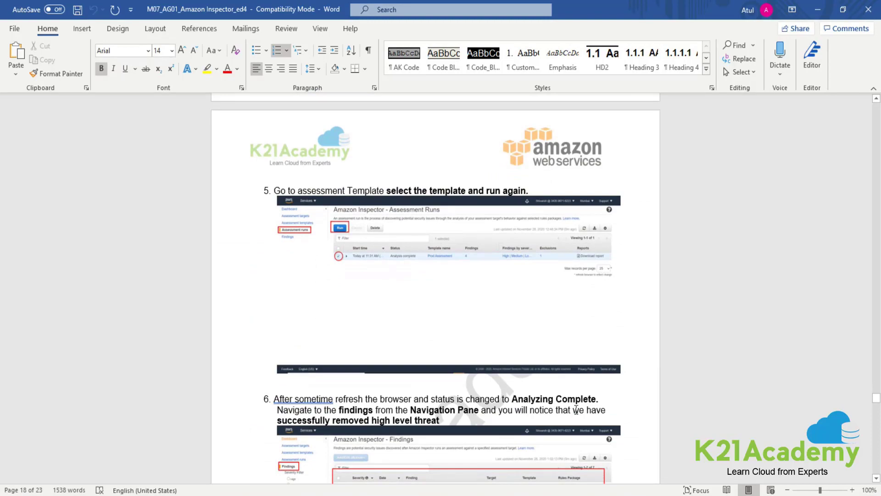
Switch back to the AWS console, go to the EC2 service, and open the ProdInstance instance's details
key("alt+Tab")
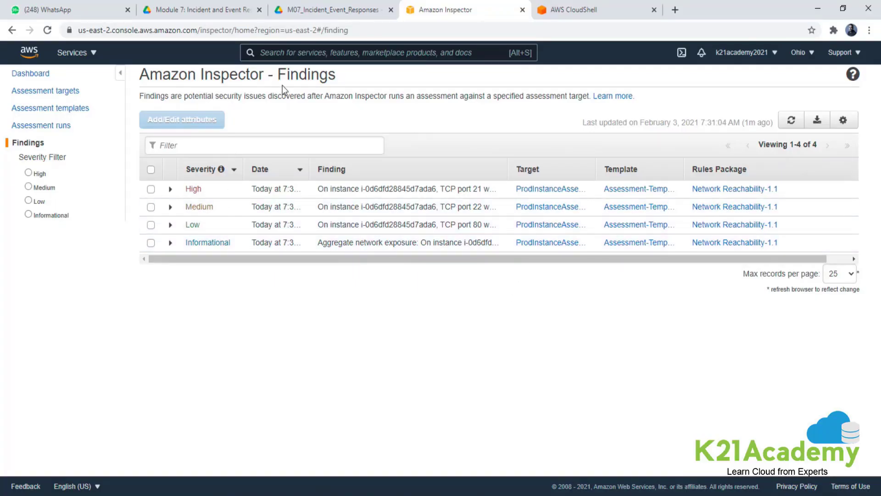
type("EC2")
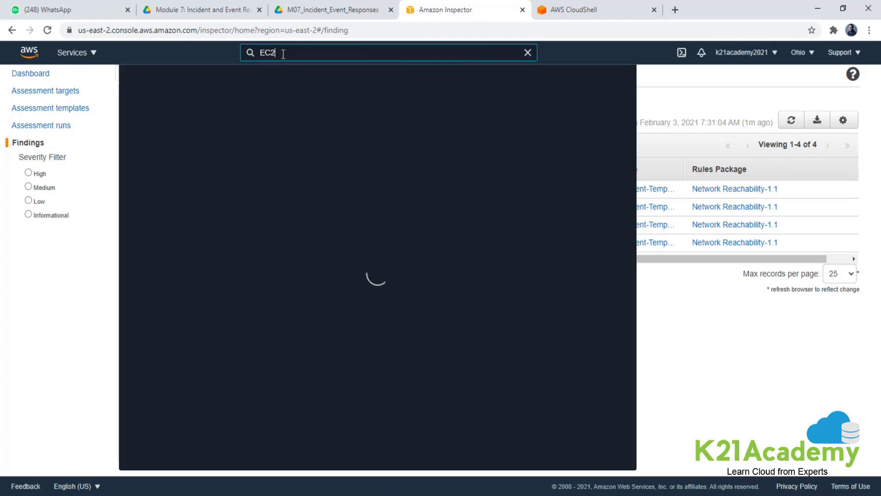
key("Return")
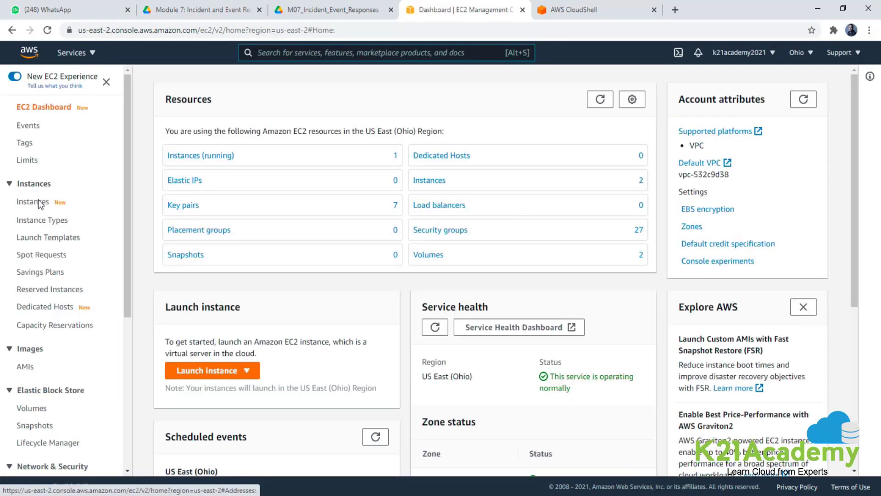
left_click(36, 201)
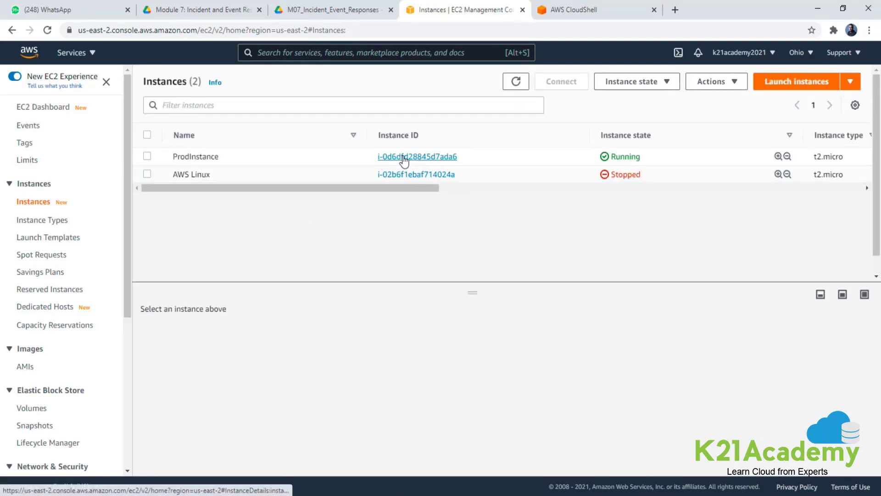
left_click(404, 157)
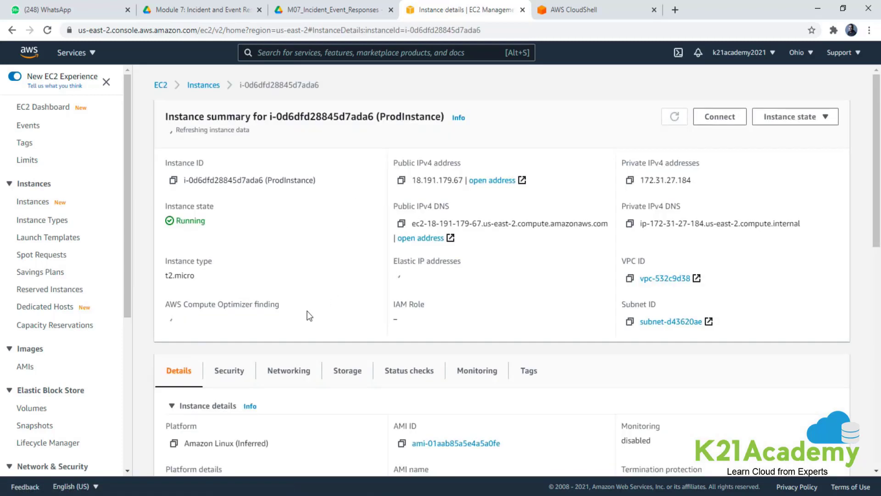
From ProdInstance's security details, open the launch-wizard-21 security group, delete its custom TCP port 21 inbound rule, and save the rules
left_click(231, 373)
scroll(338, 297, "down", 5)
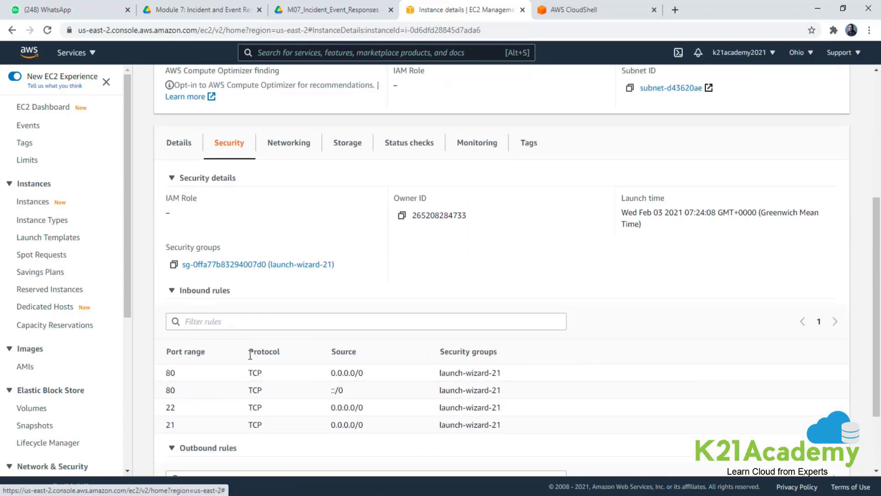
left_click(231, 266)
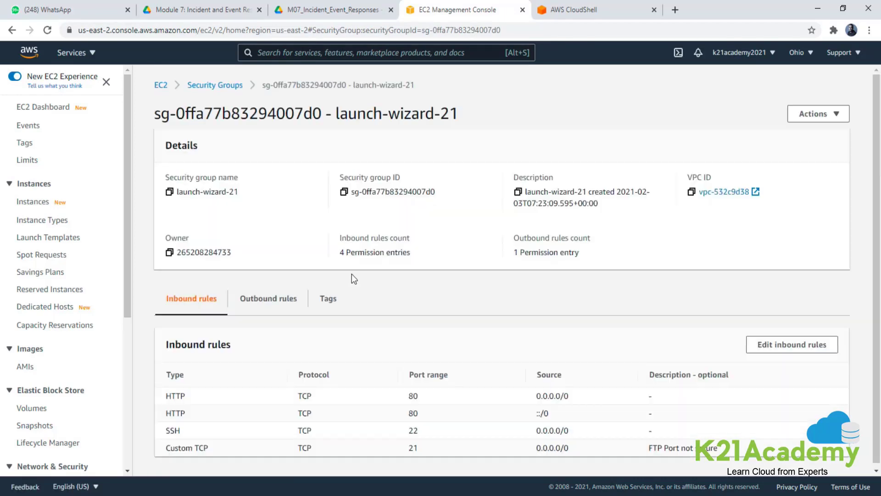
left_click(829, 341)
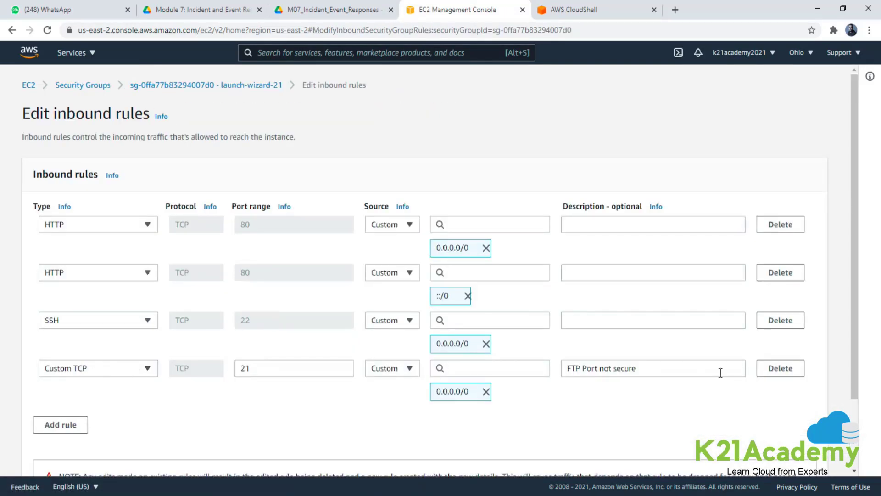
left_click(787, 372)
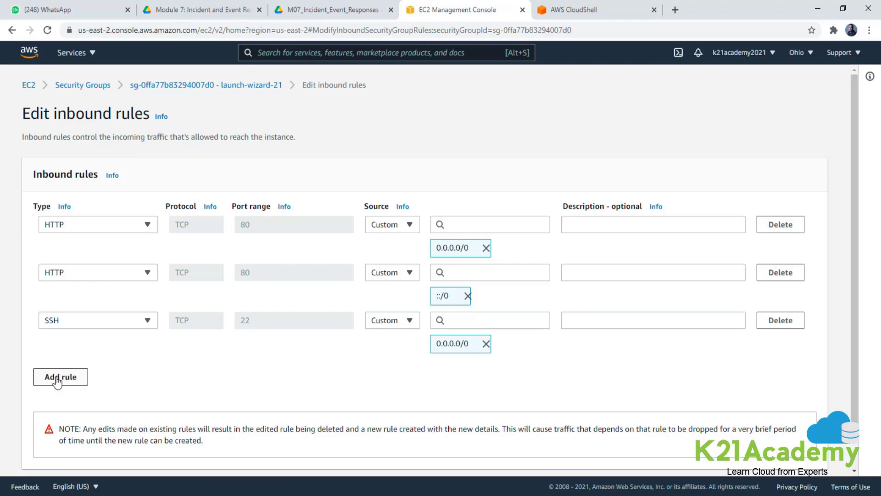
scroll(236, 379, "down", 1)
left_click(795, 461)
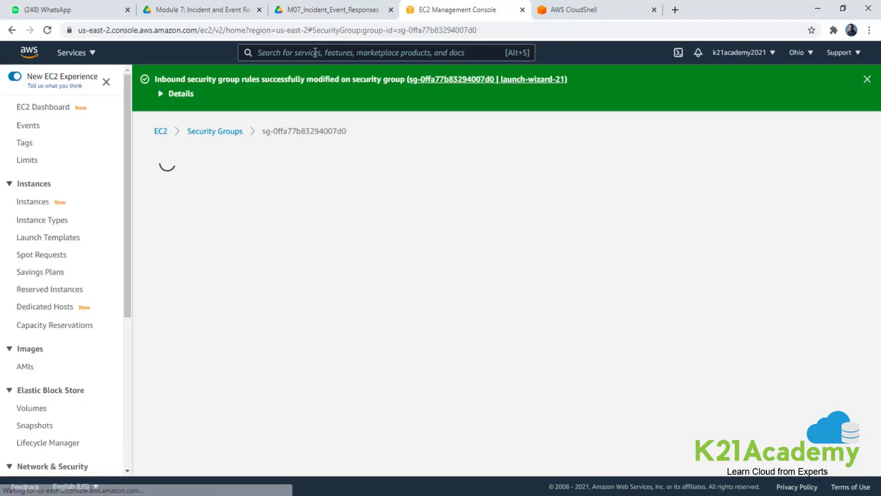
Go to the Inspector service and, following the guide's step 5, rerun the existing assessment run from the assessment runs list
type("Insp")
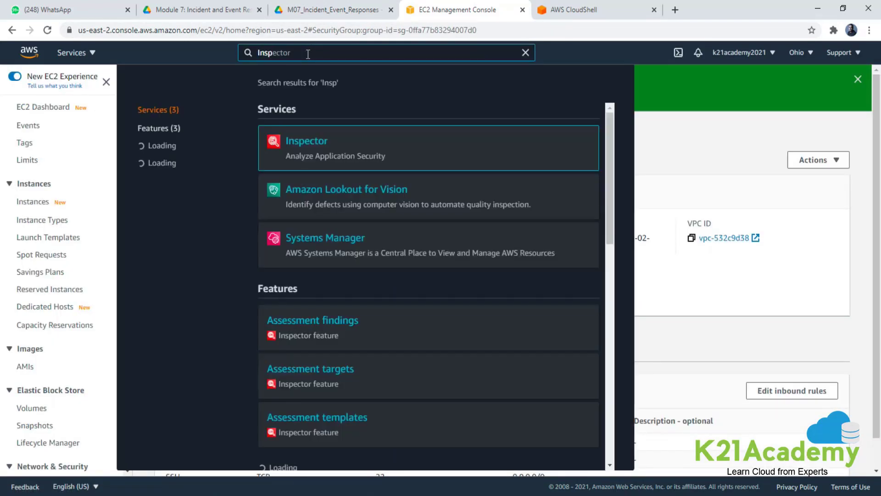
left_click(310, 143)
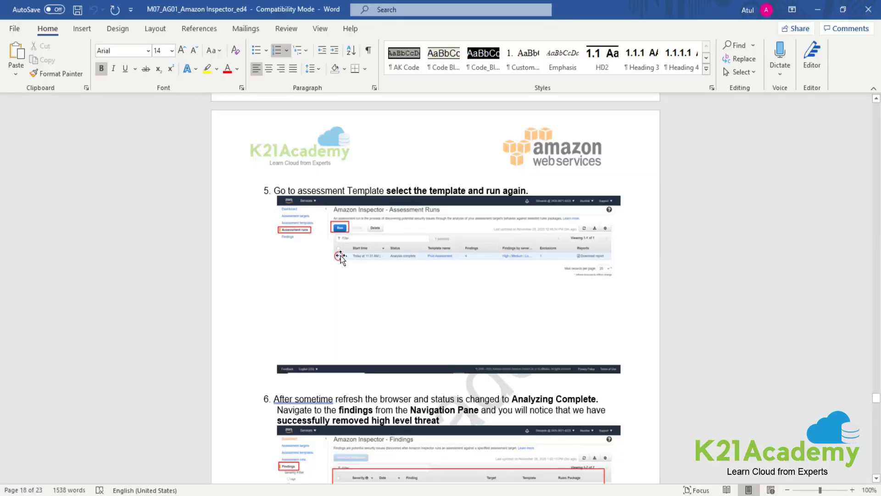
scroll(356, 301, "down", 3)
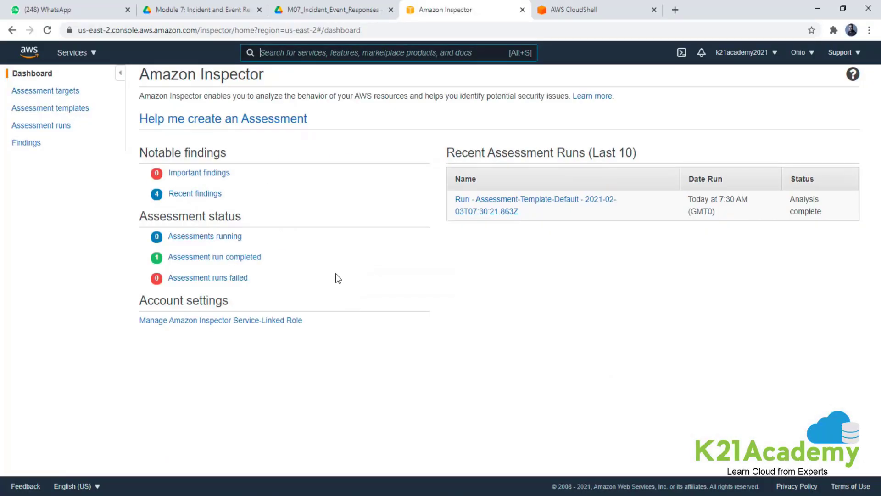
left_click(44, 125)
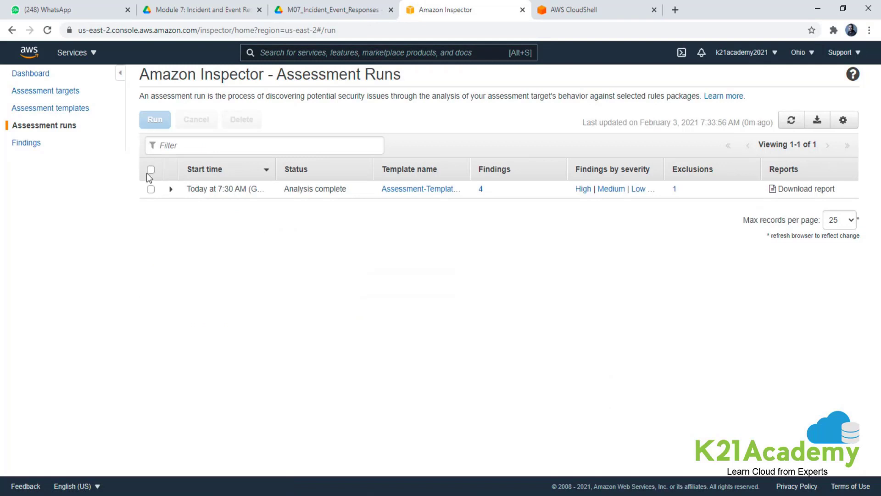
left_click(151, 188)
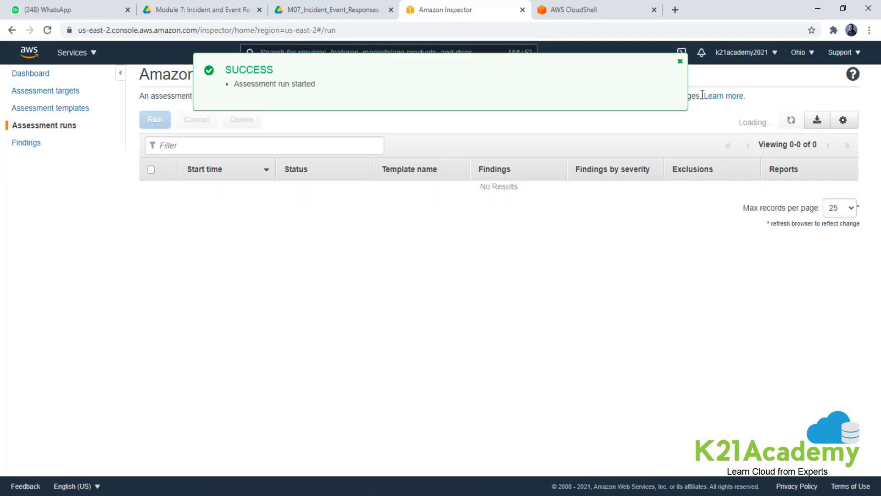
left_click(681, 63)
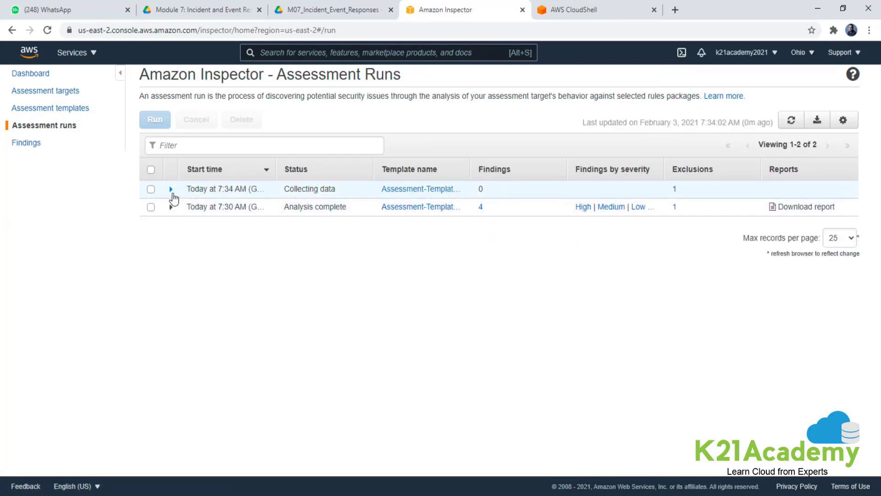
Check the findings and refresh the assessment runs list to follow the status of the new run
left_click(792, 121)
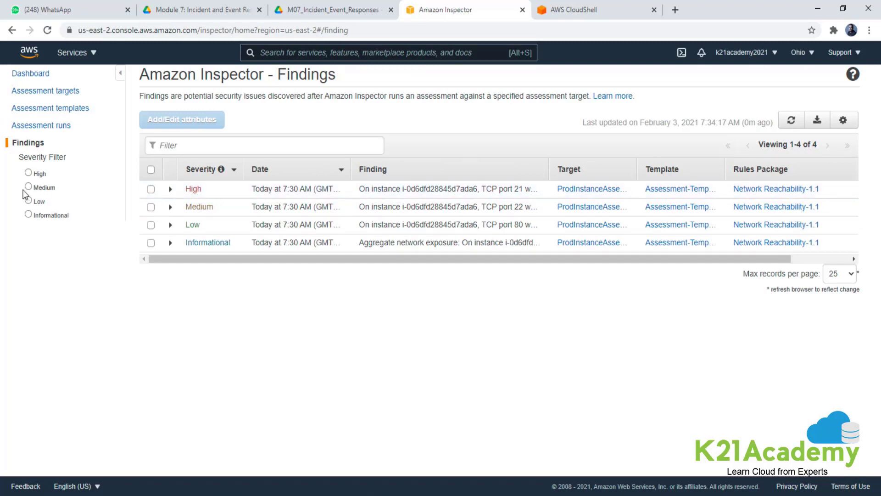
left_click(46, 126)
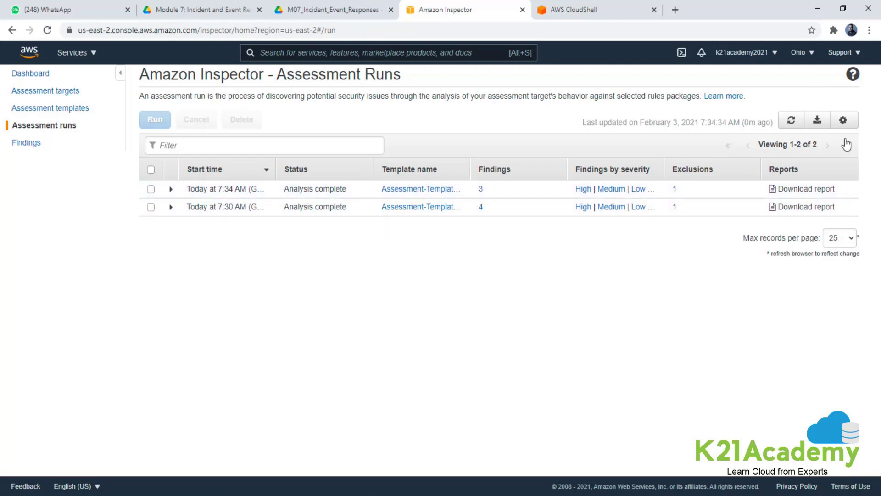
left_click(791, 120)
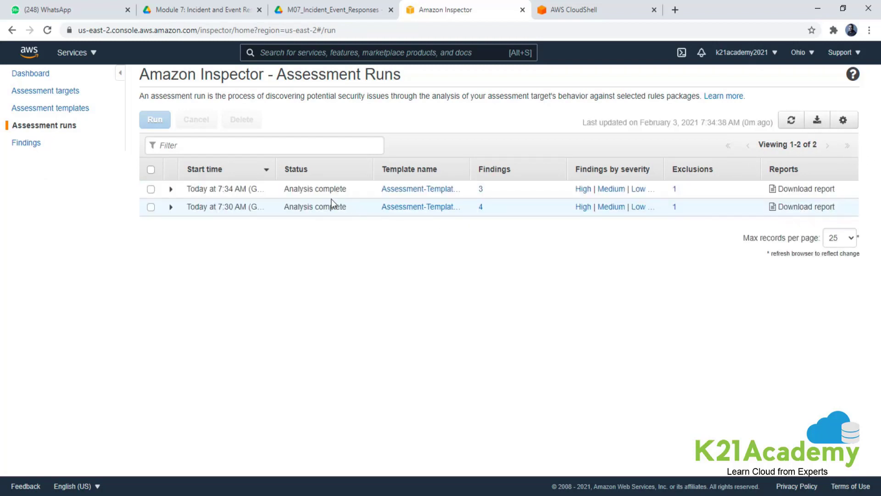
Expand the details of the newest assessment run, review them, and open the findings belonging to that run
left_click(170, 192)
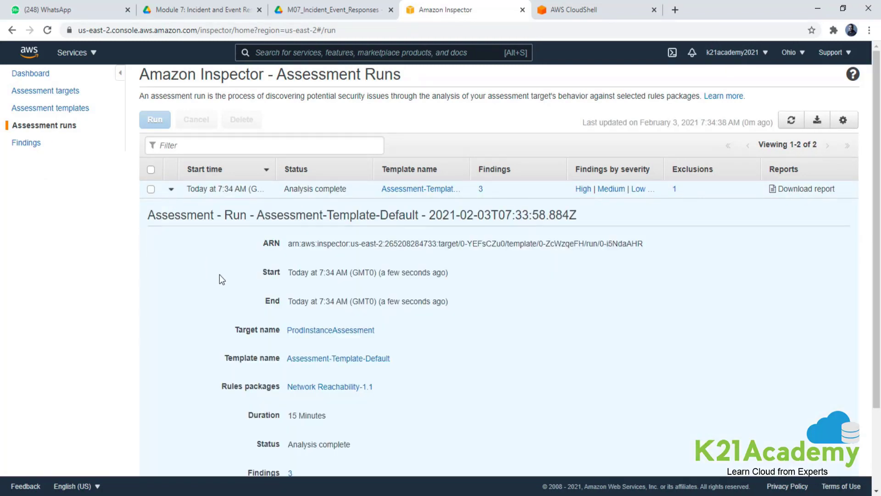
scroll(219, 276, "down", 3)
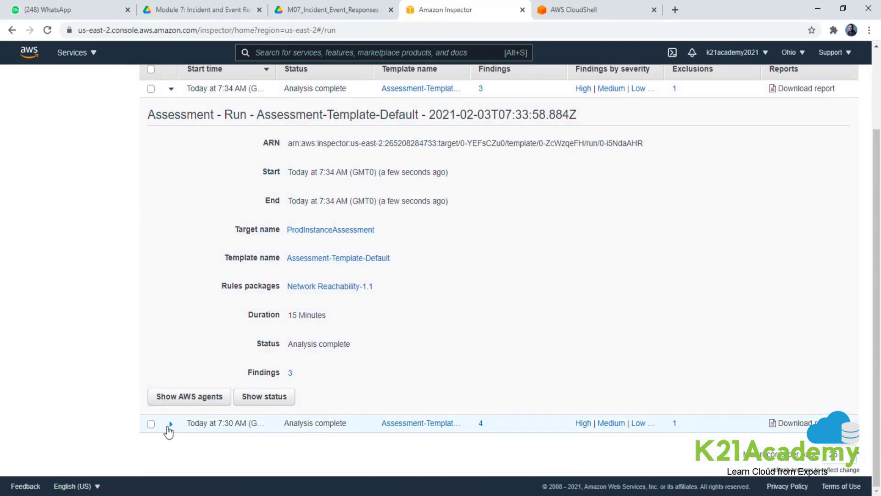
left_click(289, 373)
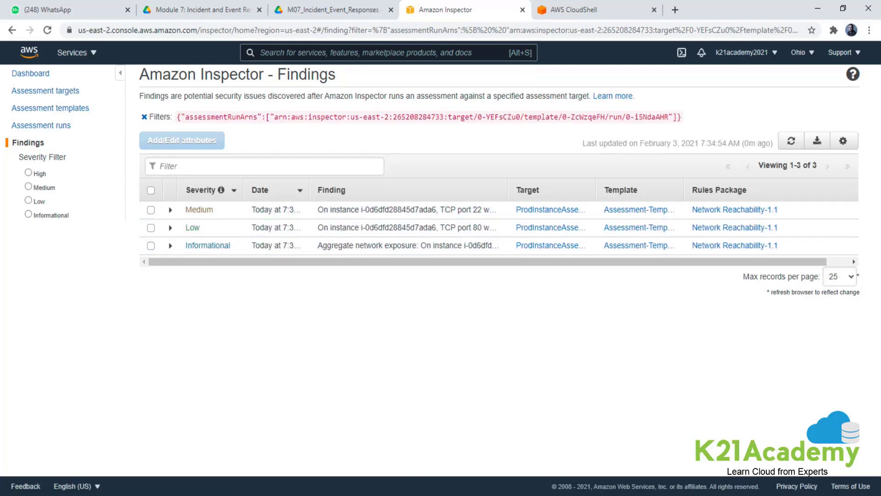
Switch to the Word guide and read section 8.1 on deleting the Inspector assessment target
key("alt+Tab")
scroll(467, 401, "down", 10)
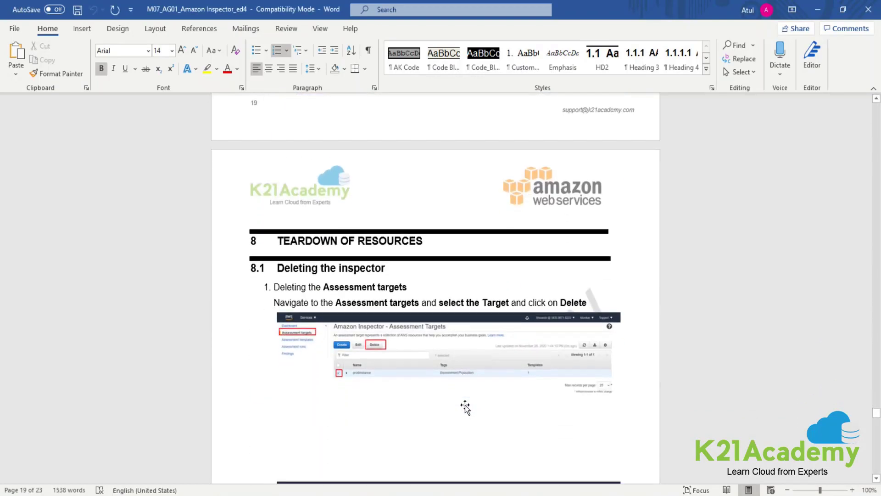
scroll(466, 407, "up", 1)
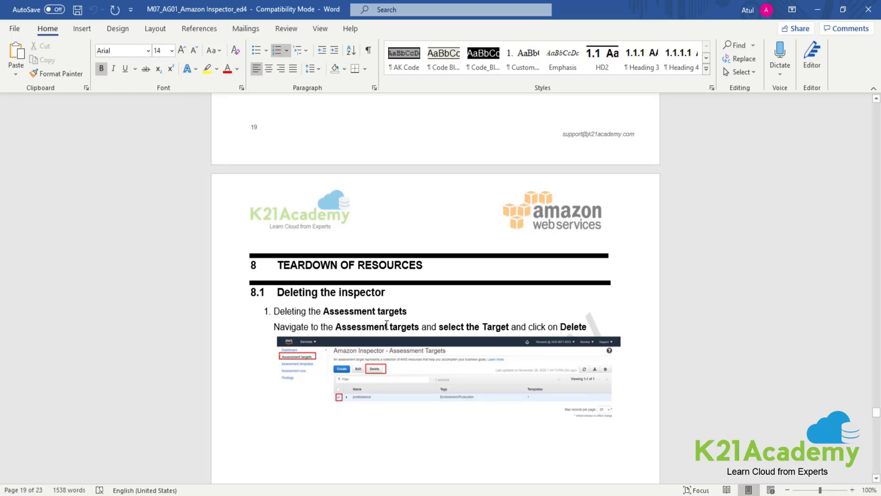
scroll(330, 265, "down", 1)
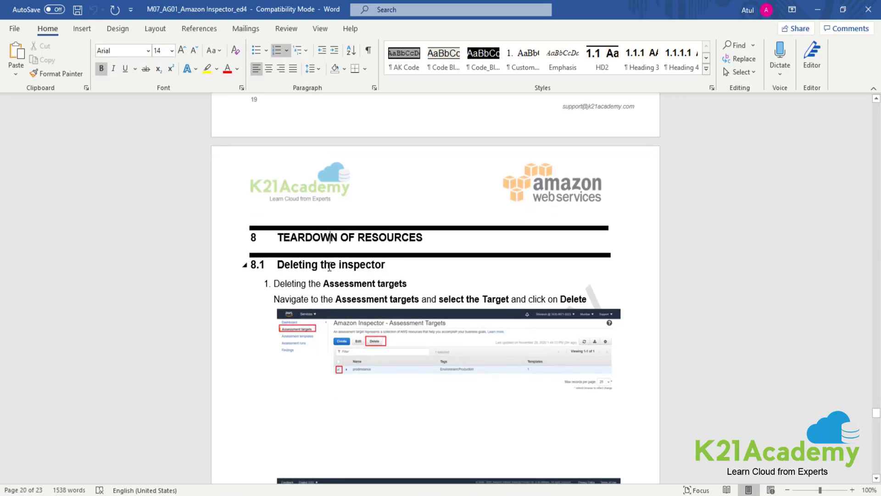
left_click(329, 266)
scroll(329, 267, "down", 1)
scroll(330, 266, "down", 1)
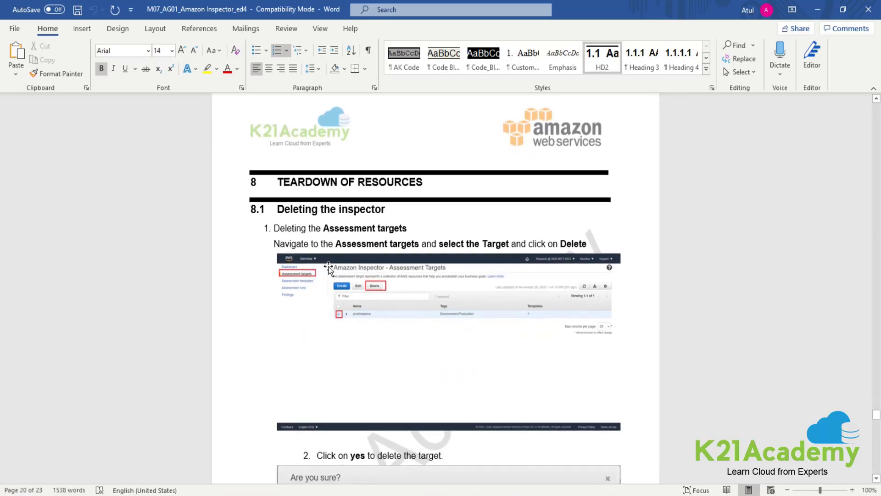
scroll(325, 312, "down", 1)
scroll(325, 312, "down", 12)
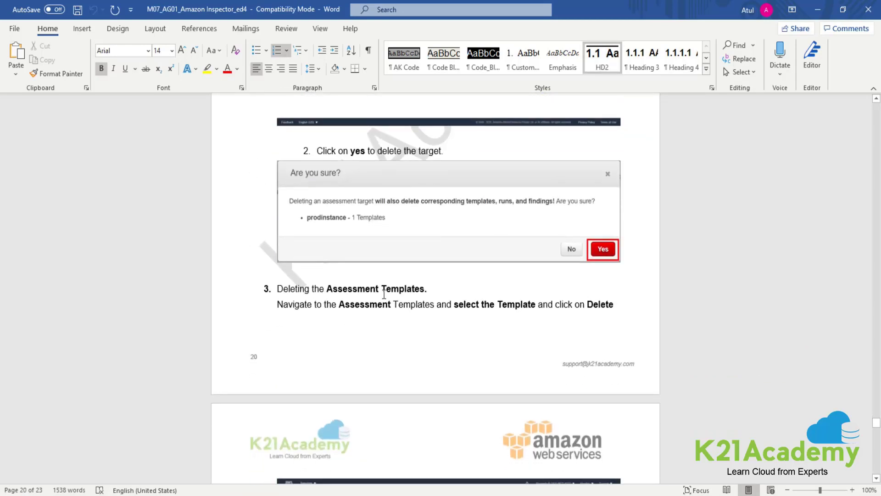
Read the guide's instructions on deleting the assessment template and section 8.2 on terminating the EC2 instance
left_click(382, 295)
scroll(407, 329, "down", 4)
scroll(407, 328, "down", 10)
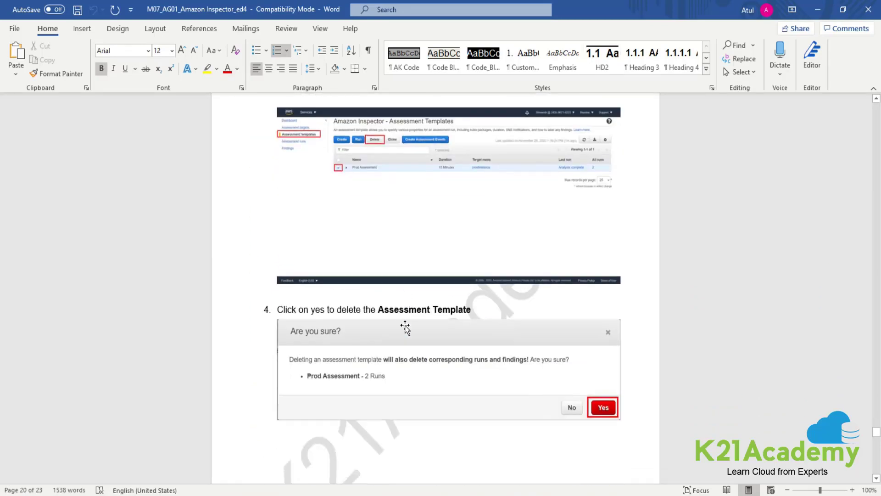
left_click(410, 288)
scroll(413, 332, "down", 11)
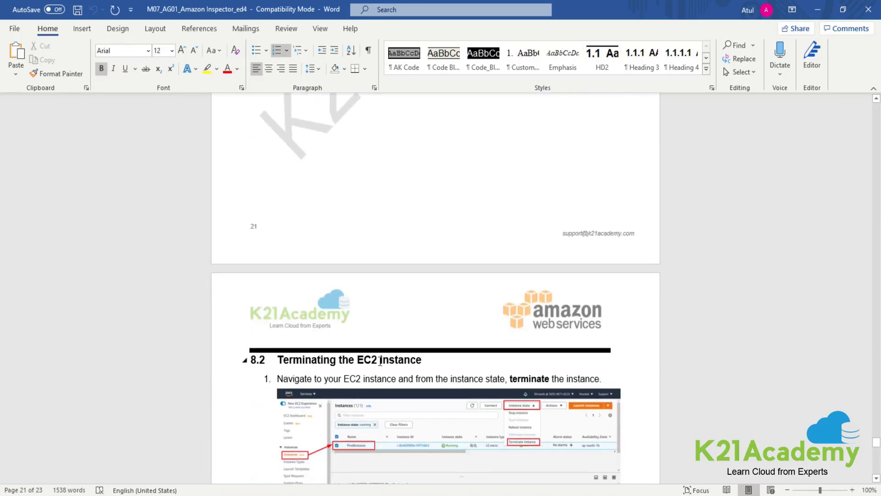
left_click(380, 361)
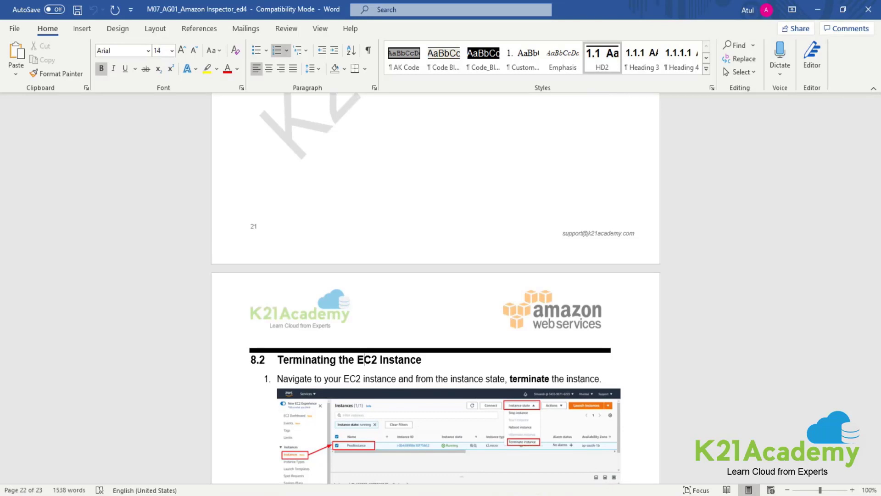
Switch back to the AWS console and delete the ProdInstanceAssessment assessment target in Inspector, confirming the deletion
left_click(373, 494)
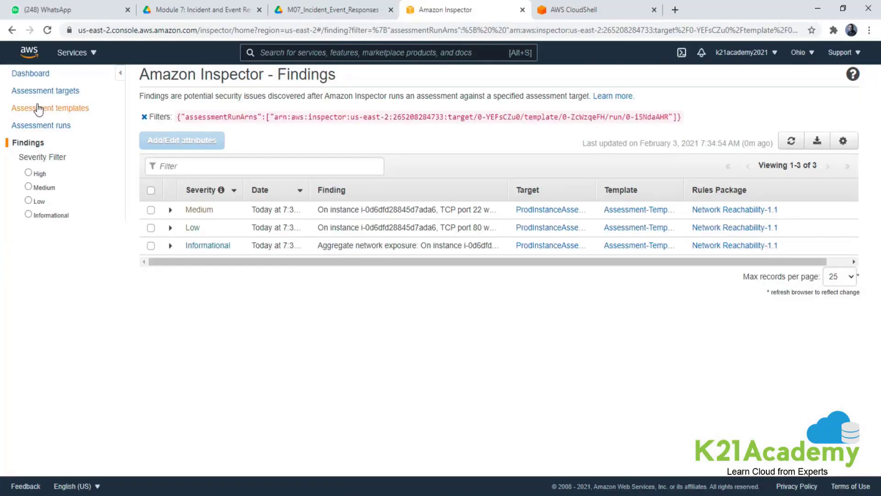
left_click(37, 87)
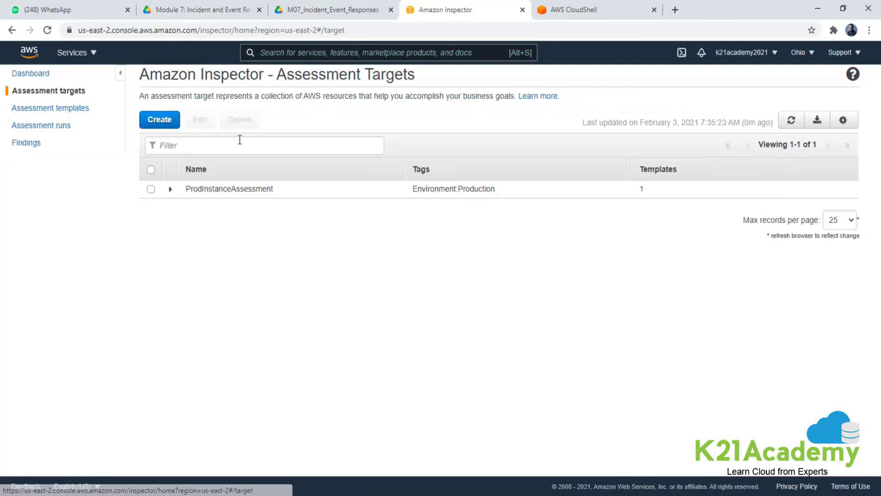
left_click(149, 189)
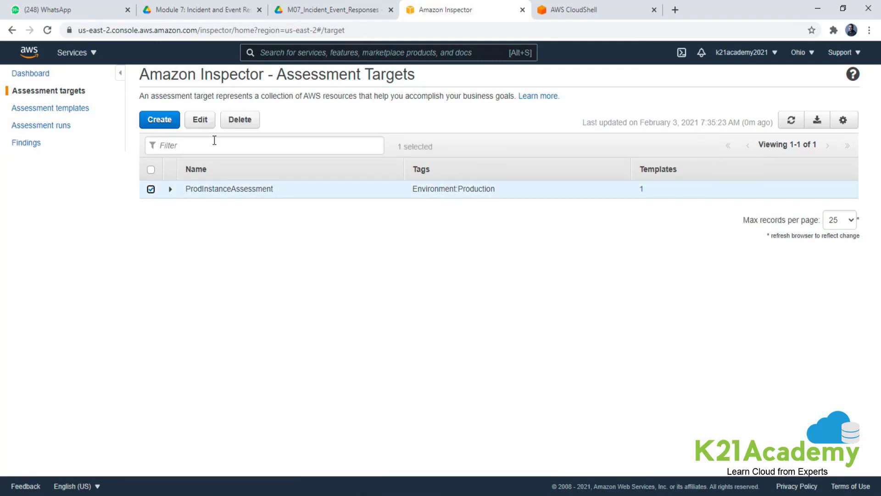
left_click(234, 121)
left_click(640, 264)
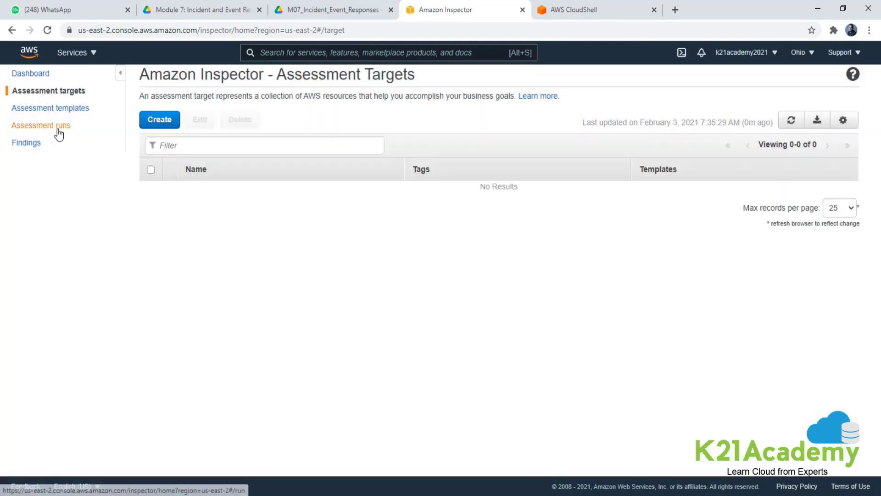
Check Inspector's assessment templates, targets and runs lists for any remaining entries
left_click(70, 108)
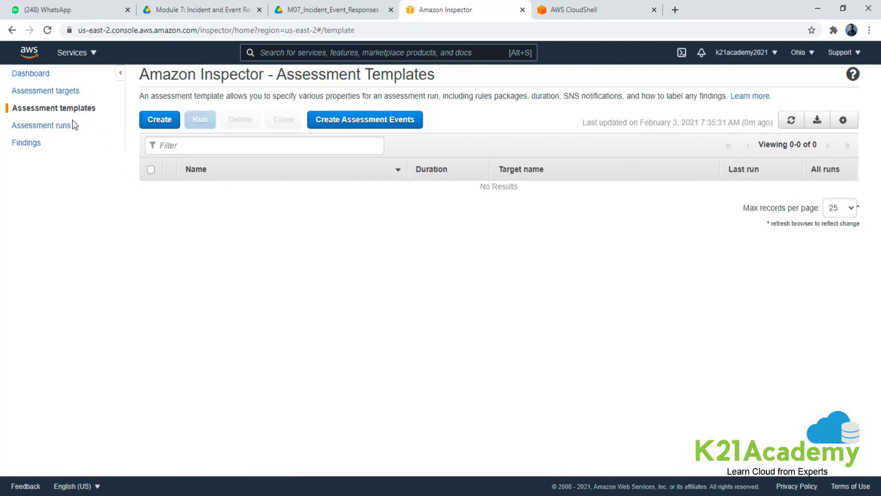
left_click(48, 94)
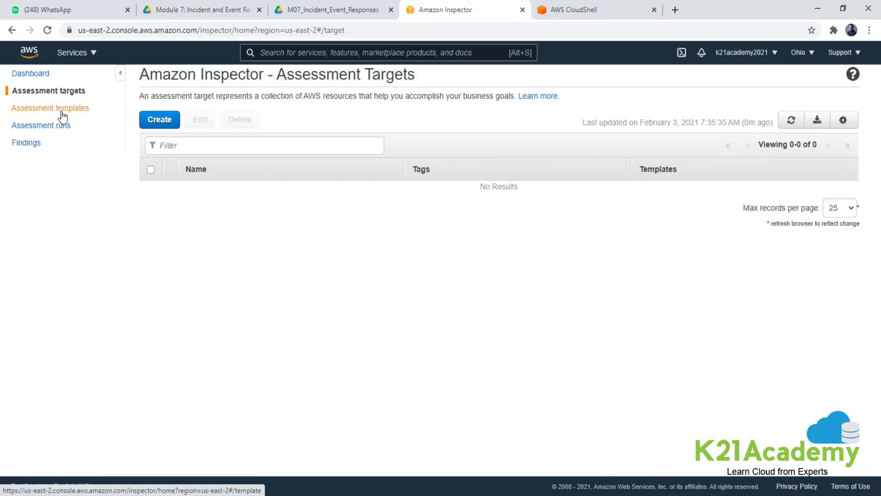
left_click(61, 110)
left_click(64, 127)
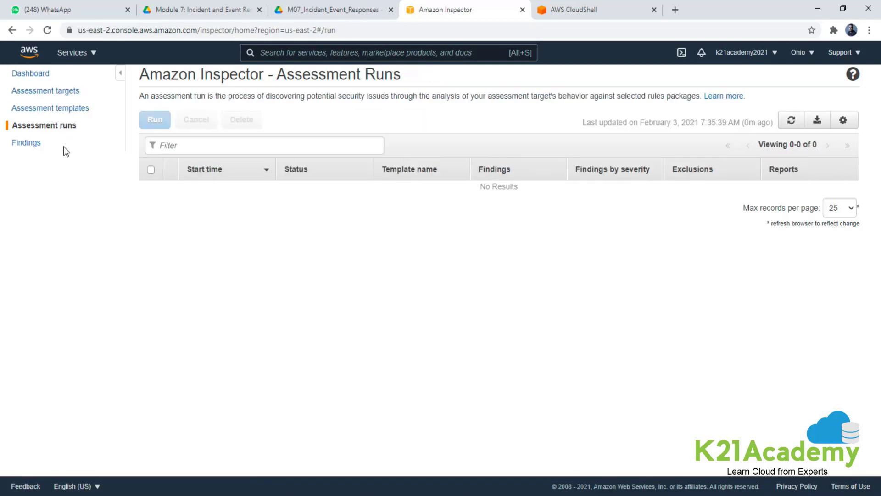
Search the AWS services for EC2 and open the EC2 dashboard
left_click(326, 56)
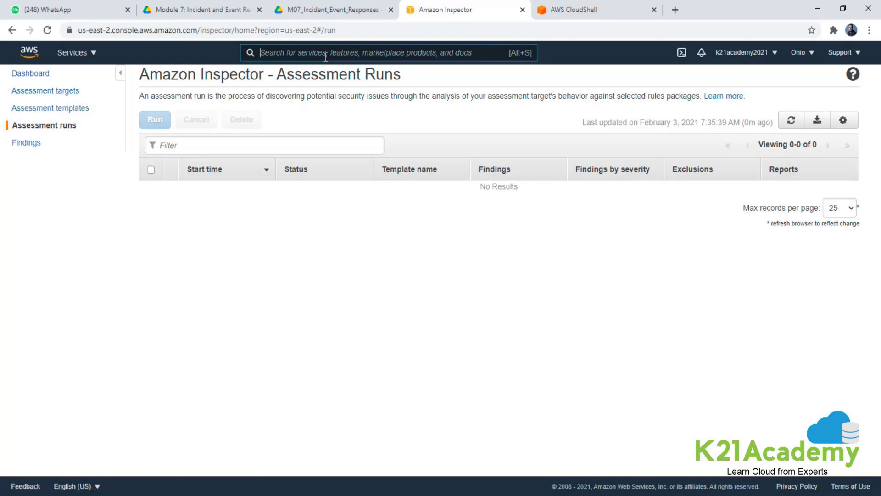
type("EC2")
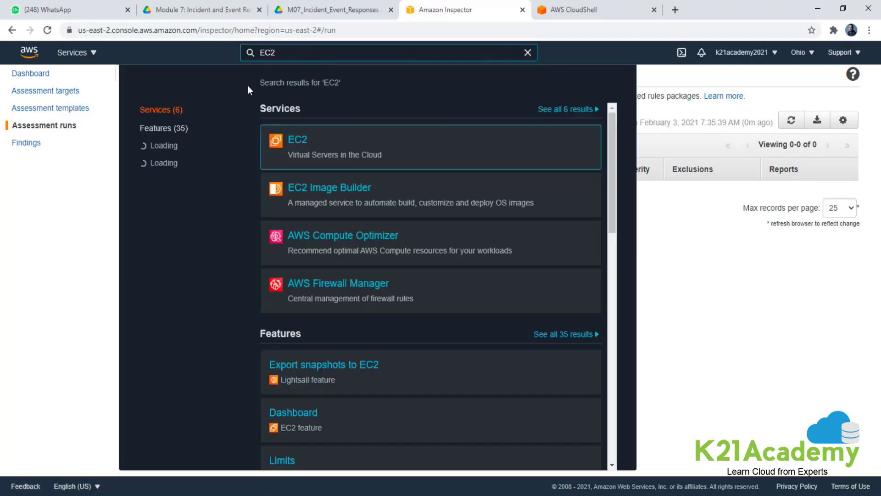
left_click(299, 143)
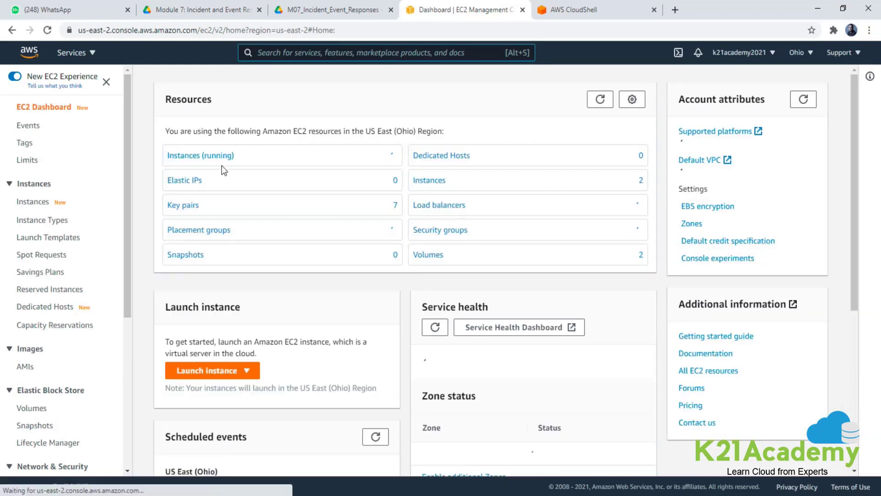
Open the EC2 instances list, terminate ProdInstance with confirmation, and refresh the list
left_click(32, 202)
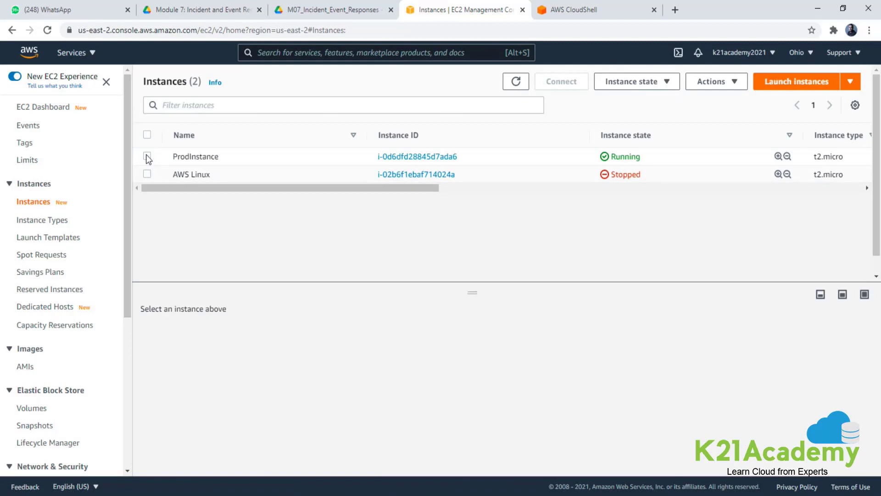
left_click(147, 157)
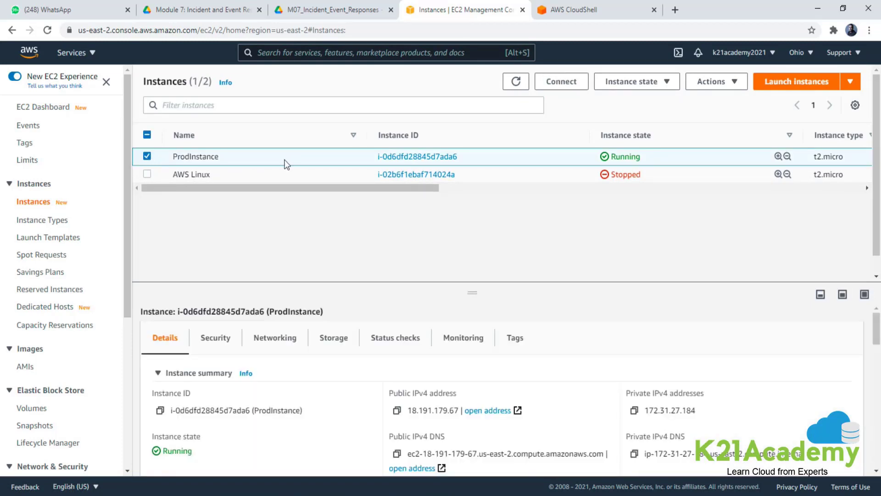
left_click(678, 88)
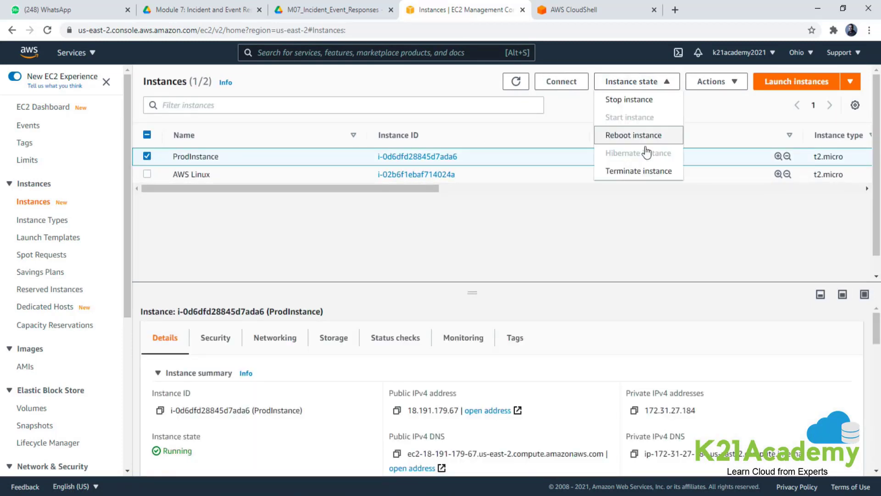
left_click(635, 178)
left_click(630, 332)
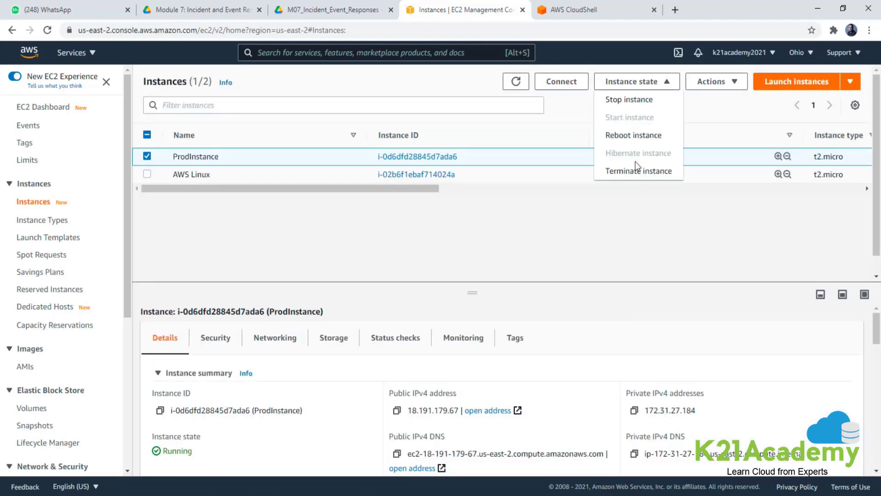
left_click(635, 169)
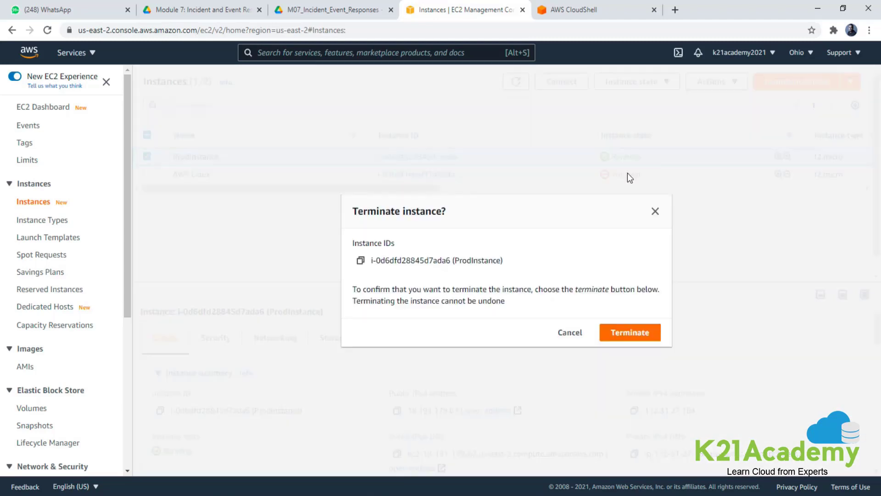
left_click(635, 335)
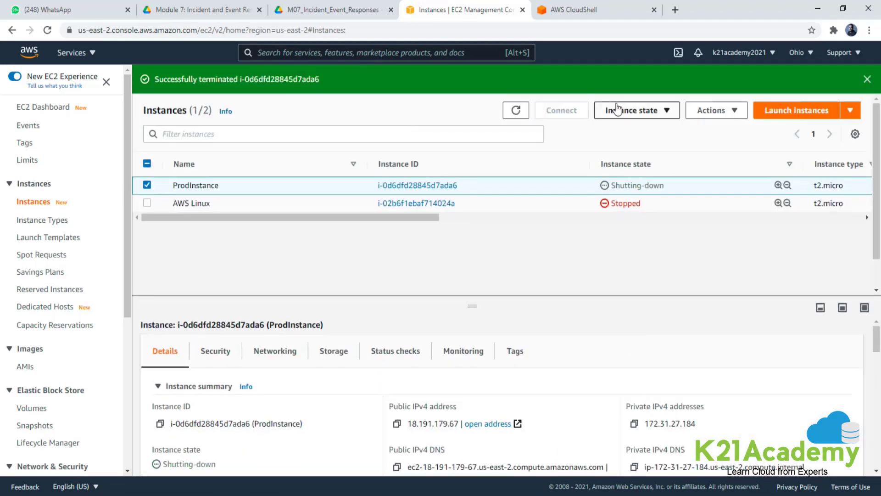
left_click(516, 110)
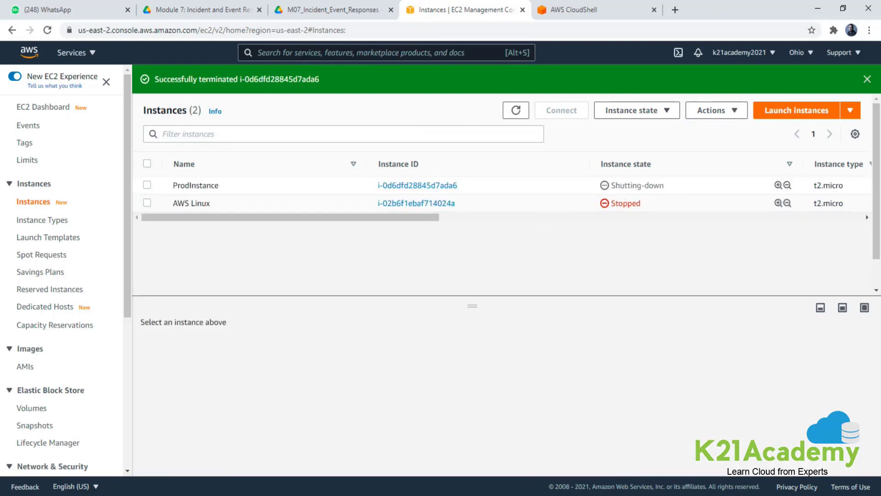
Switch to the Amazon Inspector guide in Word, check its last pages, and return to the title page
key("alt+Tab")
scroll(514, 327, "down", 6)
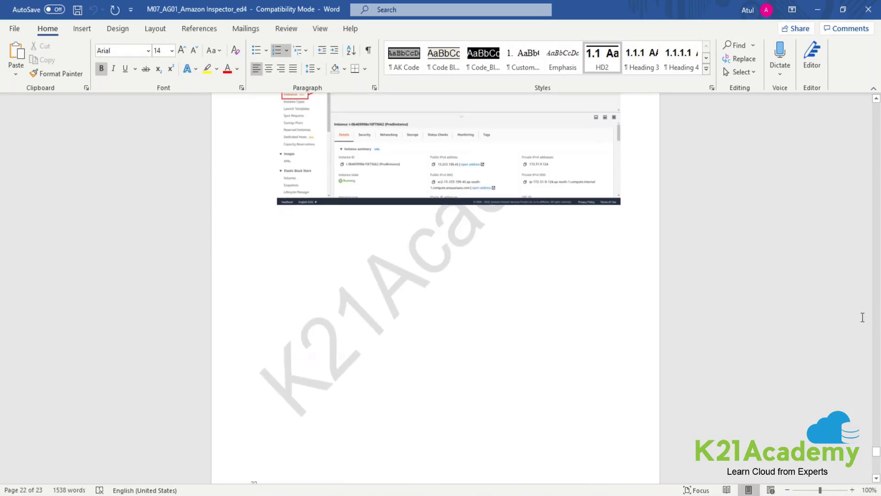
left_click_drag(876, 452, 880, 105)
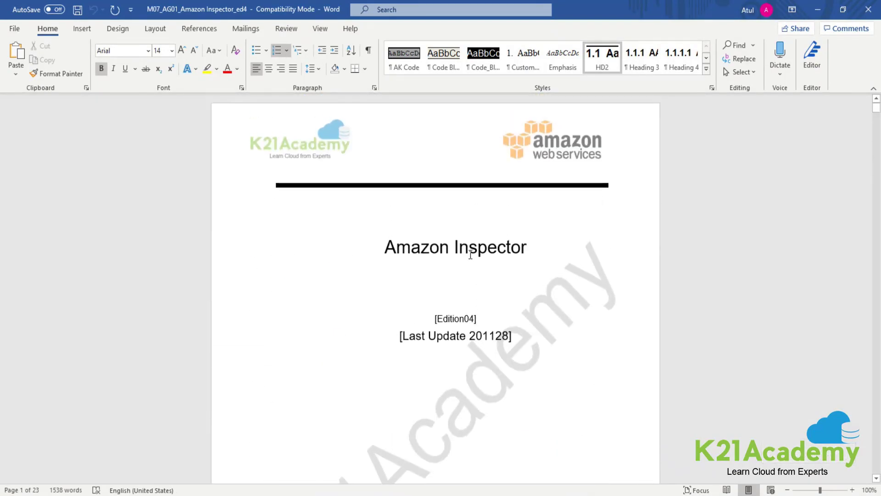
scroll(473, 260, "down", 9)
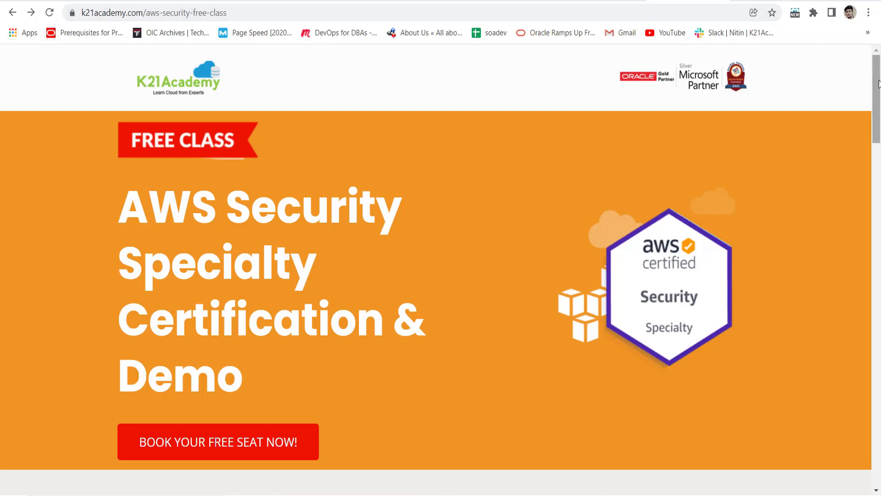
Look over the AWS security free class page in the browser and load k21academy.com/awssec02
left_click_drag(877, 80, 880, 171)
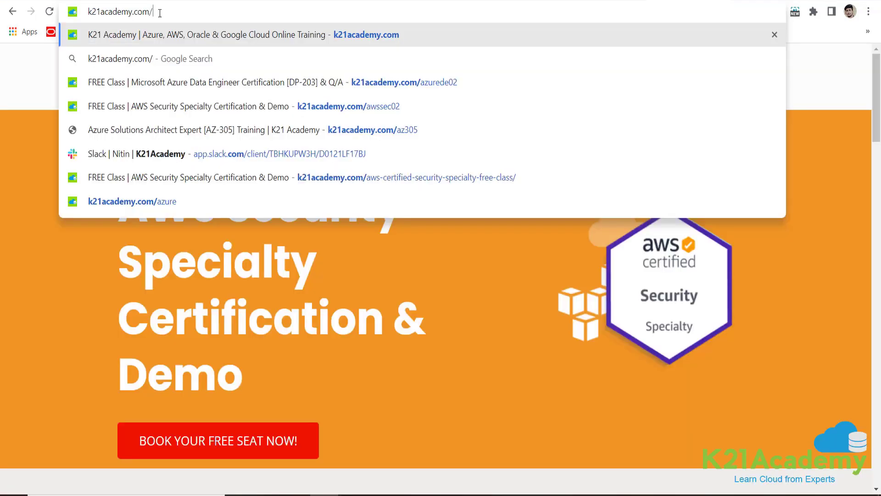
type("awssec")
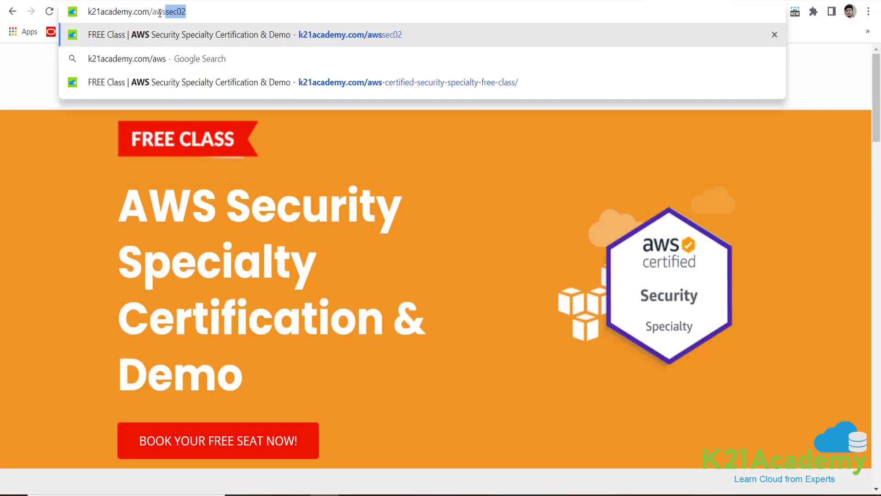
type("02")
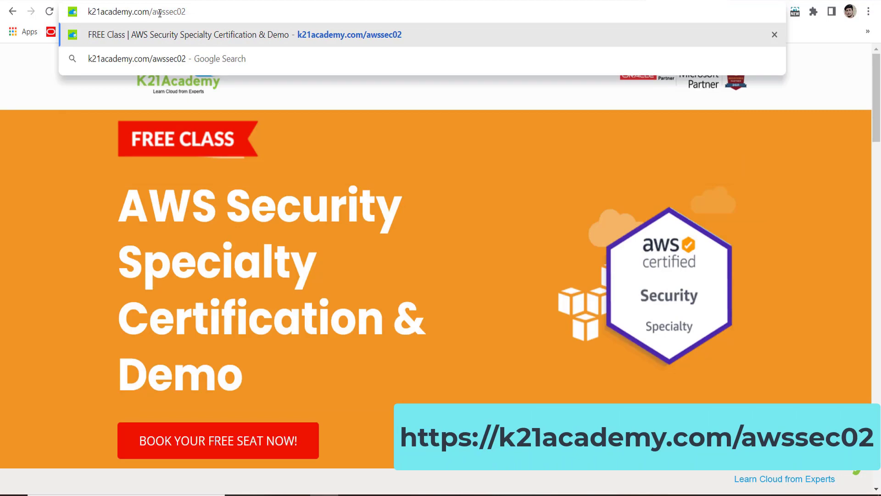
key("Return")
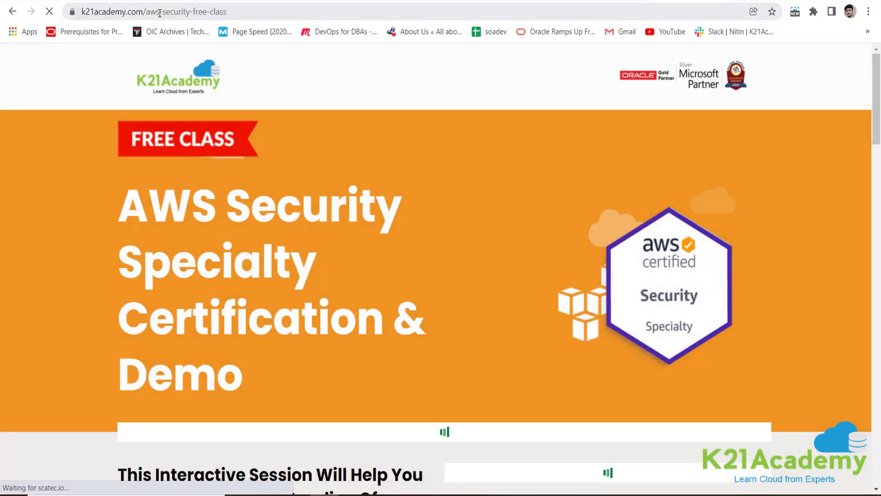
Book a free class seat for the first listed event date with the registrant's details, and select the custom webinar URL on the thank-you page
scroll(245, 317, "down", 3)
left_click(245, 316)
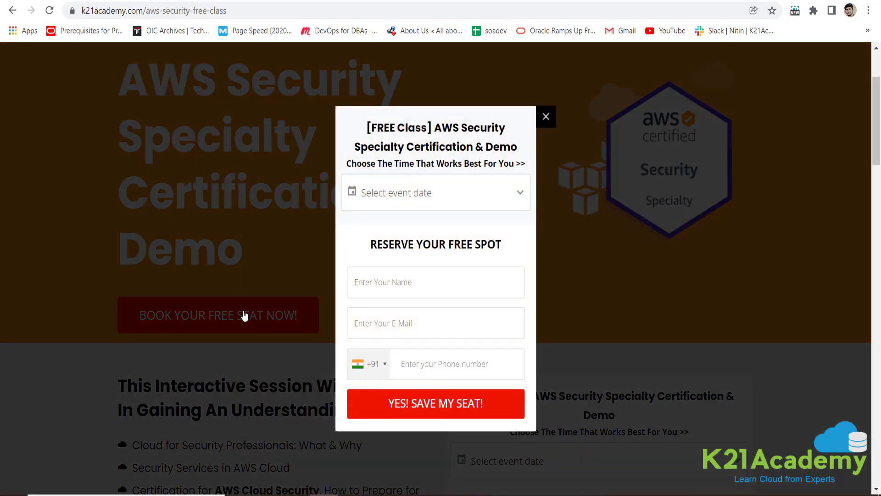
left_click(506, 197)
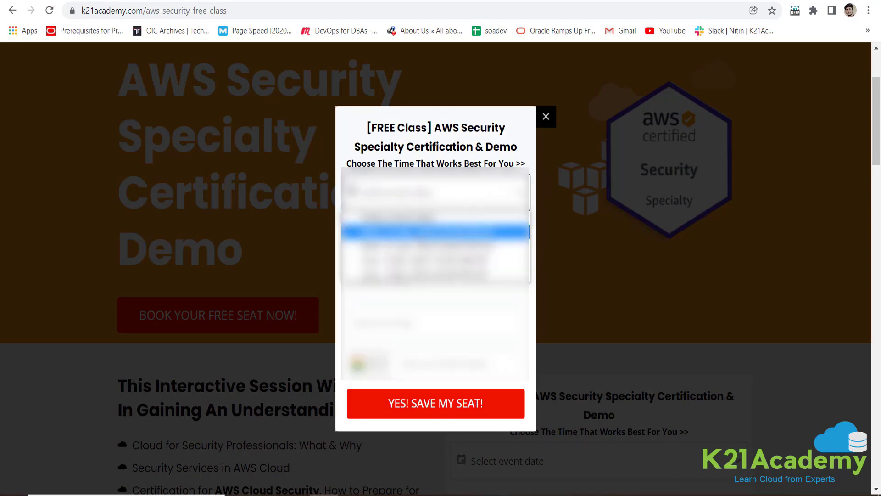
left_click(418, 233)
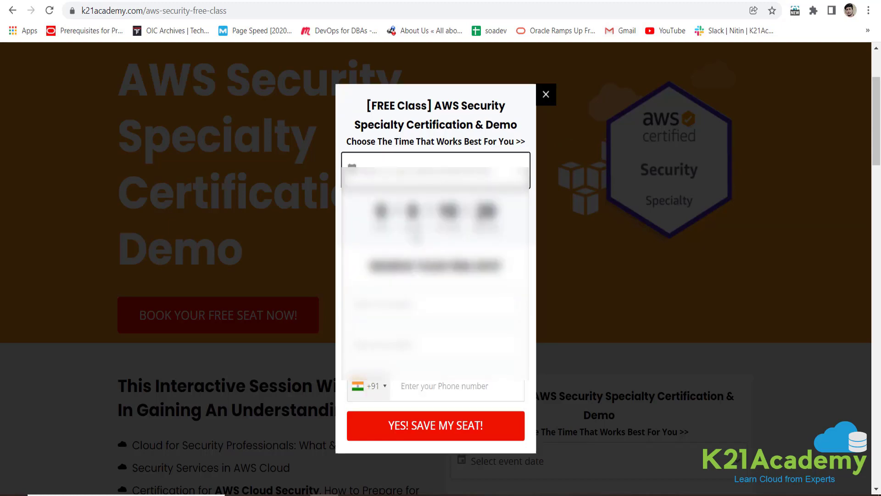
left_click(385, 303)
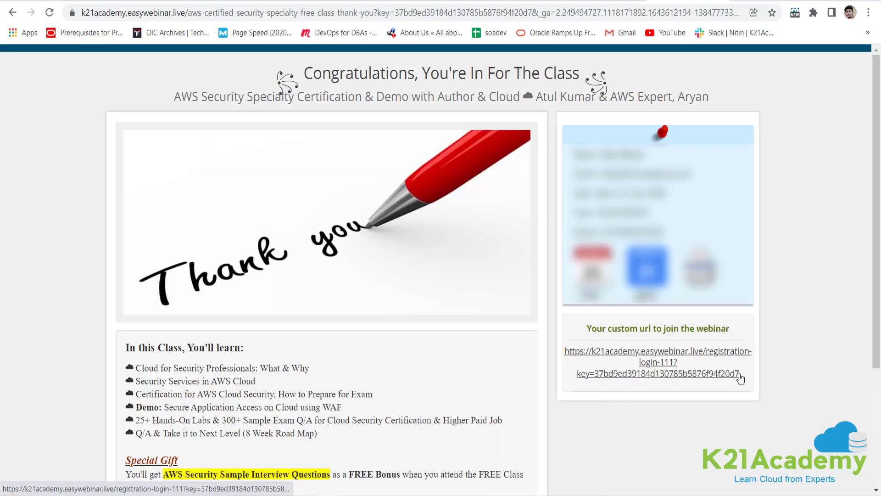
left_click_drag(740, 375, 564, 340)
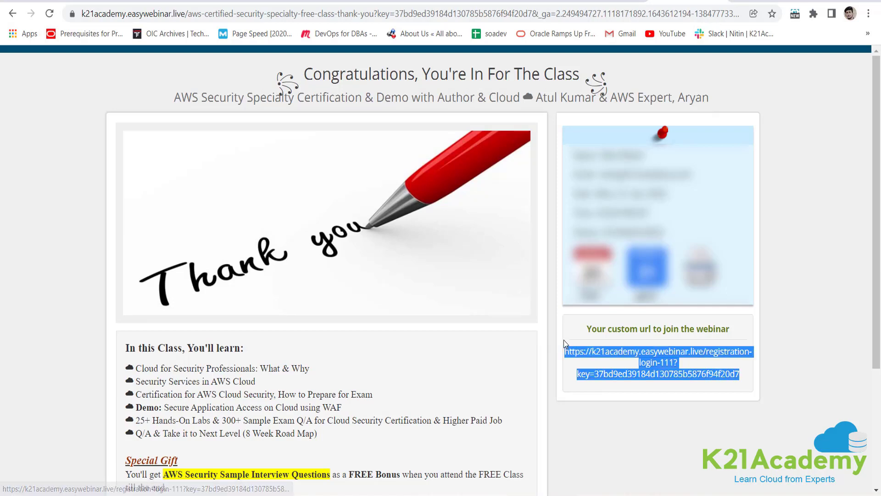